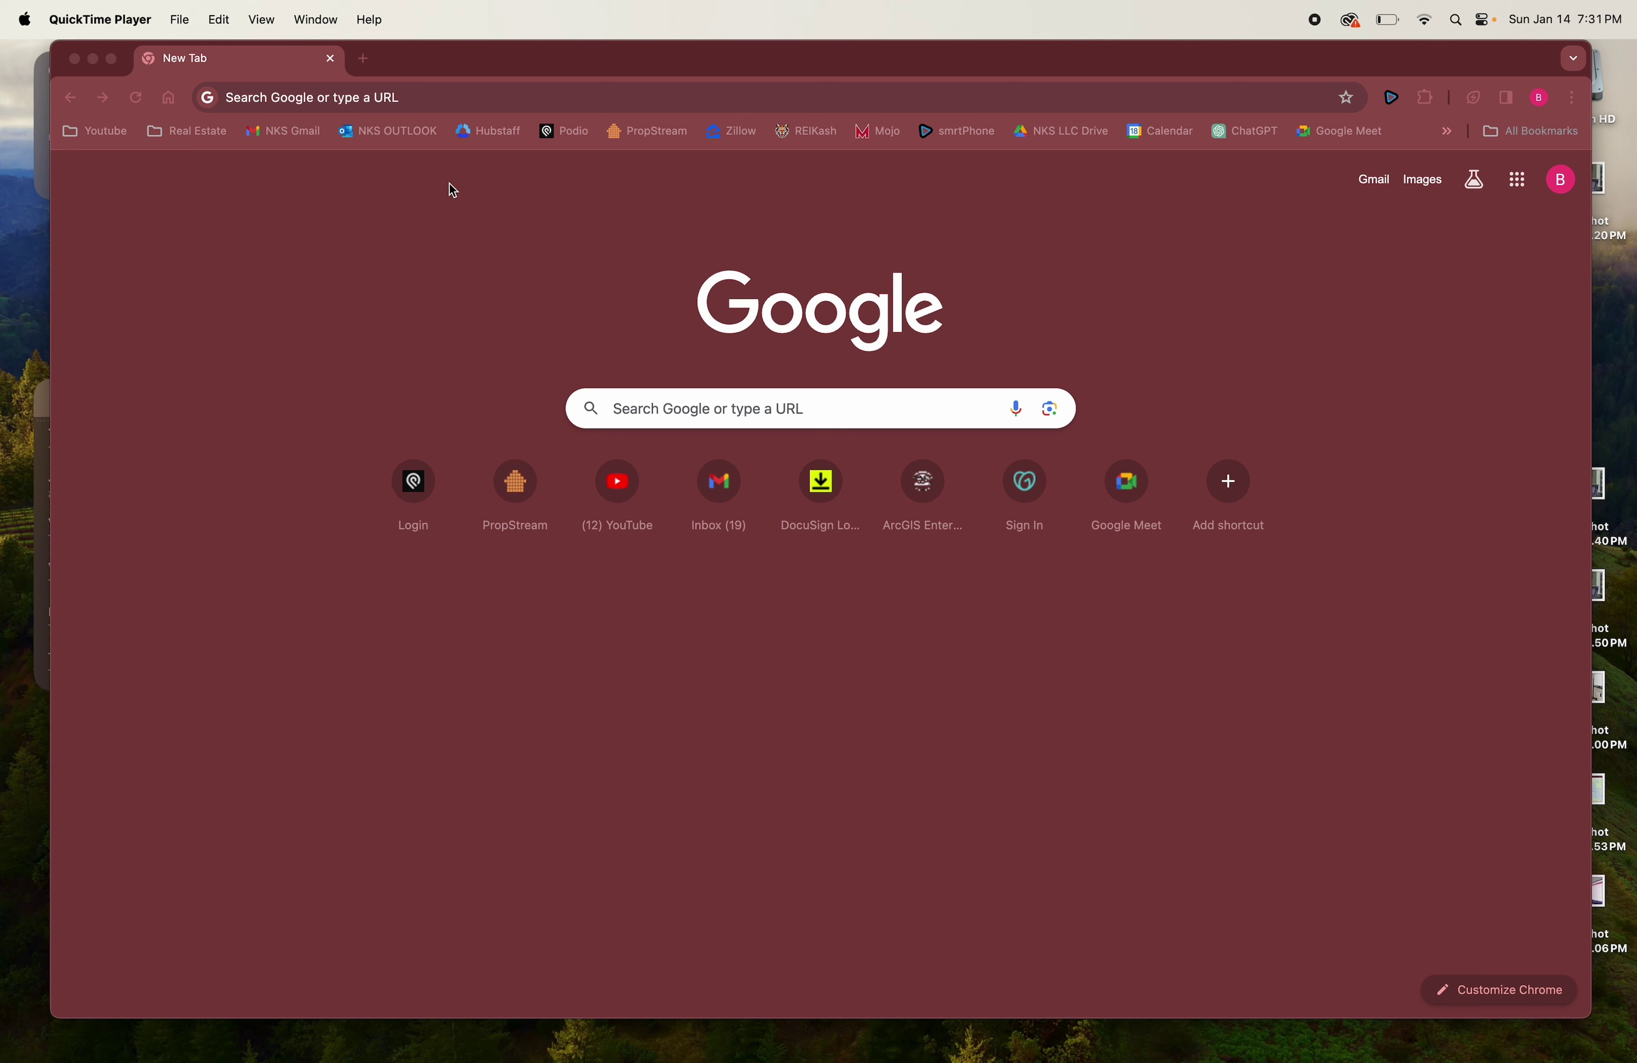
{"action": "left_click", "coordinate": [665, 136]}
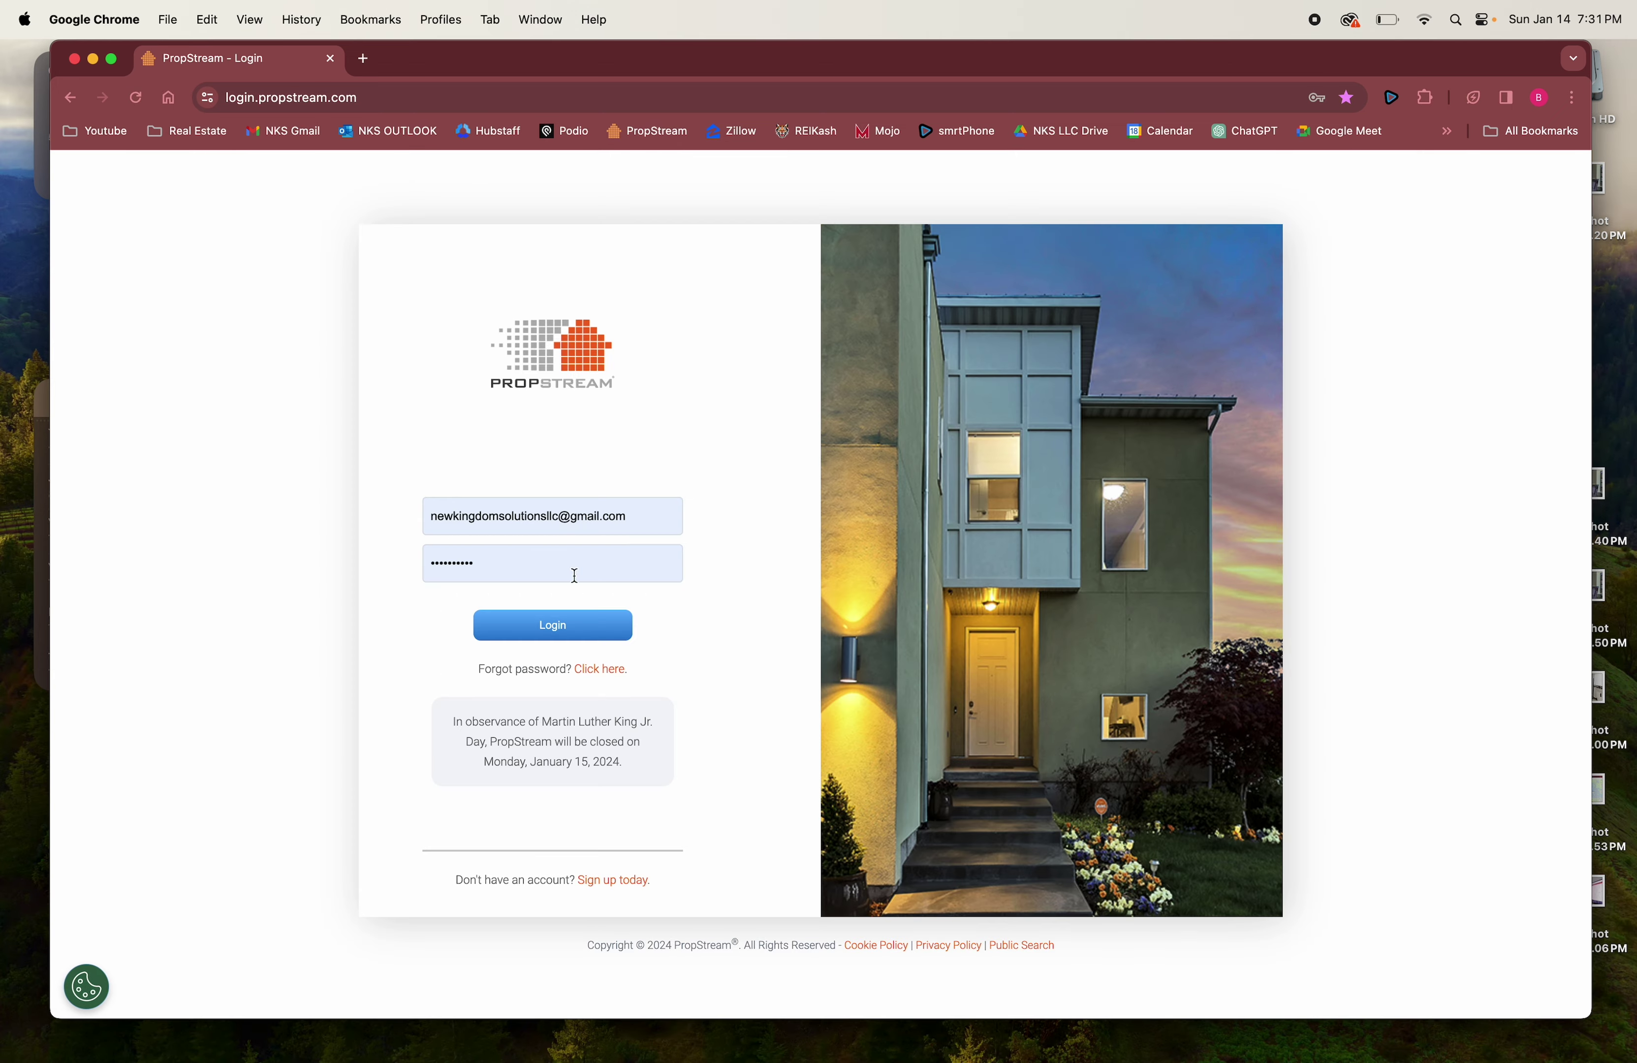
{"action": "left_click", "coordinate": [554, 635]}
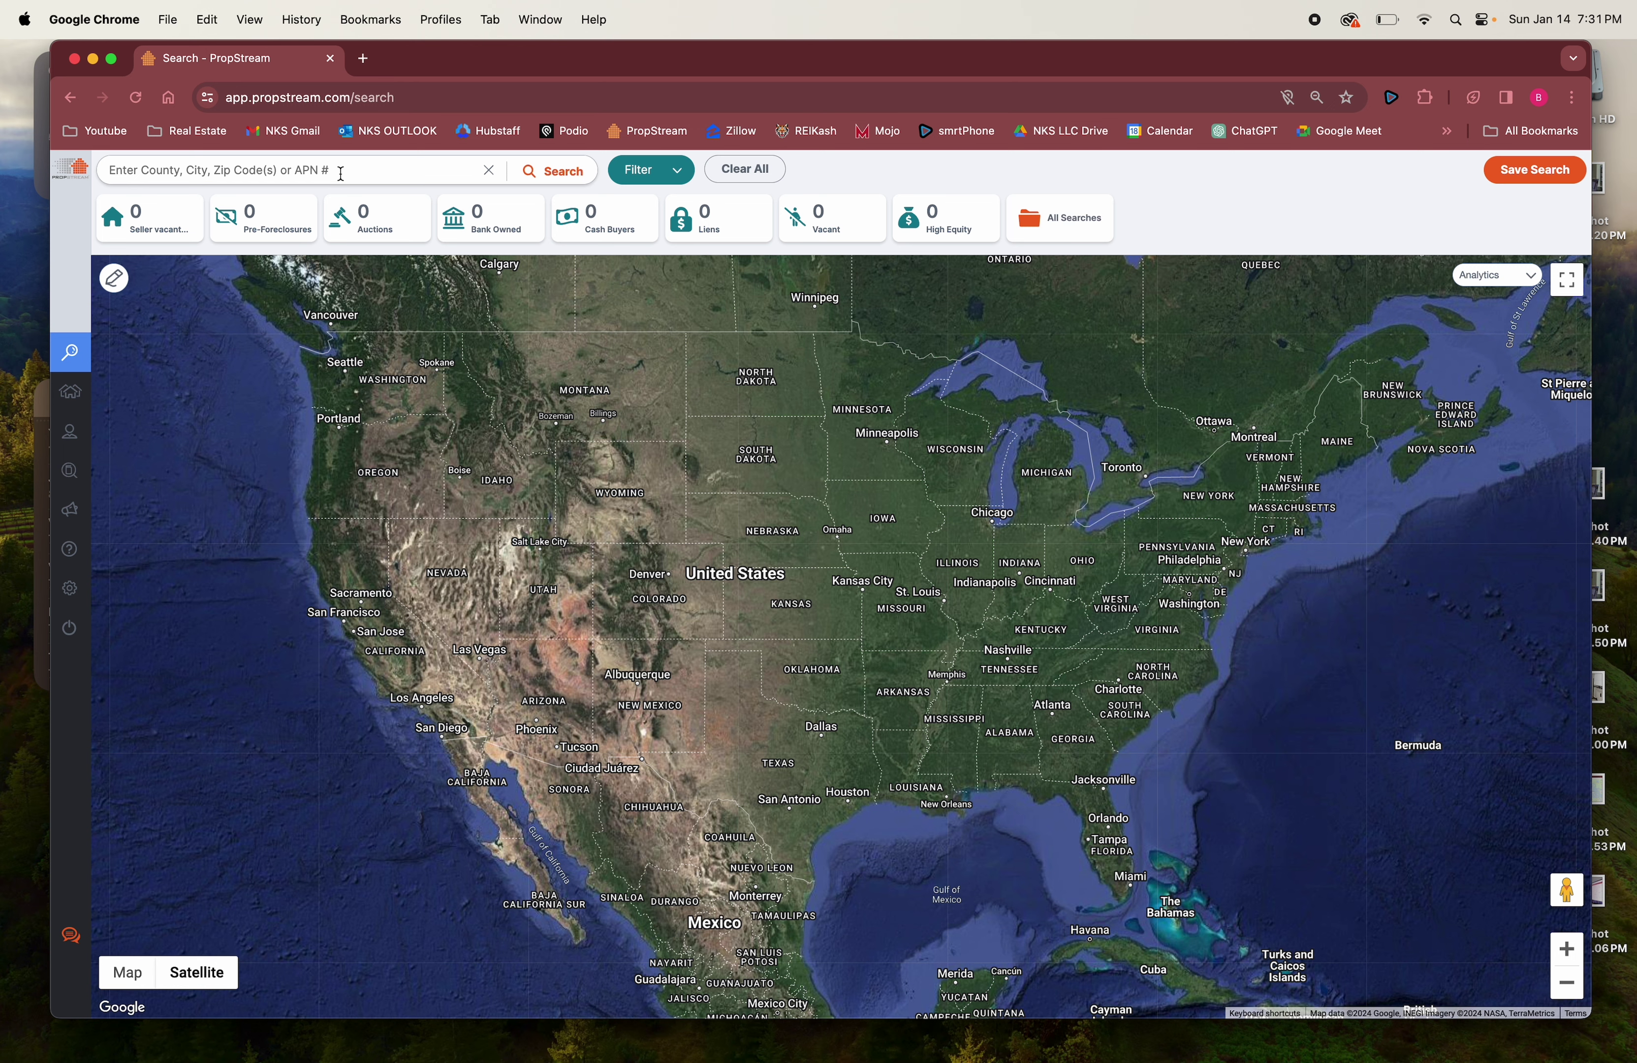
{"action": "left_click", "coordinate": [338, 172]}
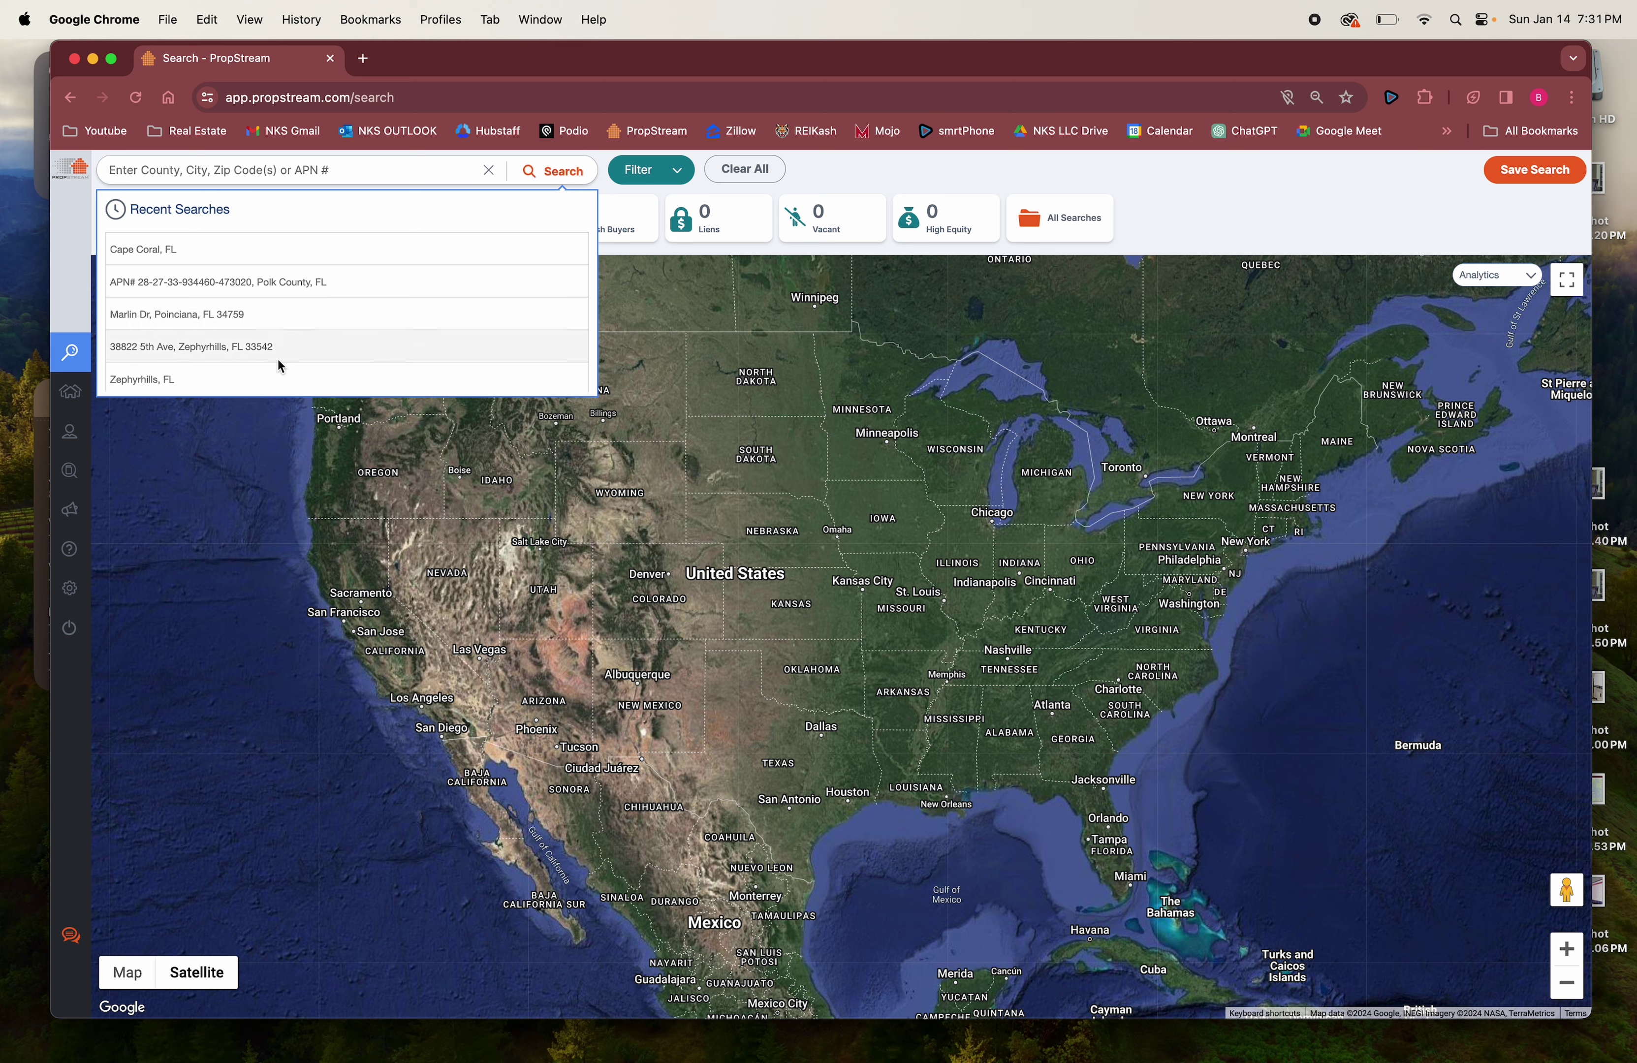
{"action": "scroll", "coordinate": [279, 366], "scroll_direction": "down", "scroll_amount": 4}
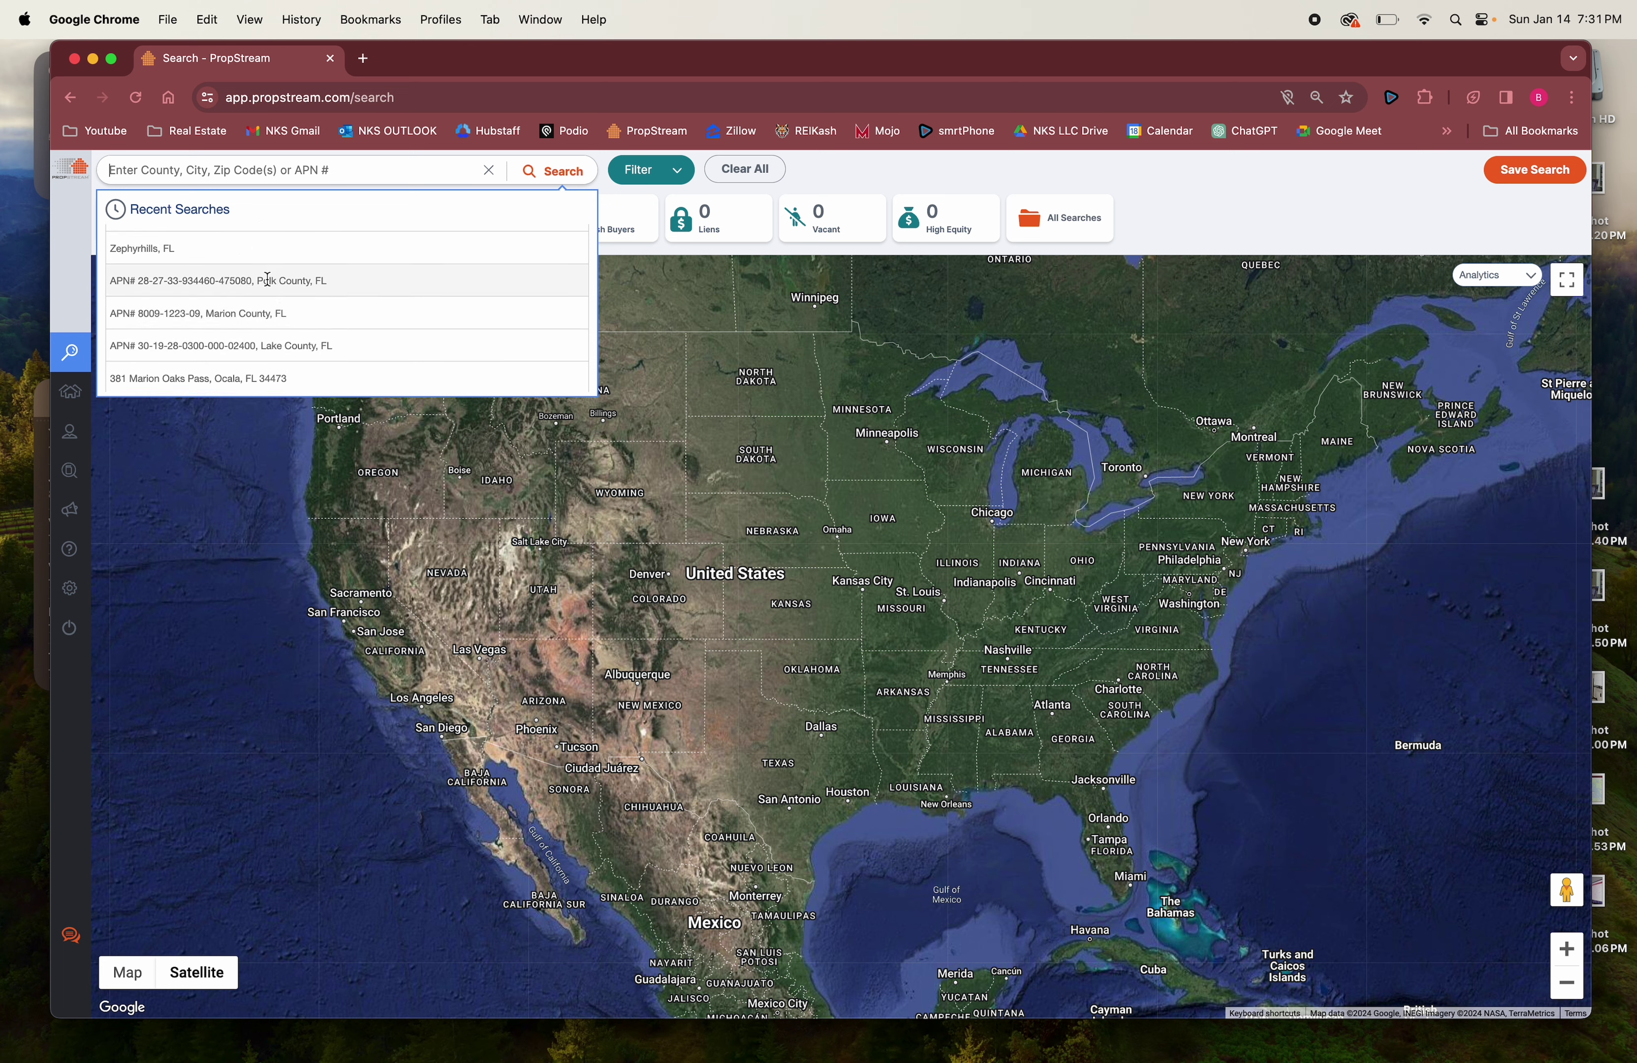
{"action": "scroll", "coordinate": [263, 329], "scroll_direction": "down", "scroll_amount": 2}
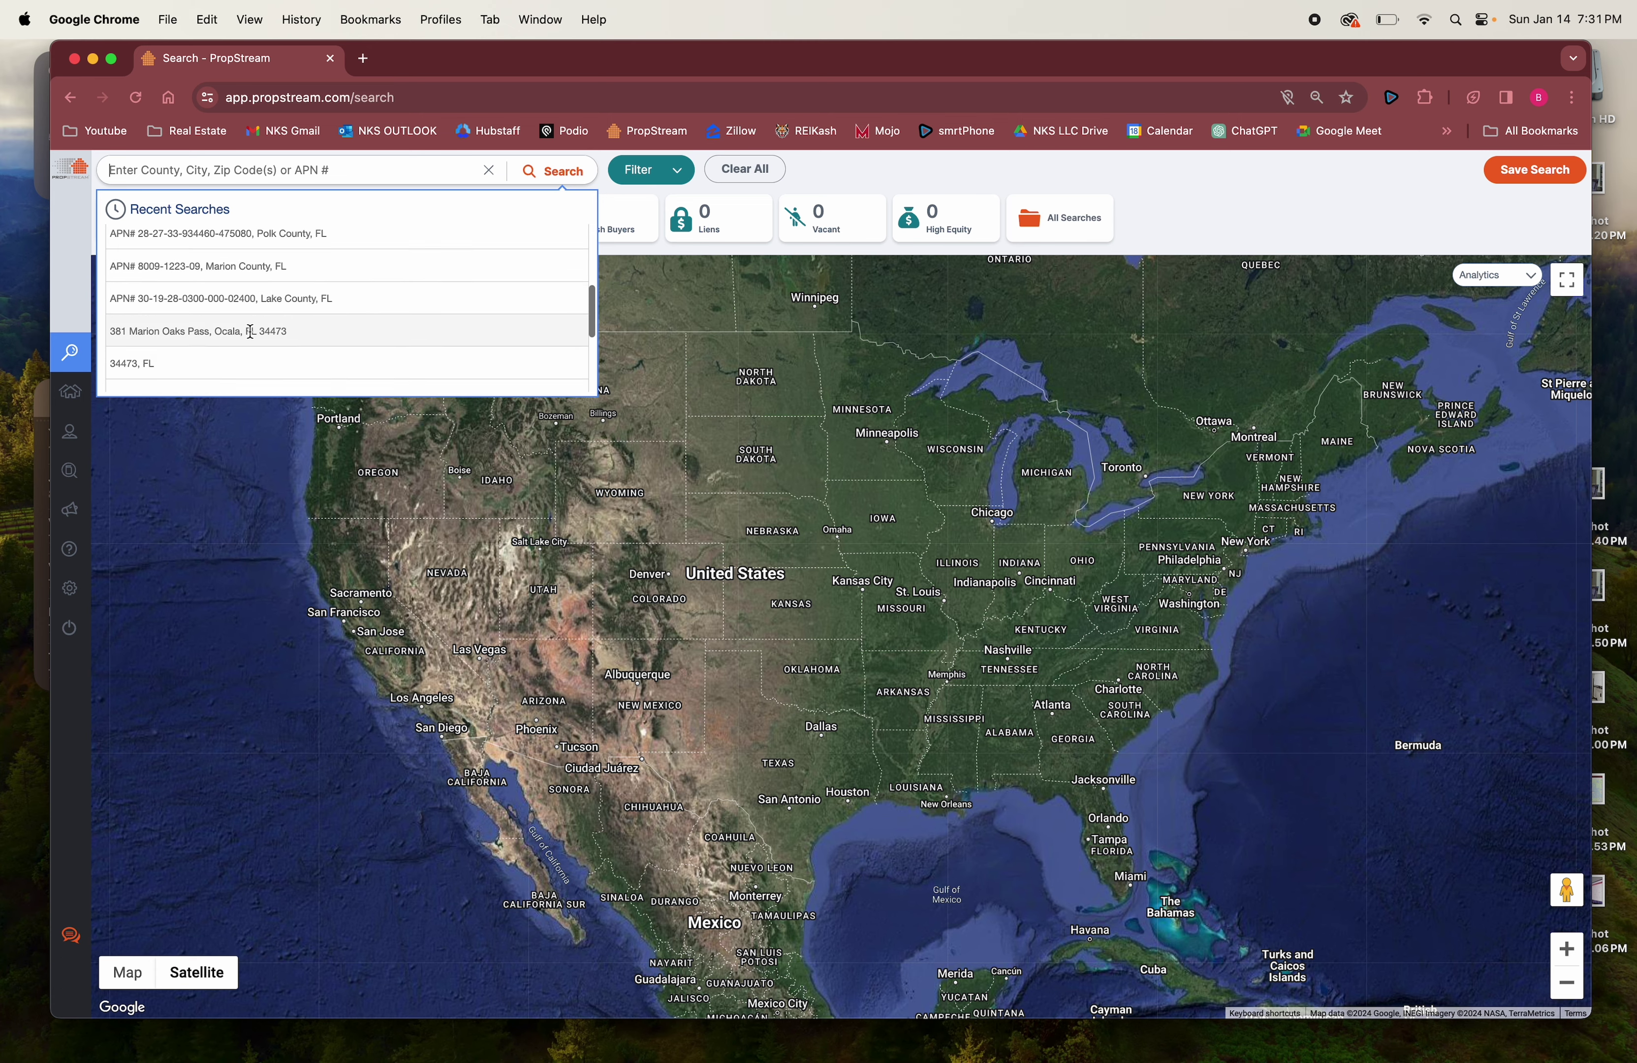
{"action": "scroll", "coordinate": [250, 331], "scroll_direction": "down", "scroll_amount": 3}
{"action": "left_click", "coordinate": [247, 355]}
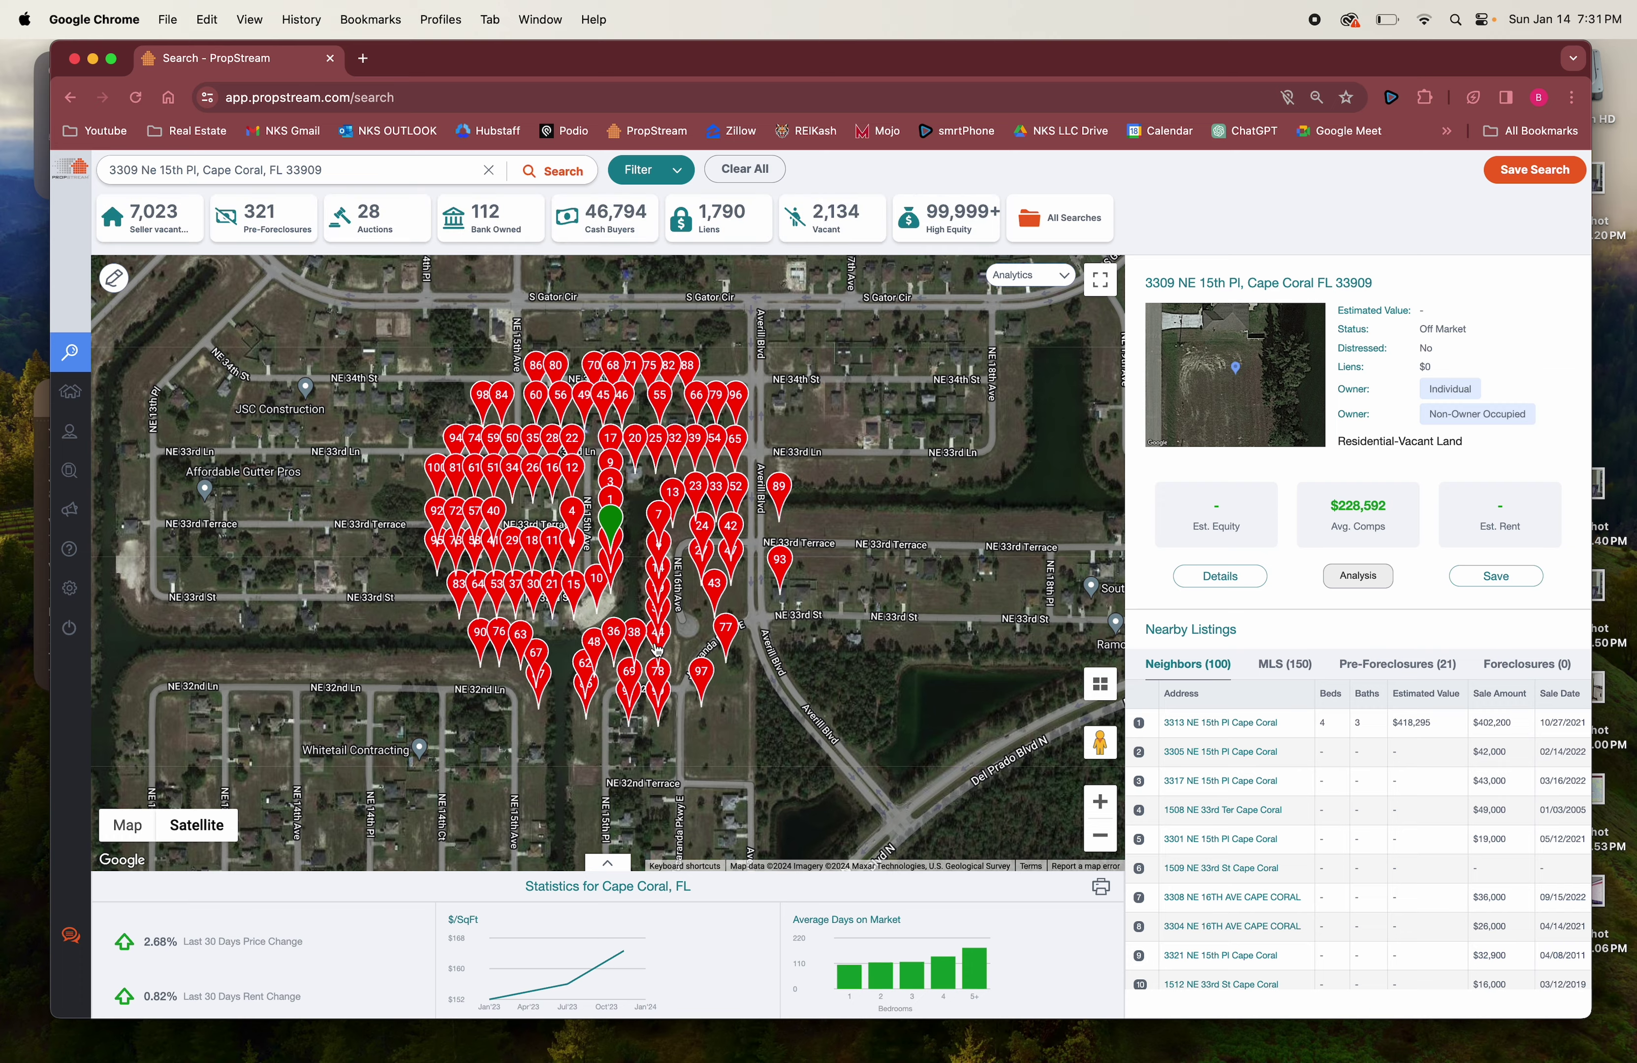
Step: Zoom the map out to the Fort Myers region and pan toward Cape Coral
{"action": "left_click", "coordinate": [1102, 841]}
{"action": "left_click", "coordinate": [1102, 840]}
{"action": "left_click", "coordinate": [1102, 839]}
{"action": "left_click", "coordinate": [1102, 839]}
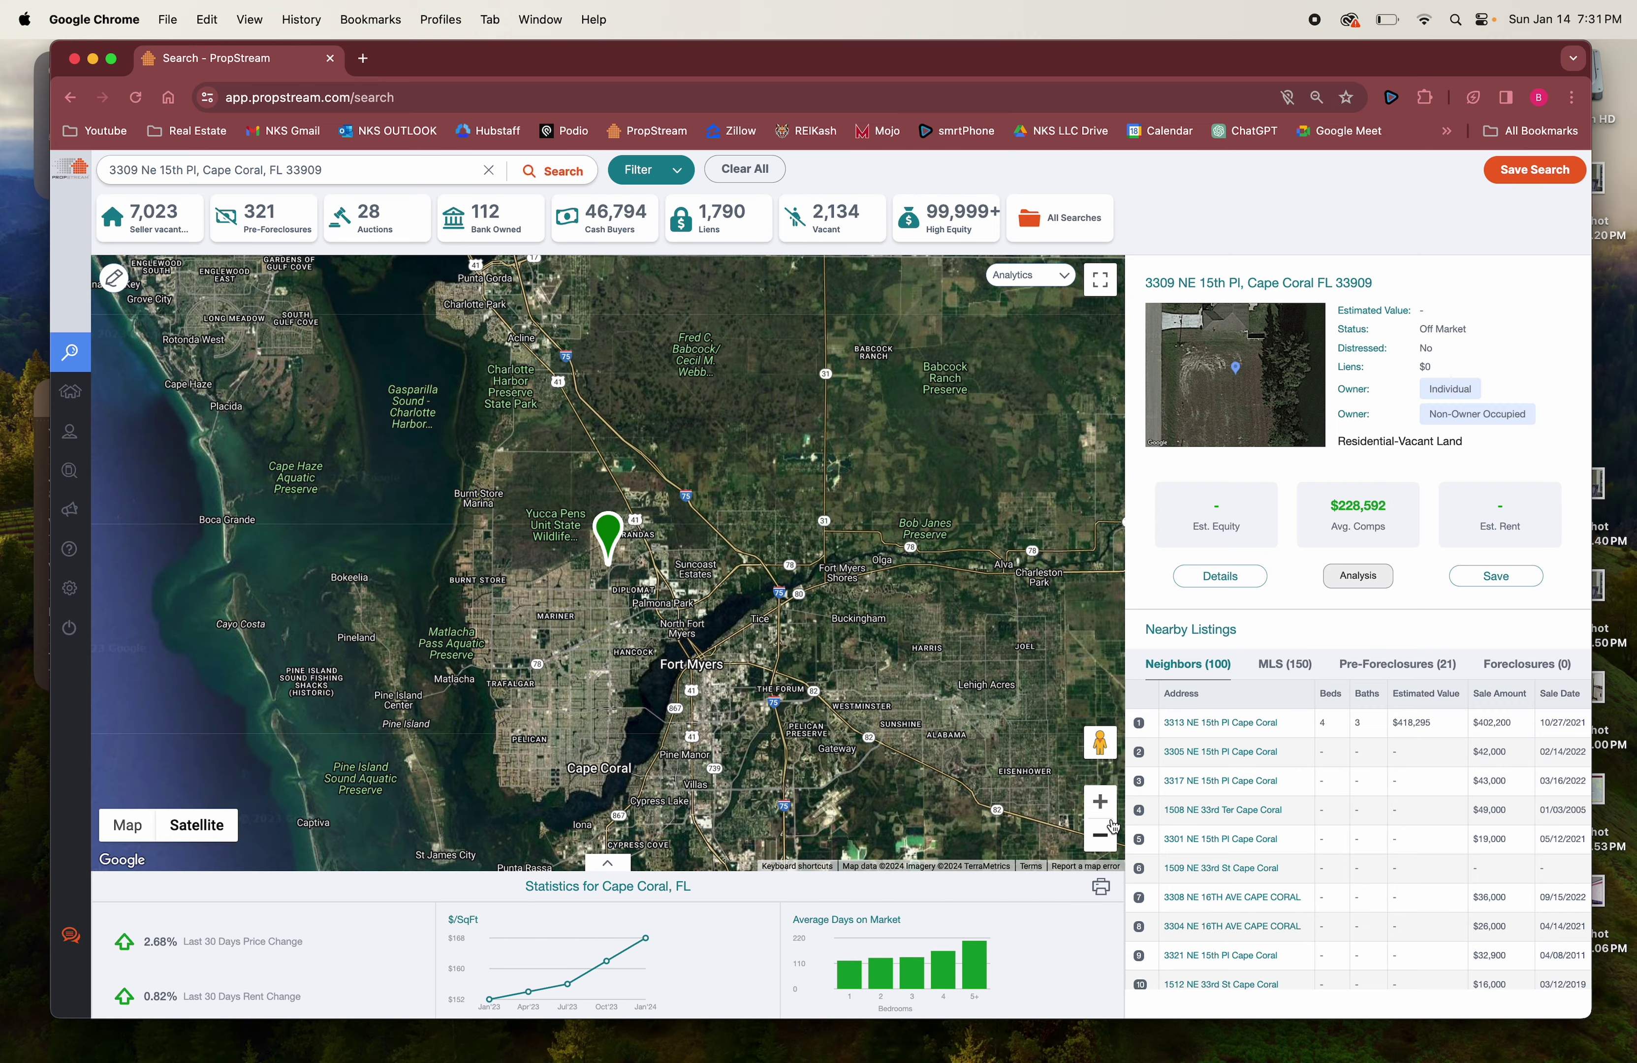
{"action": "left_click", "coordinate": [1101, 800]}
{"action": "left_click_drag", "start_coordinate": [708, 744], "coordinate": [843, 475]}
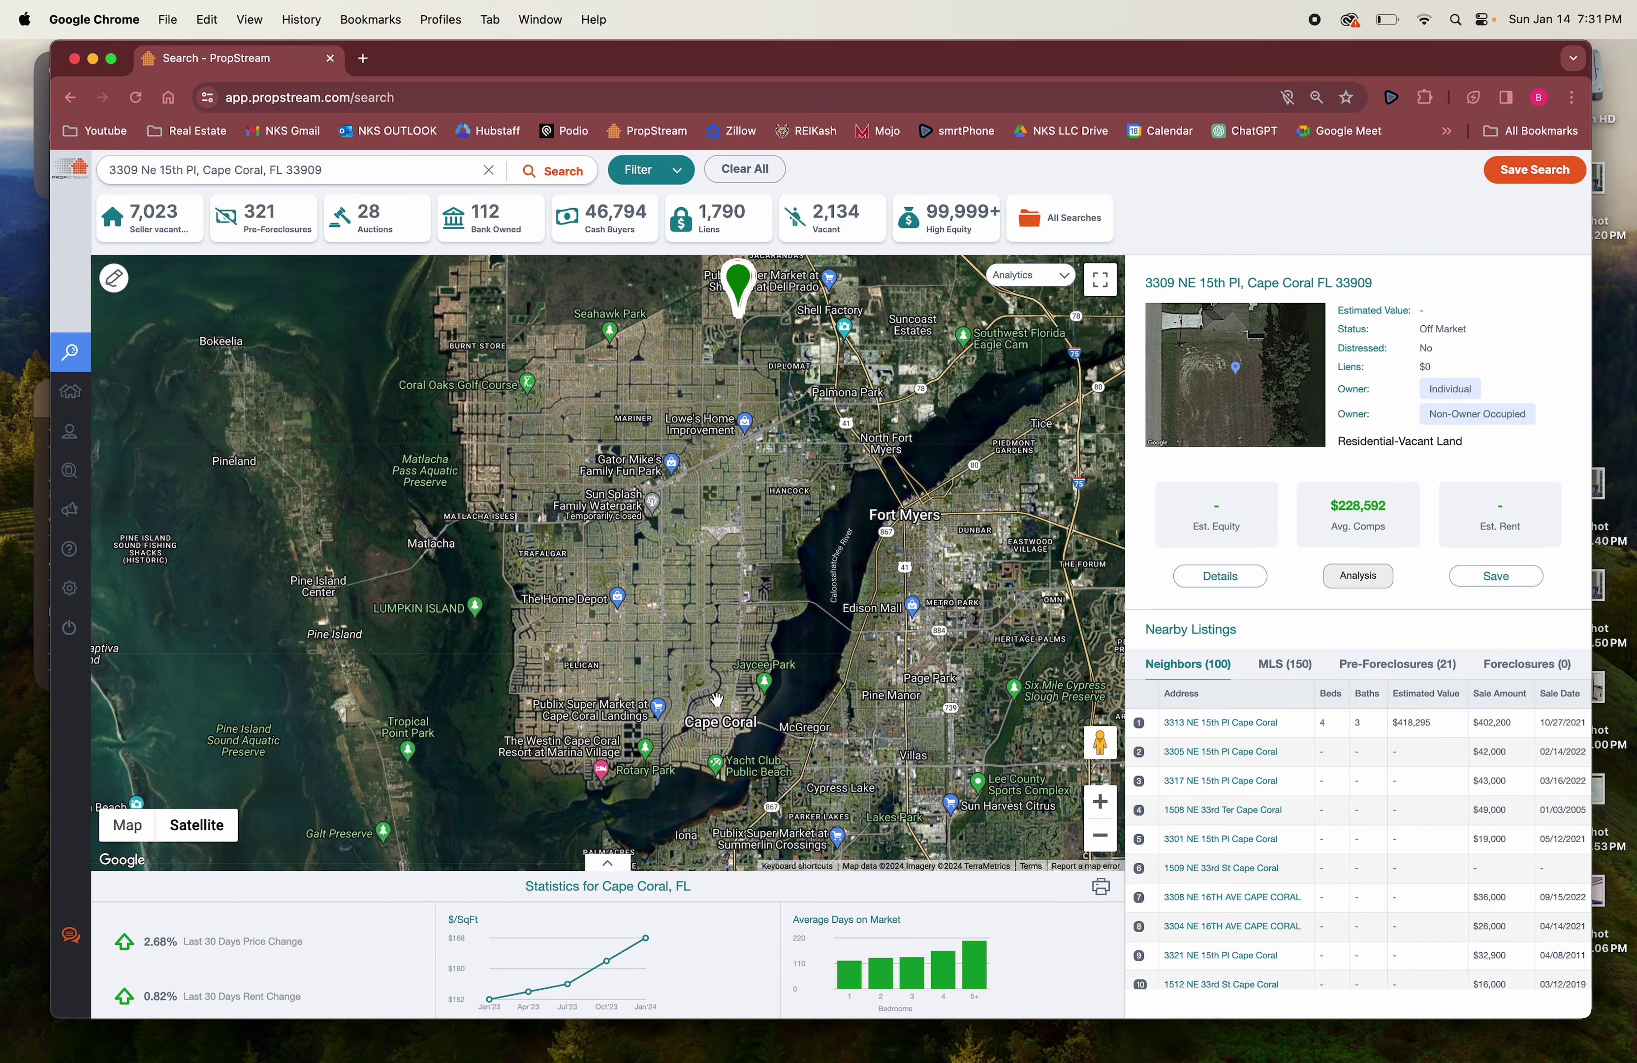
{"action": "left_click_drag", "start_coordinate": [705, 461], "coordinate": [714, 563]}
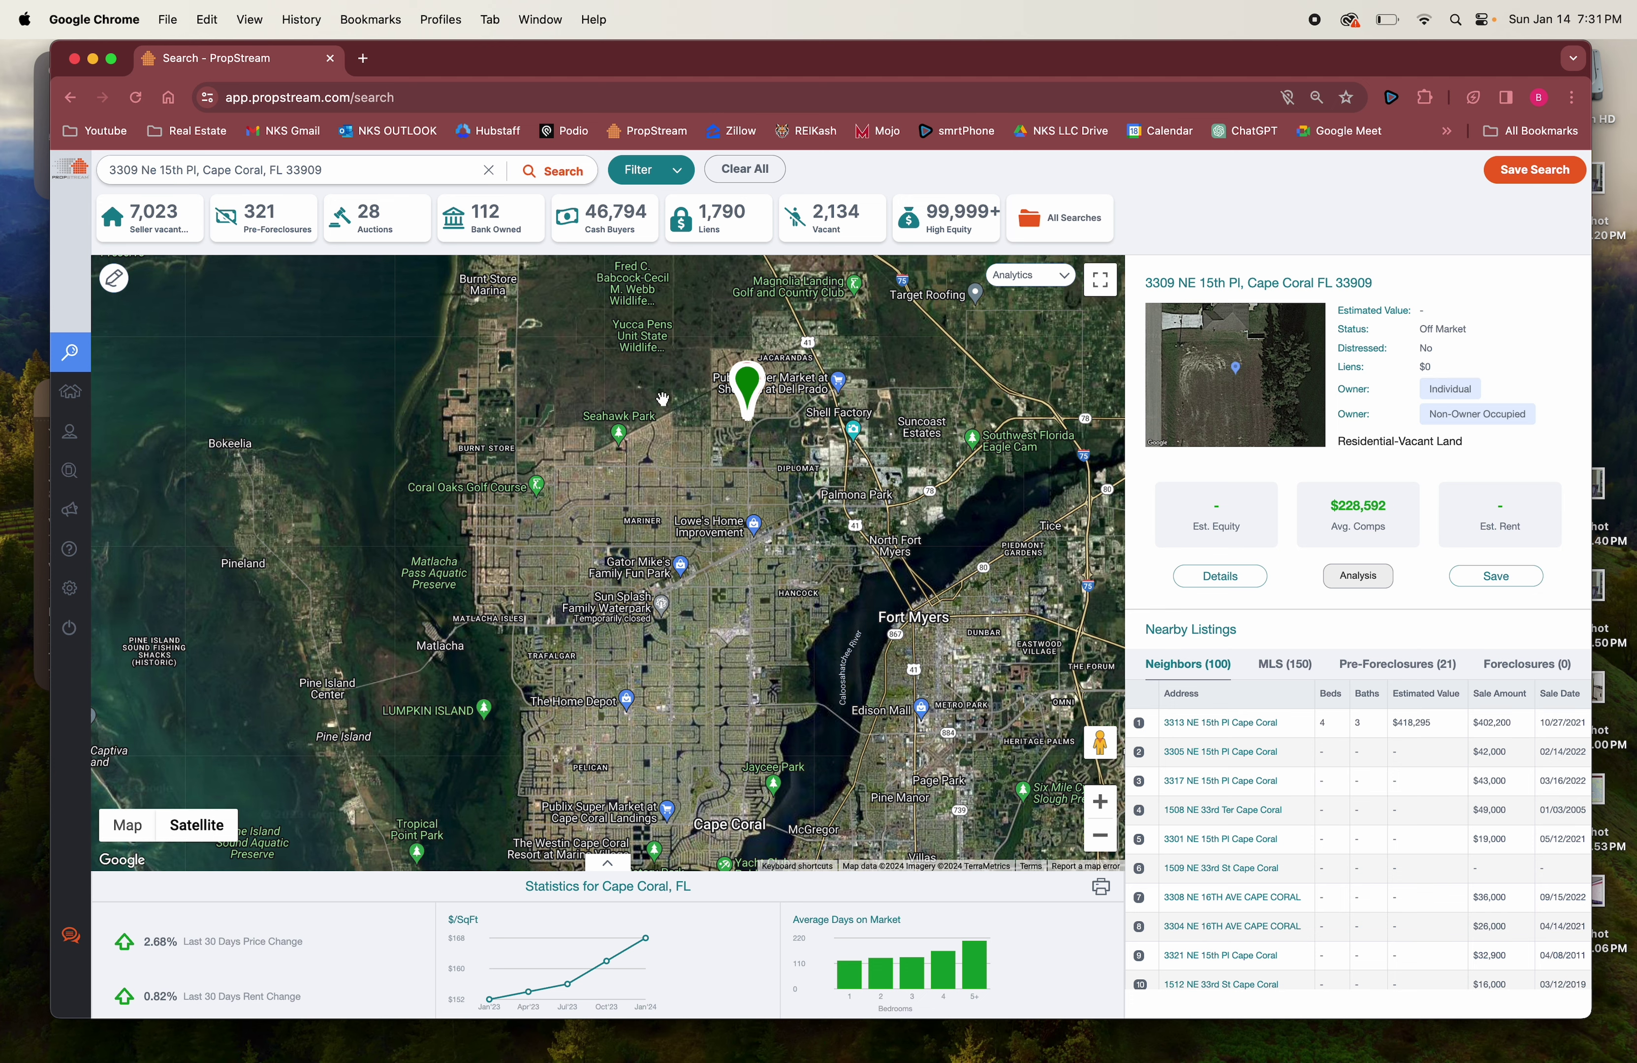
{"action": "left_click_drag", "start_coordinate": [669, 509], "coordinate": [683, 568]}
{"action": "left_click_drag", "start_coordinate": [786, 518], "coordinate": [729, 558]}
Step: Zoom in on the subject's red pin cluster until individual lots are visible
{"action": "left_click", "coordinate": [1100, 814]}
{"action": "left_click", "coordinate": [1100, 803]}
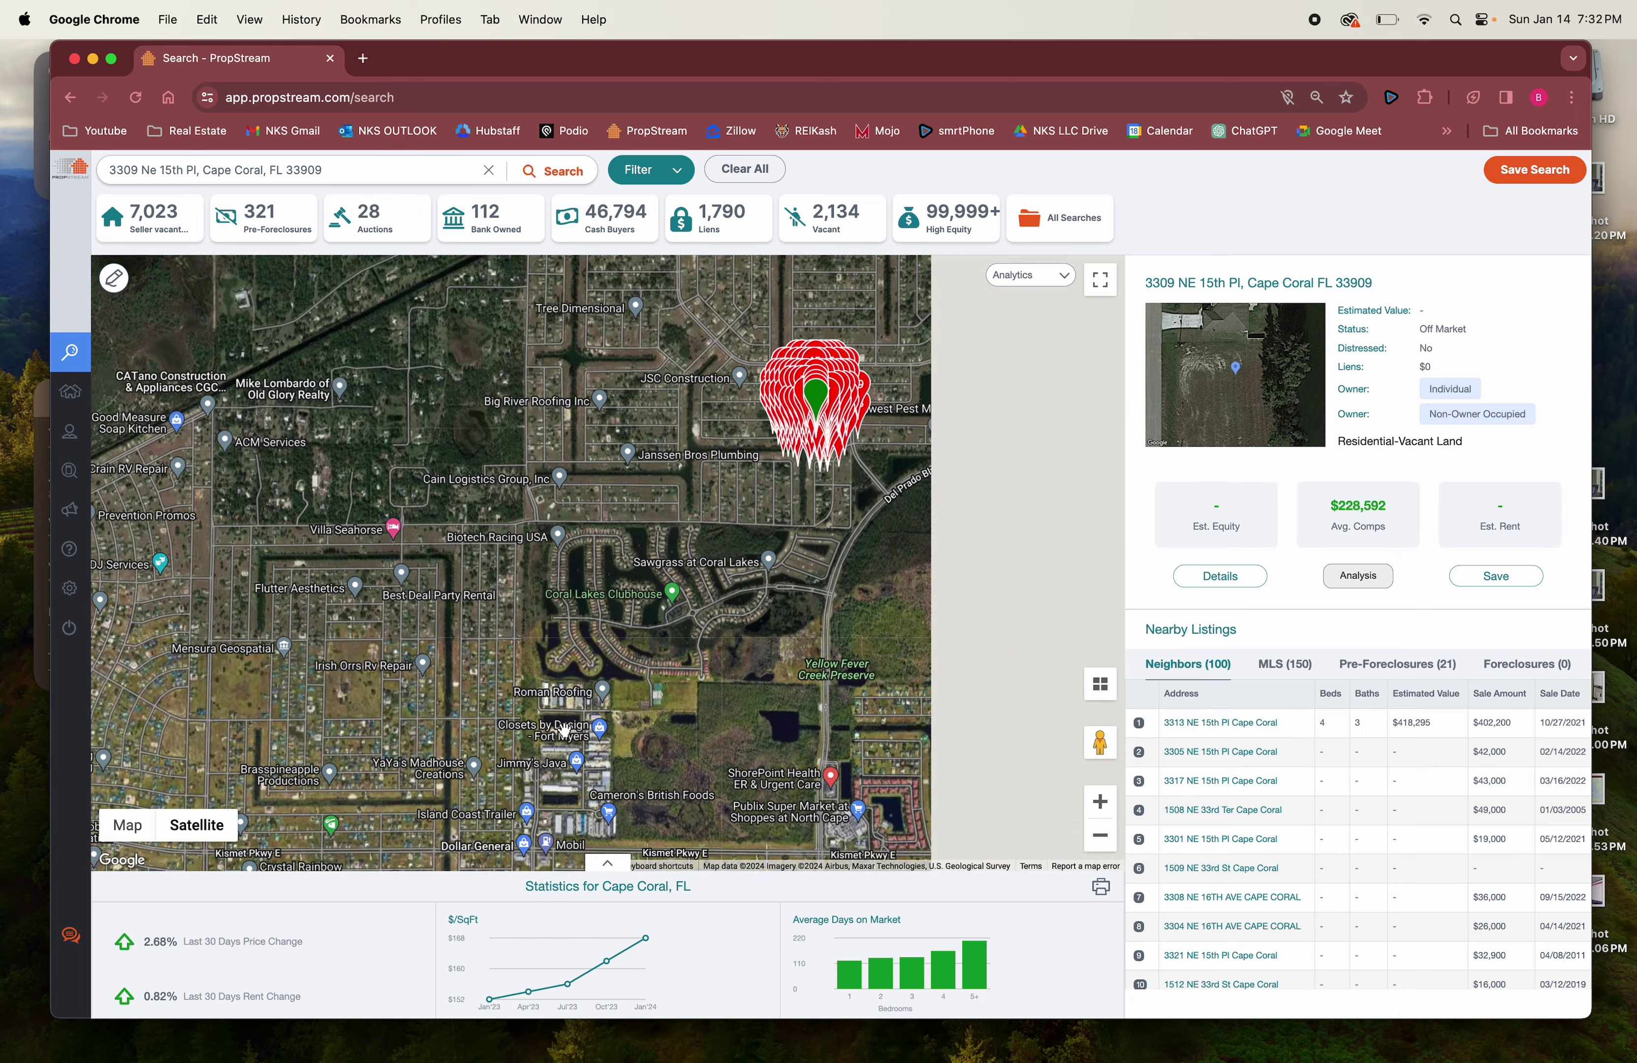
{"action": "left_click_drag", "start_coordinate": [961, 353], "coordinate": [795, 556]}
{"action": "left_click", "coordinate": [1103, 802]}
{"action": "left_click", "coordinate": [1102, 802]}
{"action": "left_click", "coordinate": [1102, 803]}
{"action": "scroll", "coordinate": [776, 614], "scroll_direction": "up", "scroll_amount": 3}
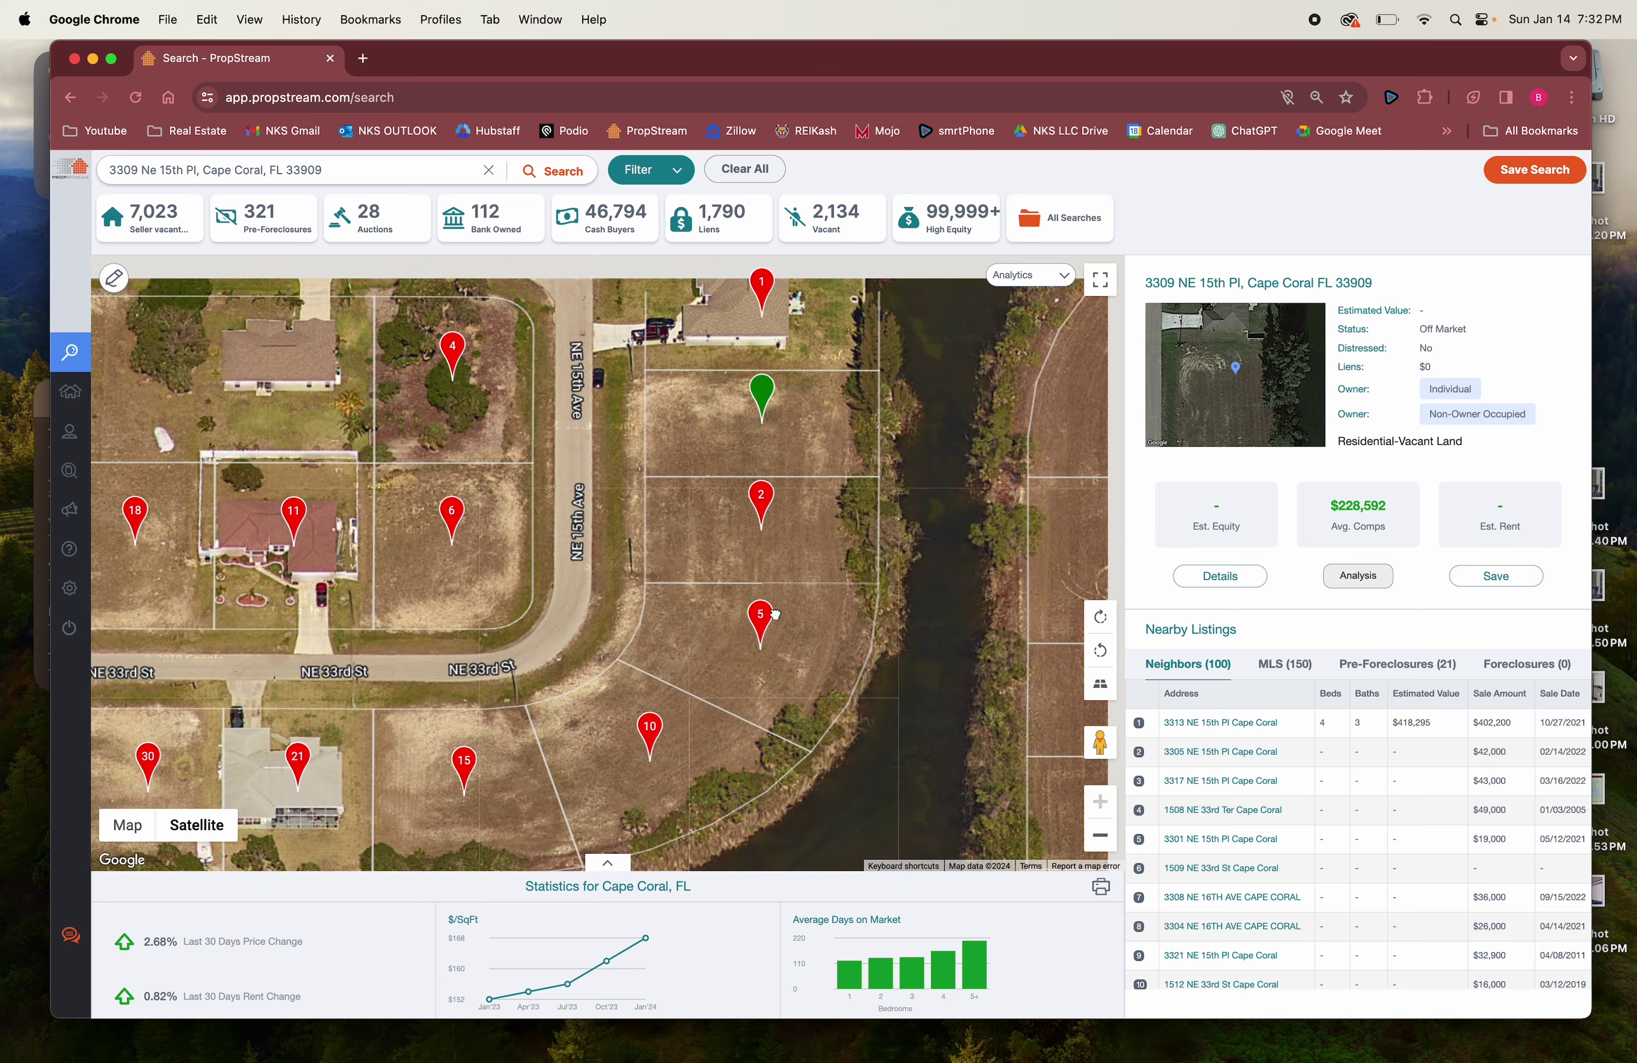
{"action": "scroll", "coordinate": [776, 614], "scroll_direction": "down", "scroll_amount": 1}
Step: Open the subject's comparables and set the Date Range start to 09/01/2023
{"action": "left_click", "coordinate": [1239, 576]}
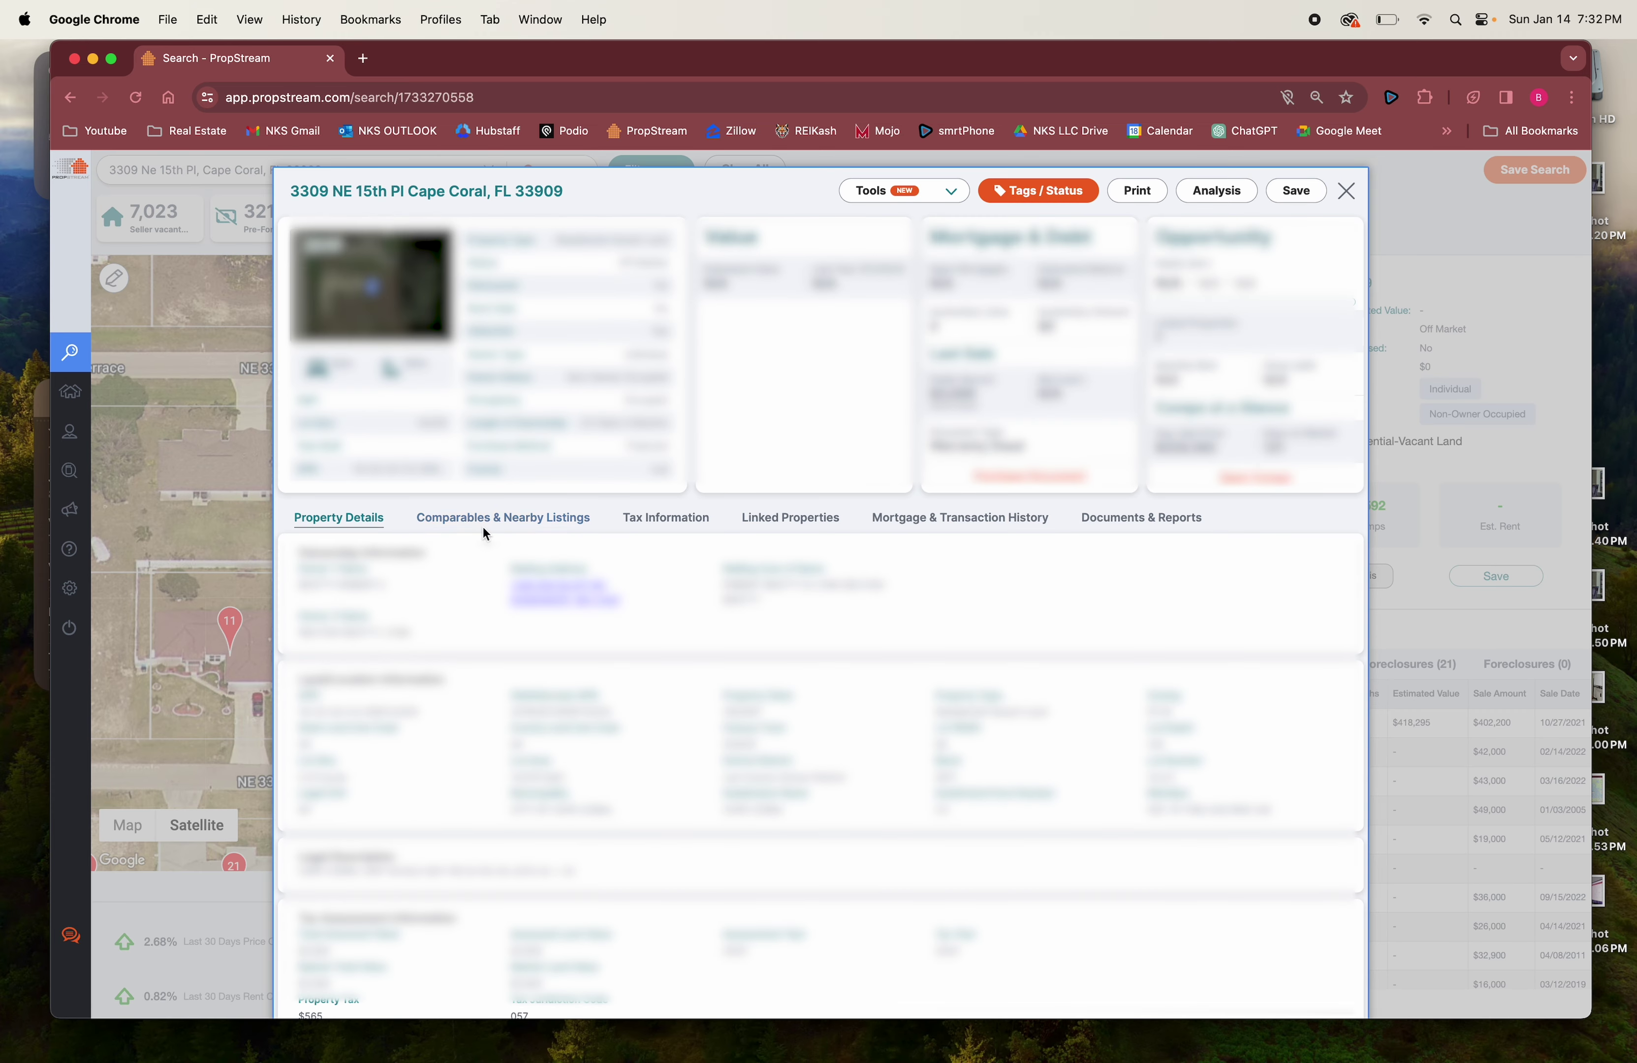
{"action": "left_click", "coordinate": [476, 519]}
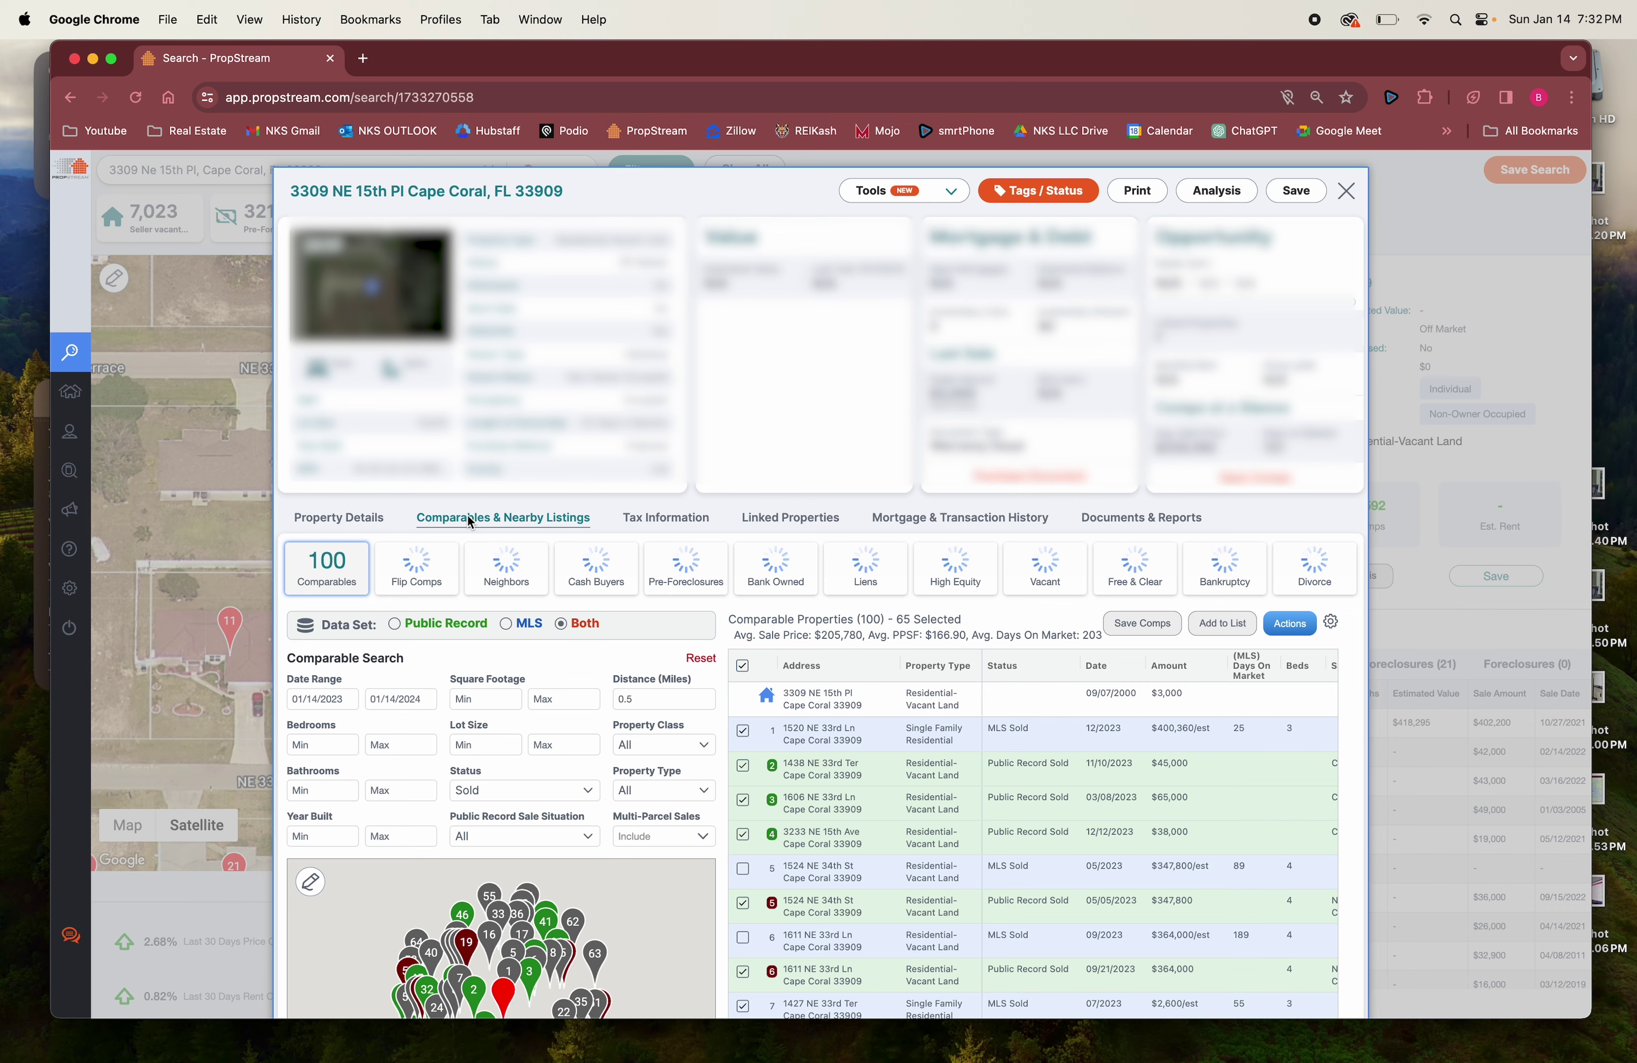
{"action": "scroll", "coordinate": [801, 652], "scroll_direction": "down", "scroll_amount": 5}
{"action": "left_click", "coordinate": [330, 442]}
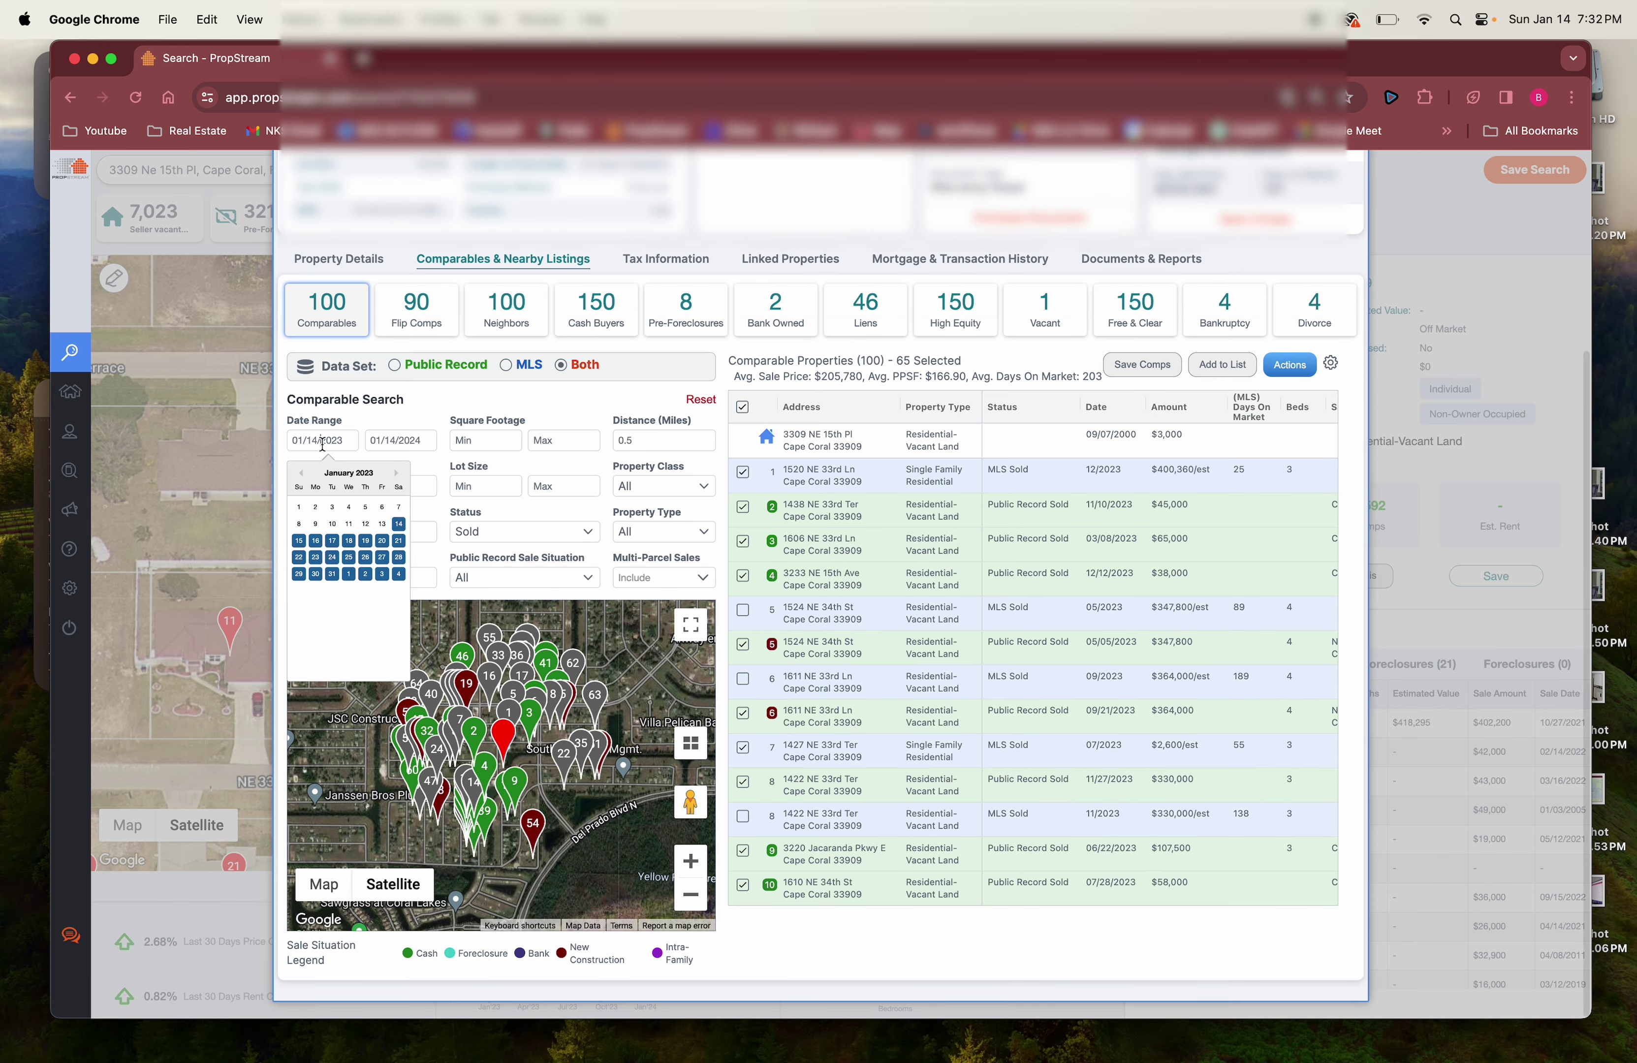
{"action": "left_click", "coordinate": [398, 475]}
{"action": "left_click", "coordinate": [397, 475]}
{"action": "left_click", "coordinate": [397, 475]}
{"action": "left_click", "coordinate": [397, 475]}
{"action": "left_click", "coordinate": [396, 475]}
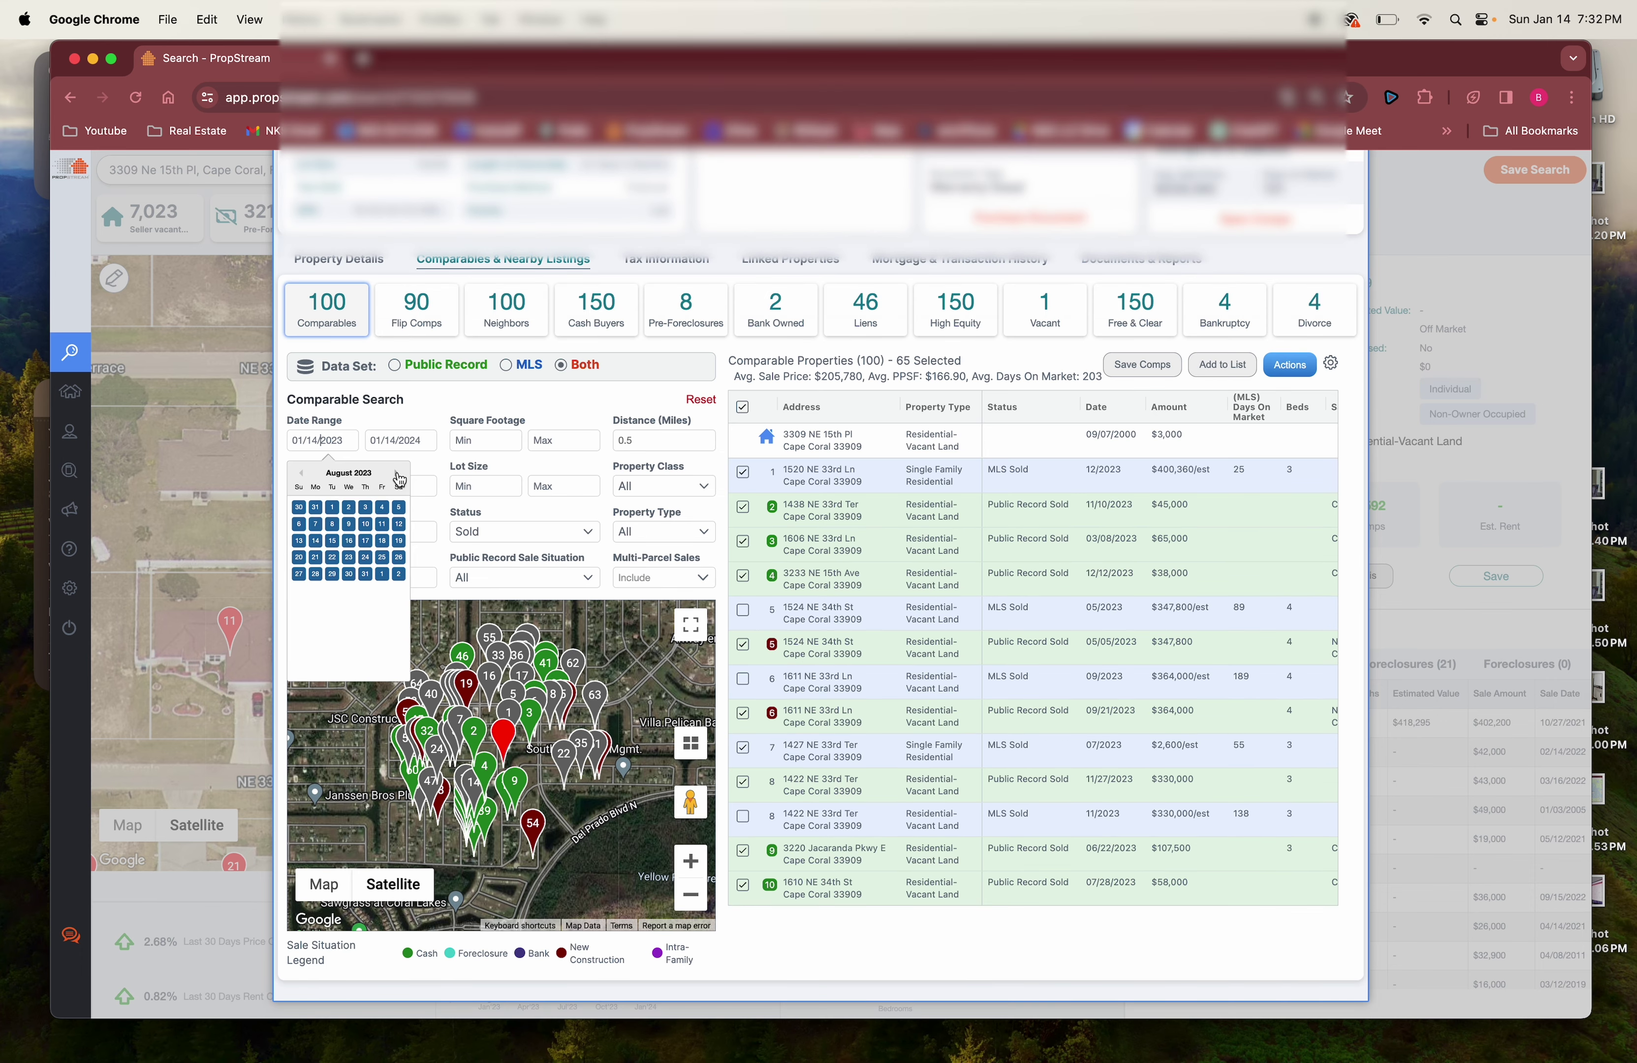
{"action": "left_click", "coordinate": [397, 475]}
{"action": "left_click", "coordinate": [397, 475]}
{"action": "left_click", "coordinate": [381, 507]}
Step: Restrict Property Class to Vacant Land and review the 82 comps' sale details
{"action": "left_click", "coordinate": [668, 485]}
{"action": "left_click", "coordinate": [621, 696]}
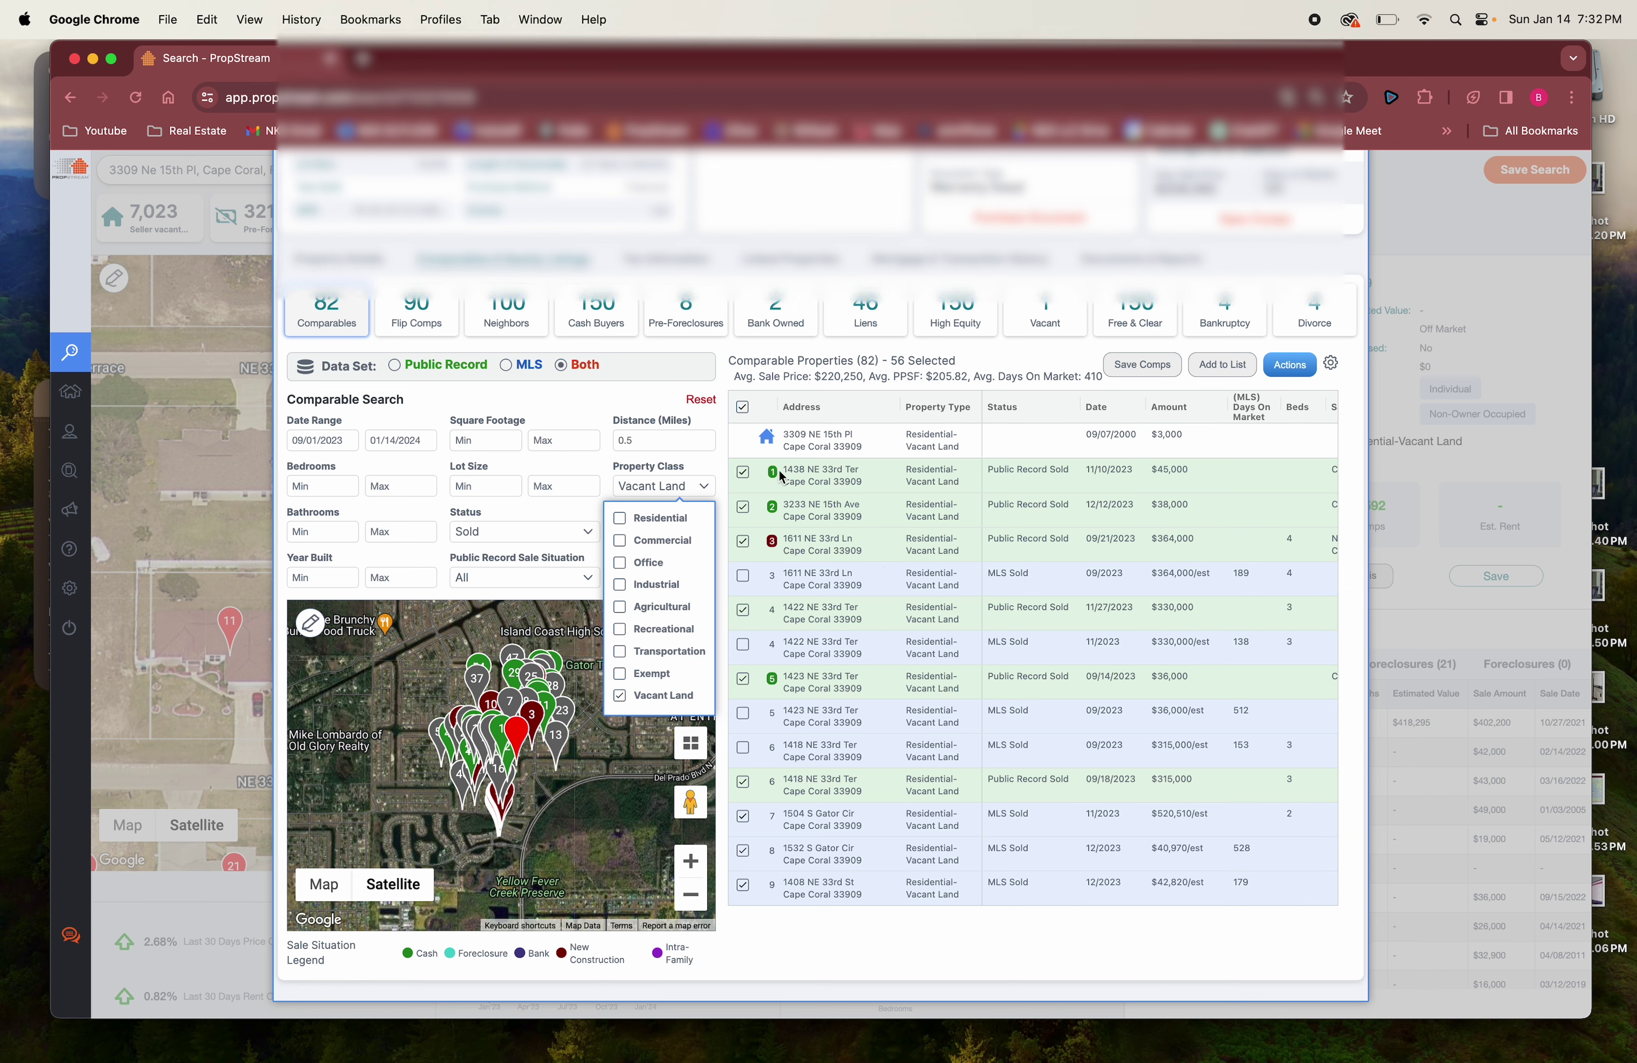
{"action": "scroll", "coordinate": [776, 890], "scroll_direction": "up", "scroll_amount": 6}
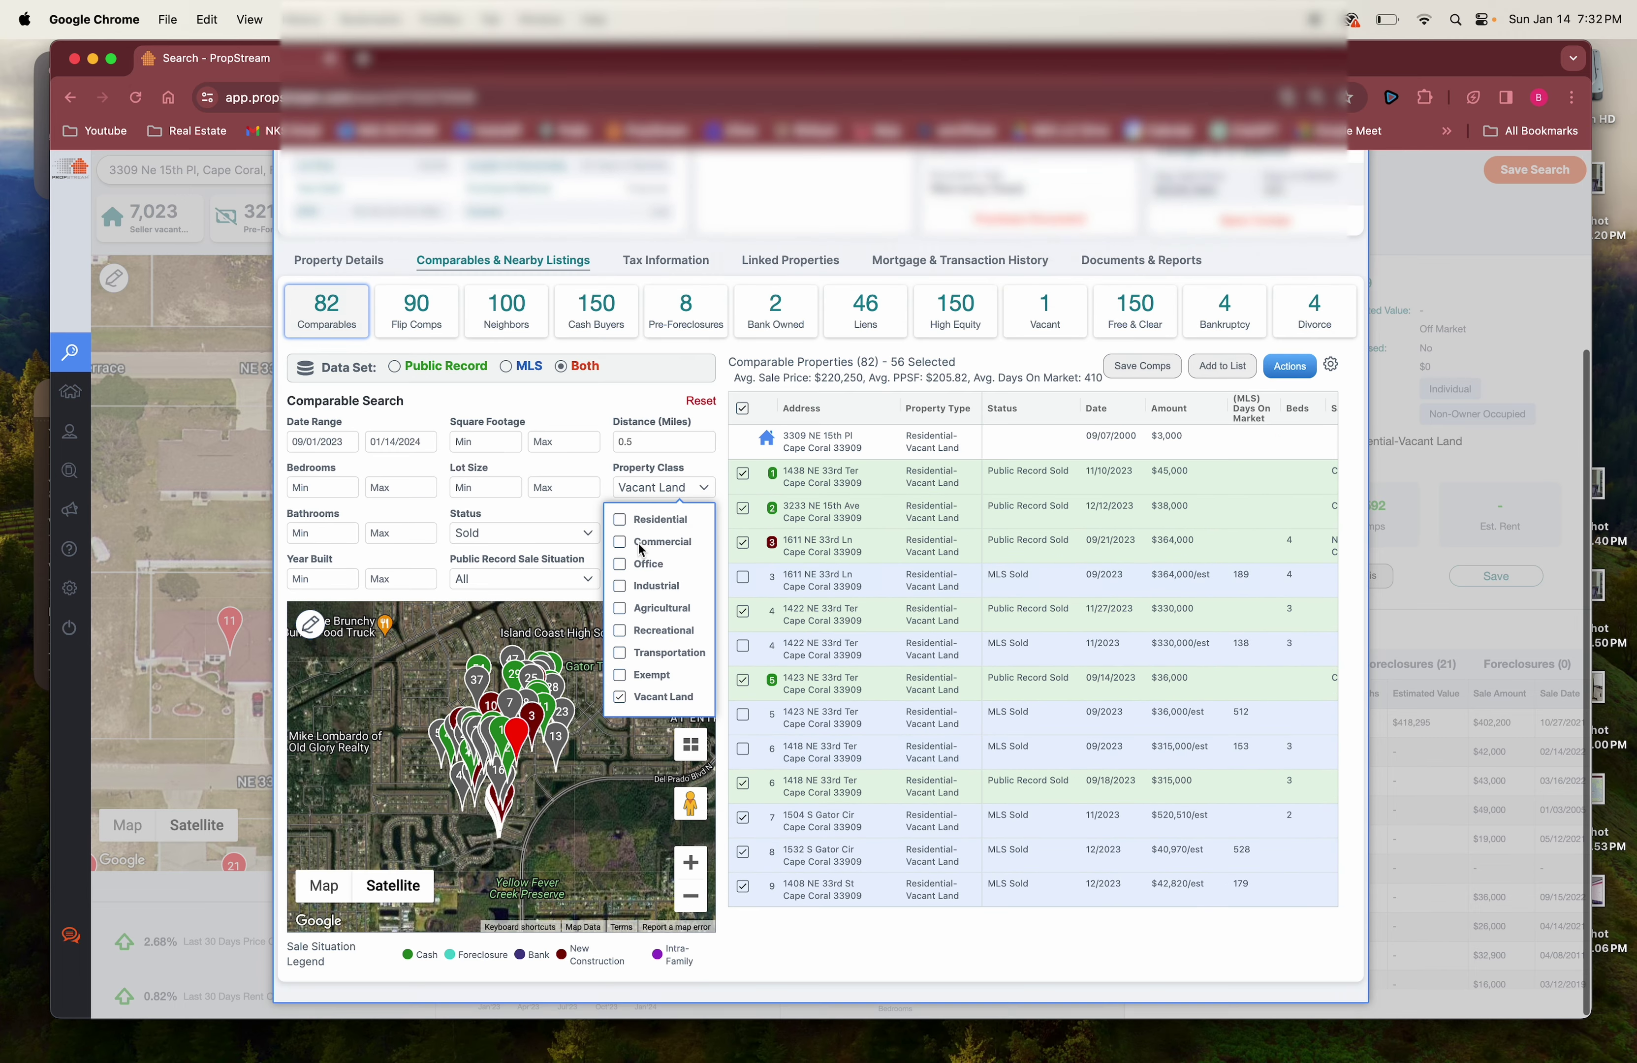
{"action": "scroll", "coordinate": [904, 445], "scroll_direction": "down", "scroll_amount": 5}
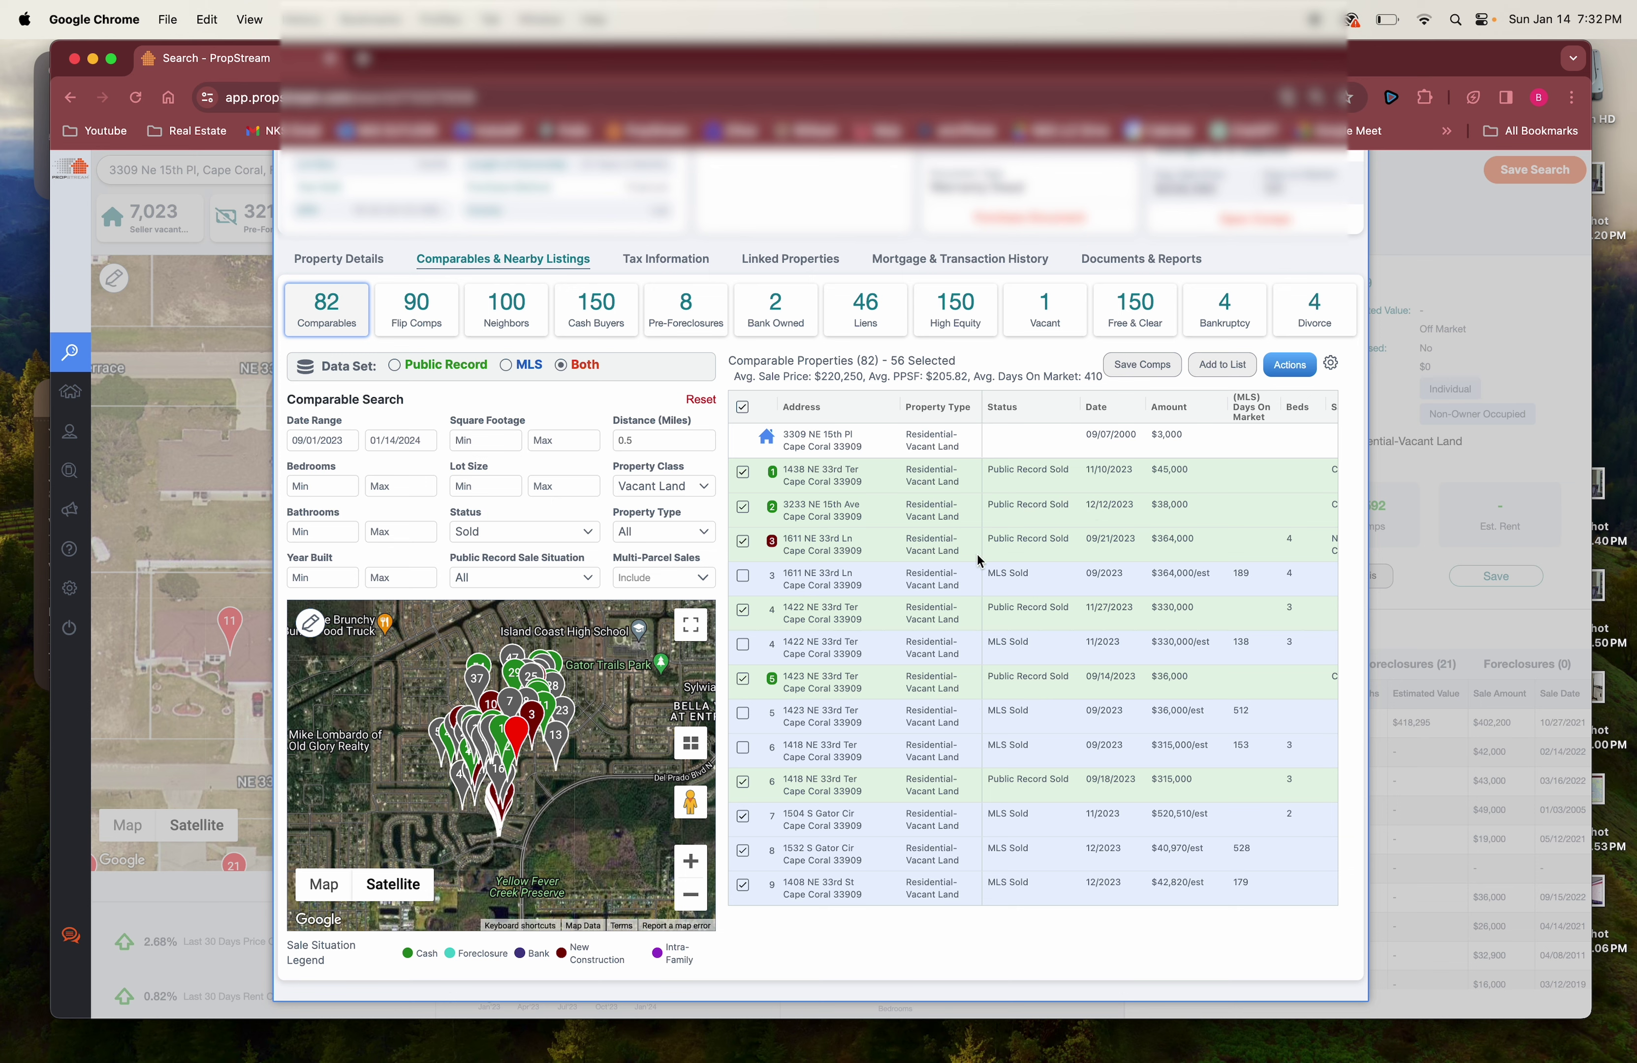
{"action": "scroll", "coordinate": [1205, 532], "scroll_direction": "right", "scroll_amount": 5}
{"action": "scroll", "coordinate": [1205, 531], "scroll_direction": "right", "scroll_amount": 1}
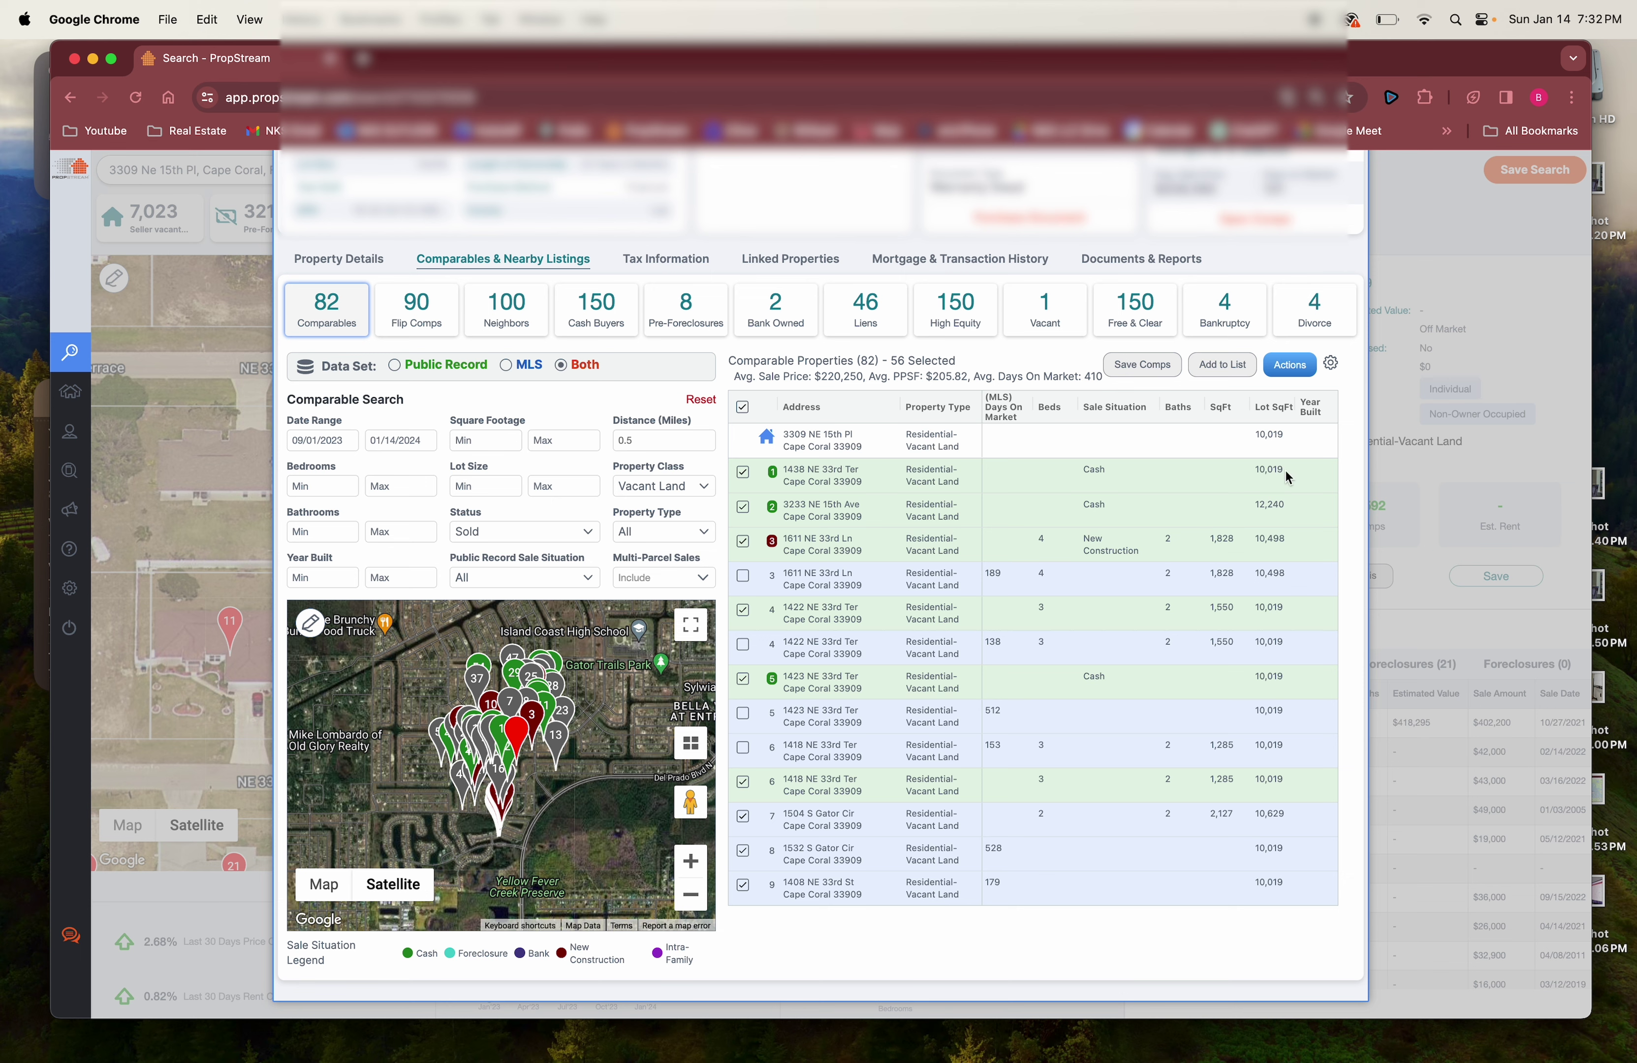
{"action": "scroll", "coordinate": [1263, 514], "scroll_direction": "left", "scroll_amount": 5}
{"action": "scroll", "coordinate": [1263, 514], "scroll_direction": "right", "scroll_amount": 3}
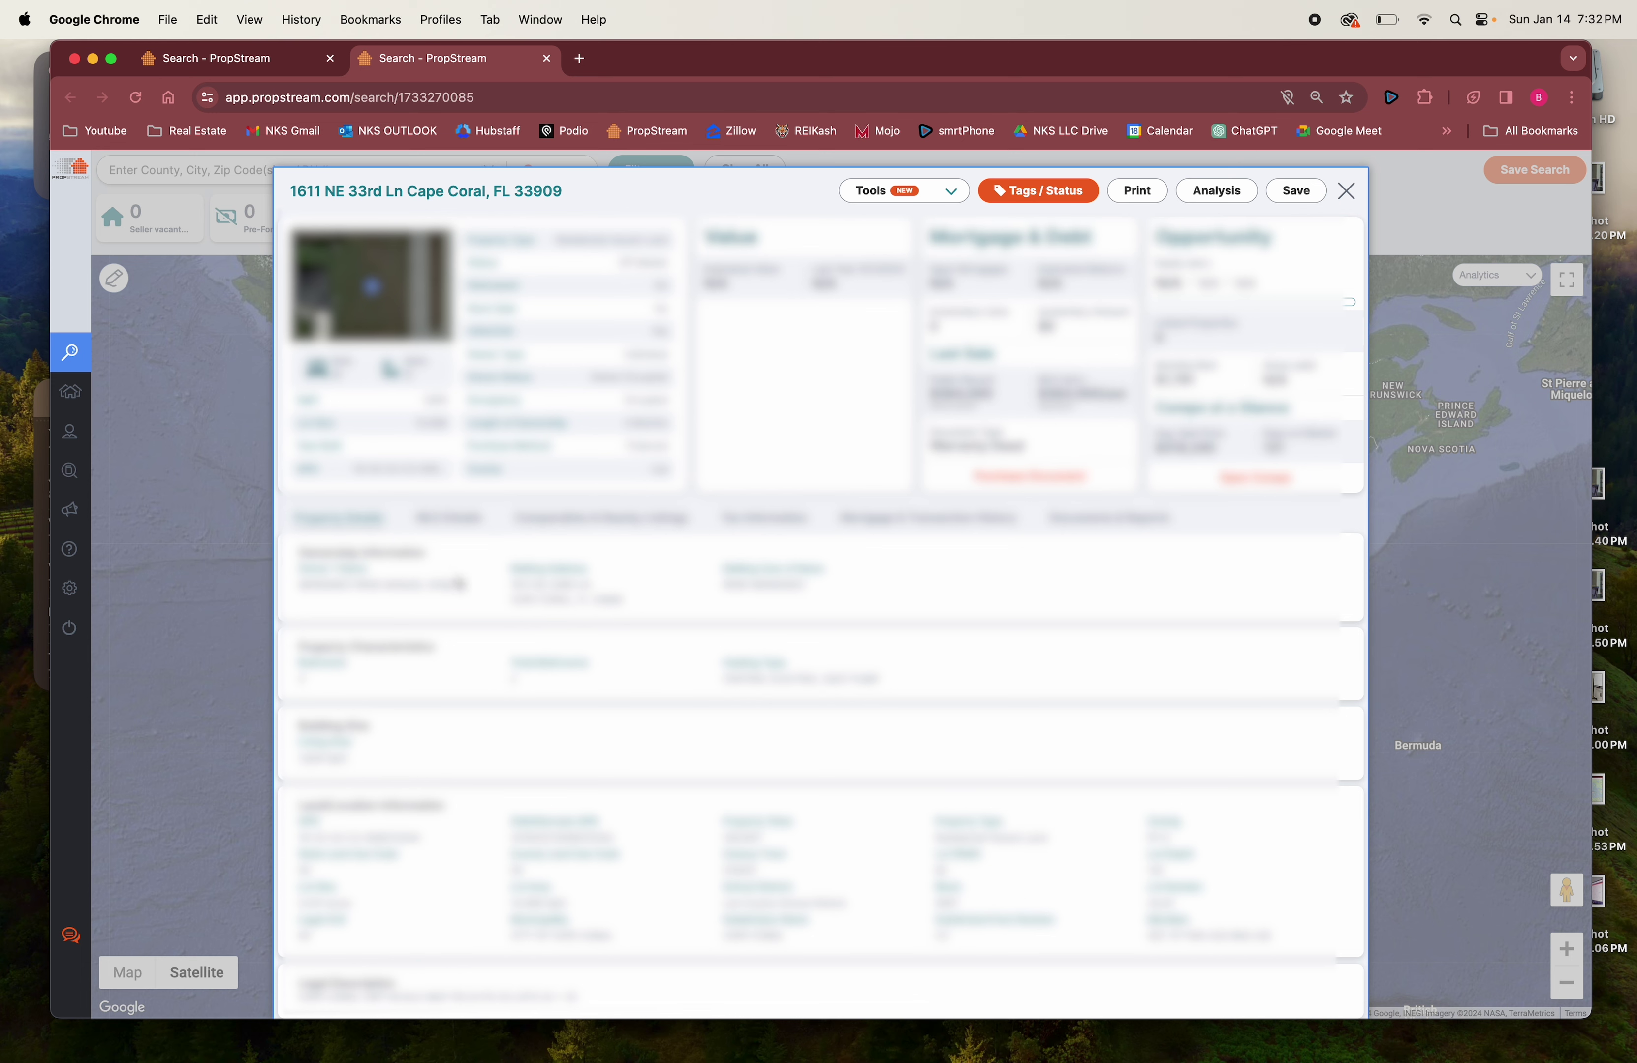
{"action": "left_click", "coordinate": [960, 522]}
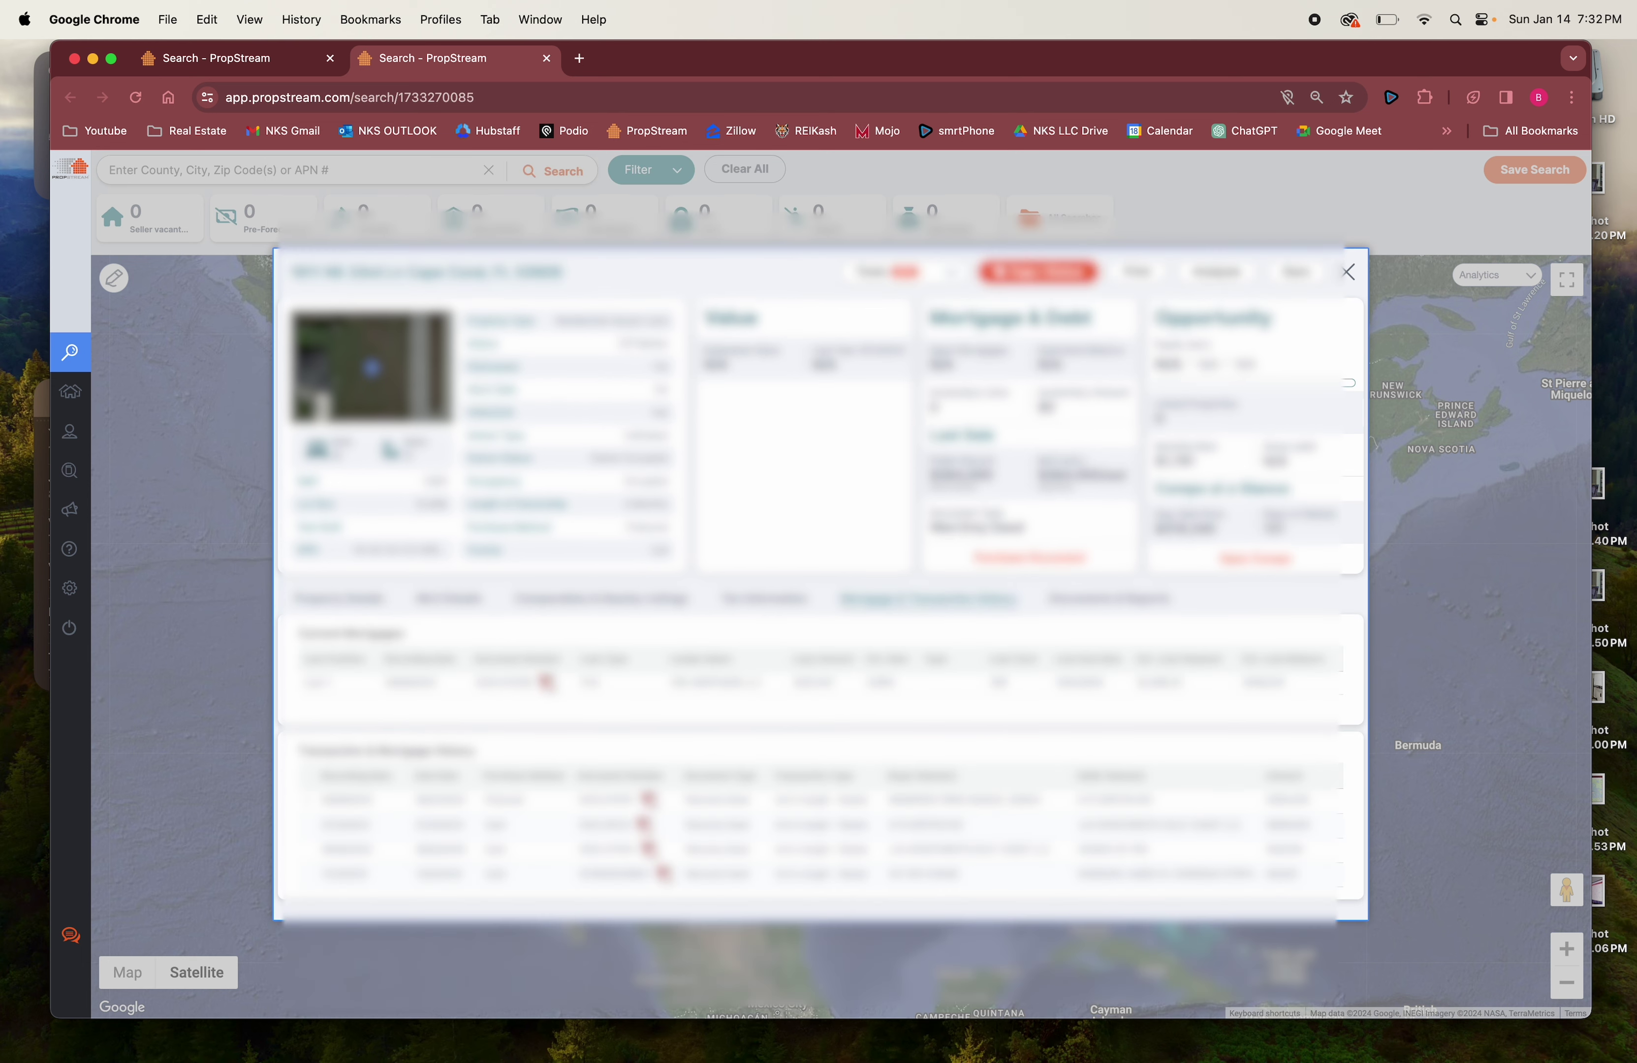
{"action": "left_click_drag", "start_coordinate": [1153, 801], "coordinate": [1081, 805]}
{"action": "left_click", "coordinate": [1081, 805]}
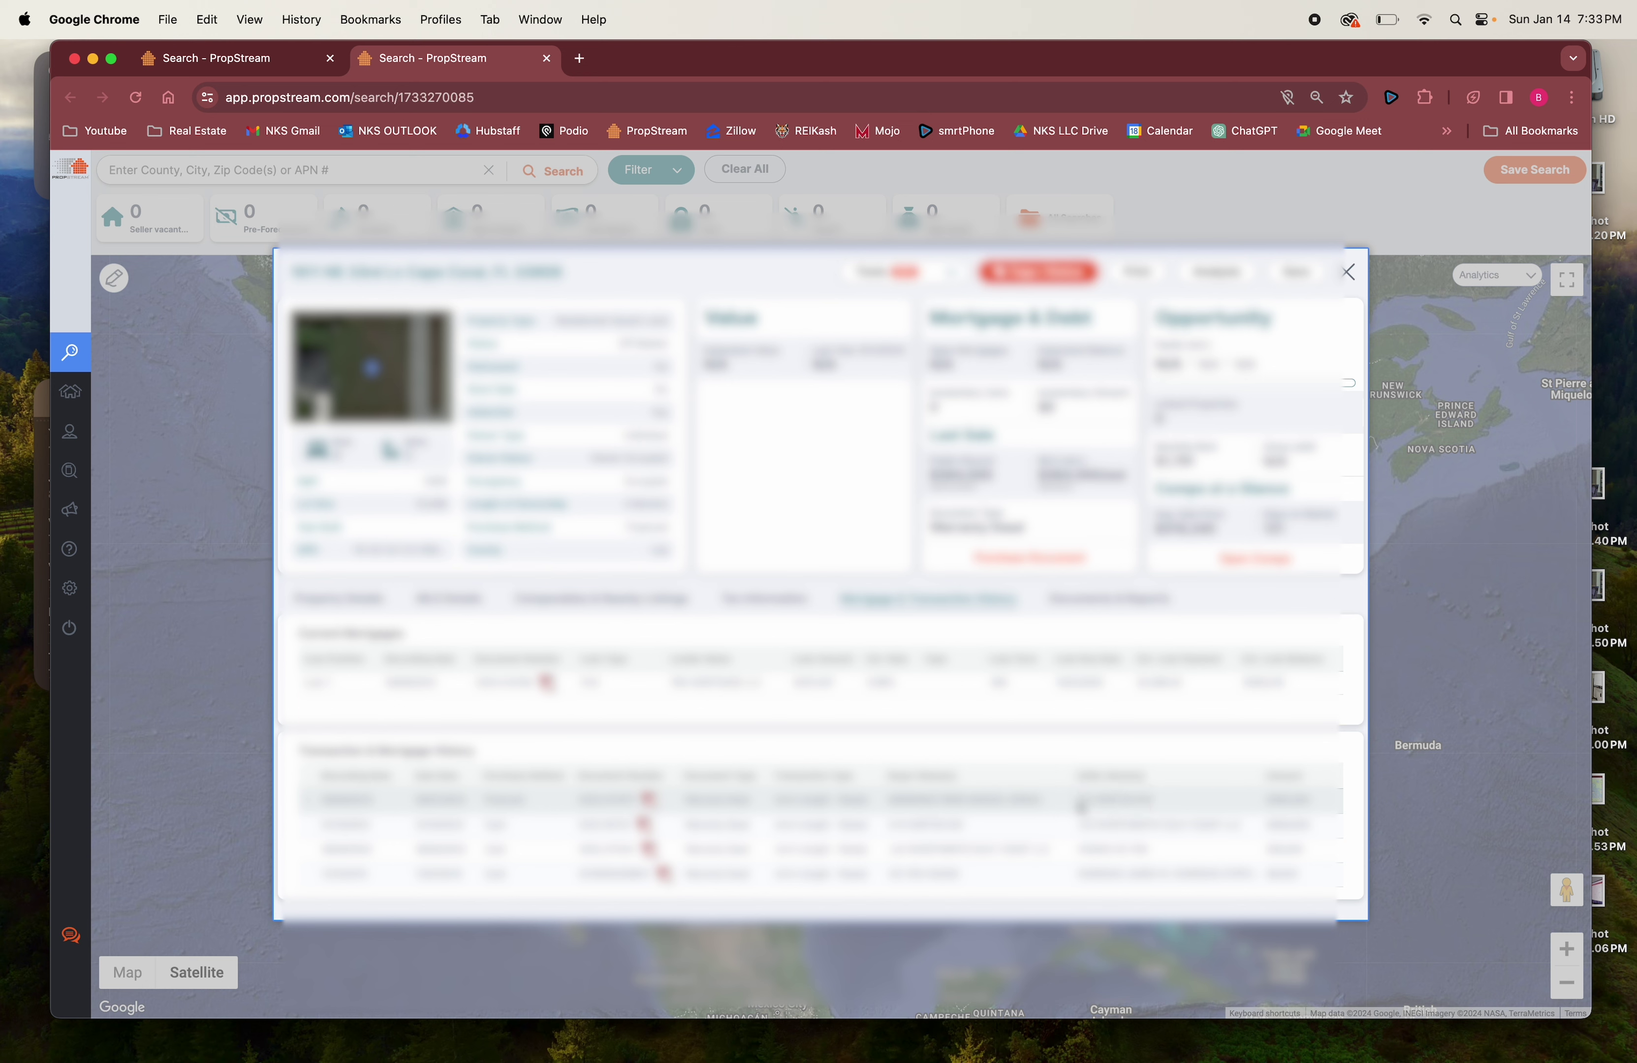
{"action": "left_click_drag", "start_coordinate": [1243, 836], "coordinate": [1103, 837]}
{"action": "left_click", "coordinate": [1104, 838]}
{"action": "left_click_drag", "start_coordinate": [1078, 828], "coordinate": [1126, 830]}
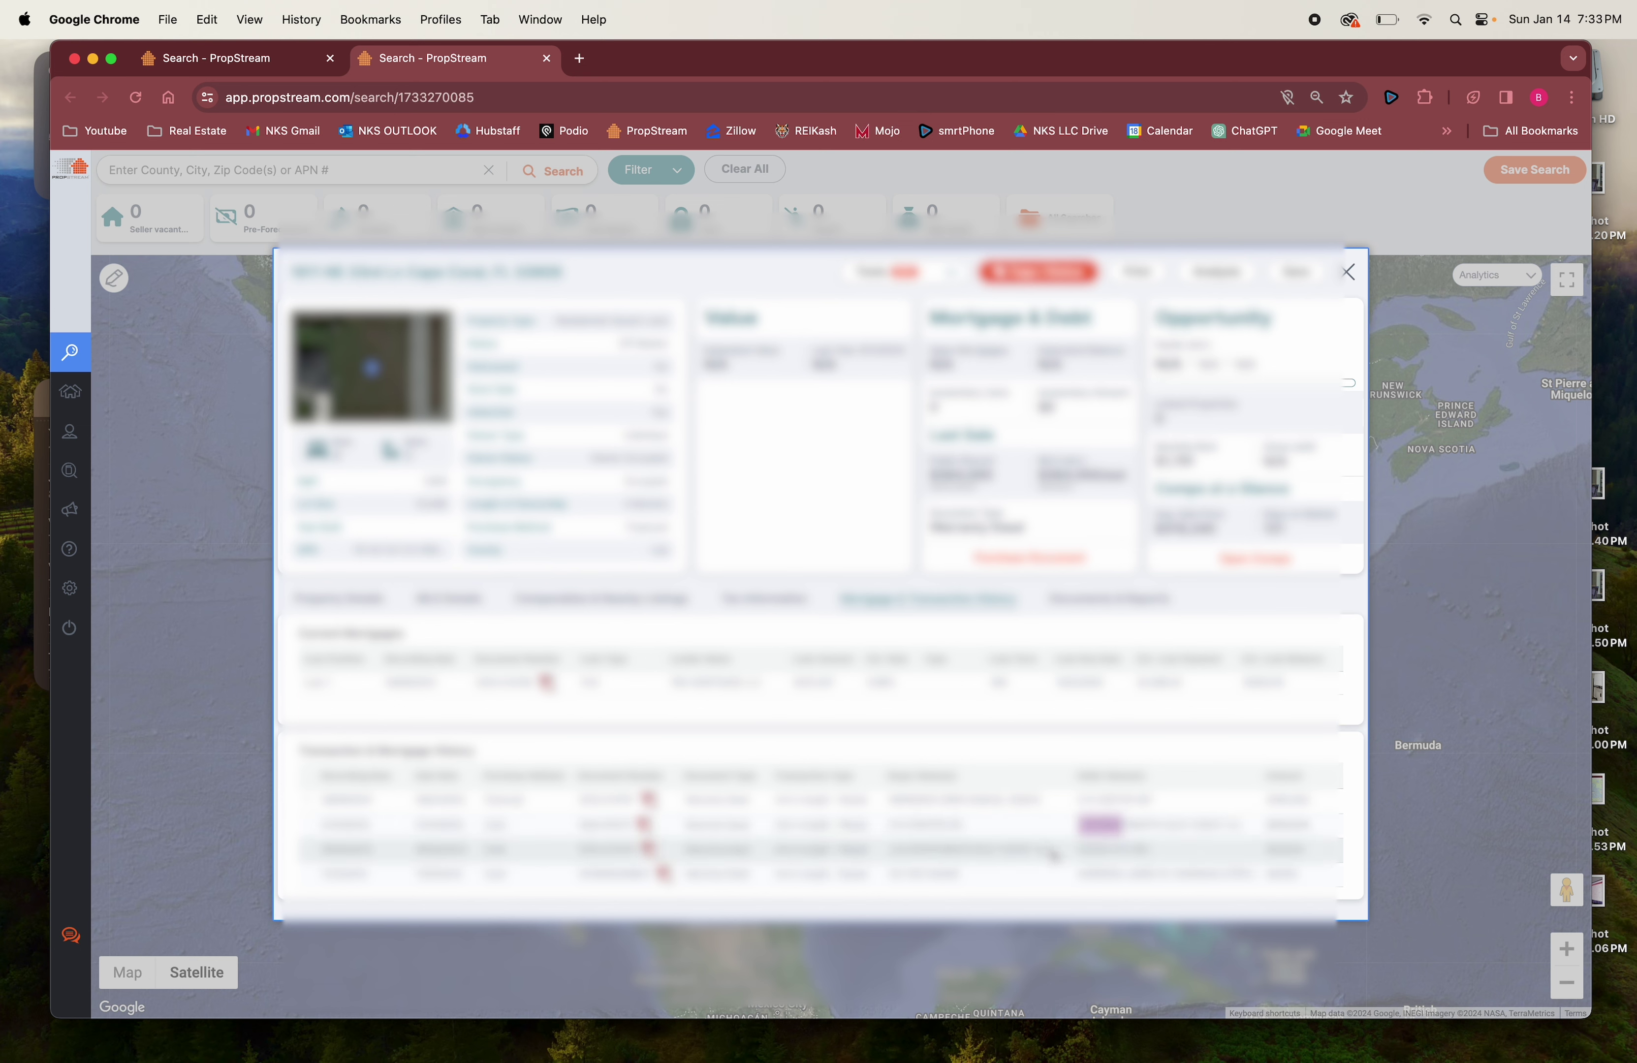
{"action": "left_click_drag", "start_coordinate": [1063, 856], "coordinate": [970, 829]}
{"action": "left_click", "coordinate": [925, 853]}
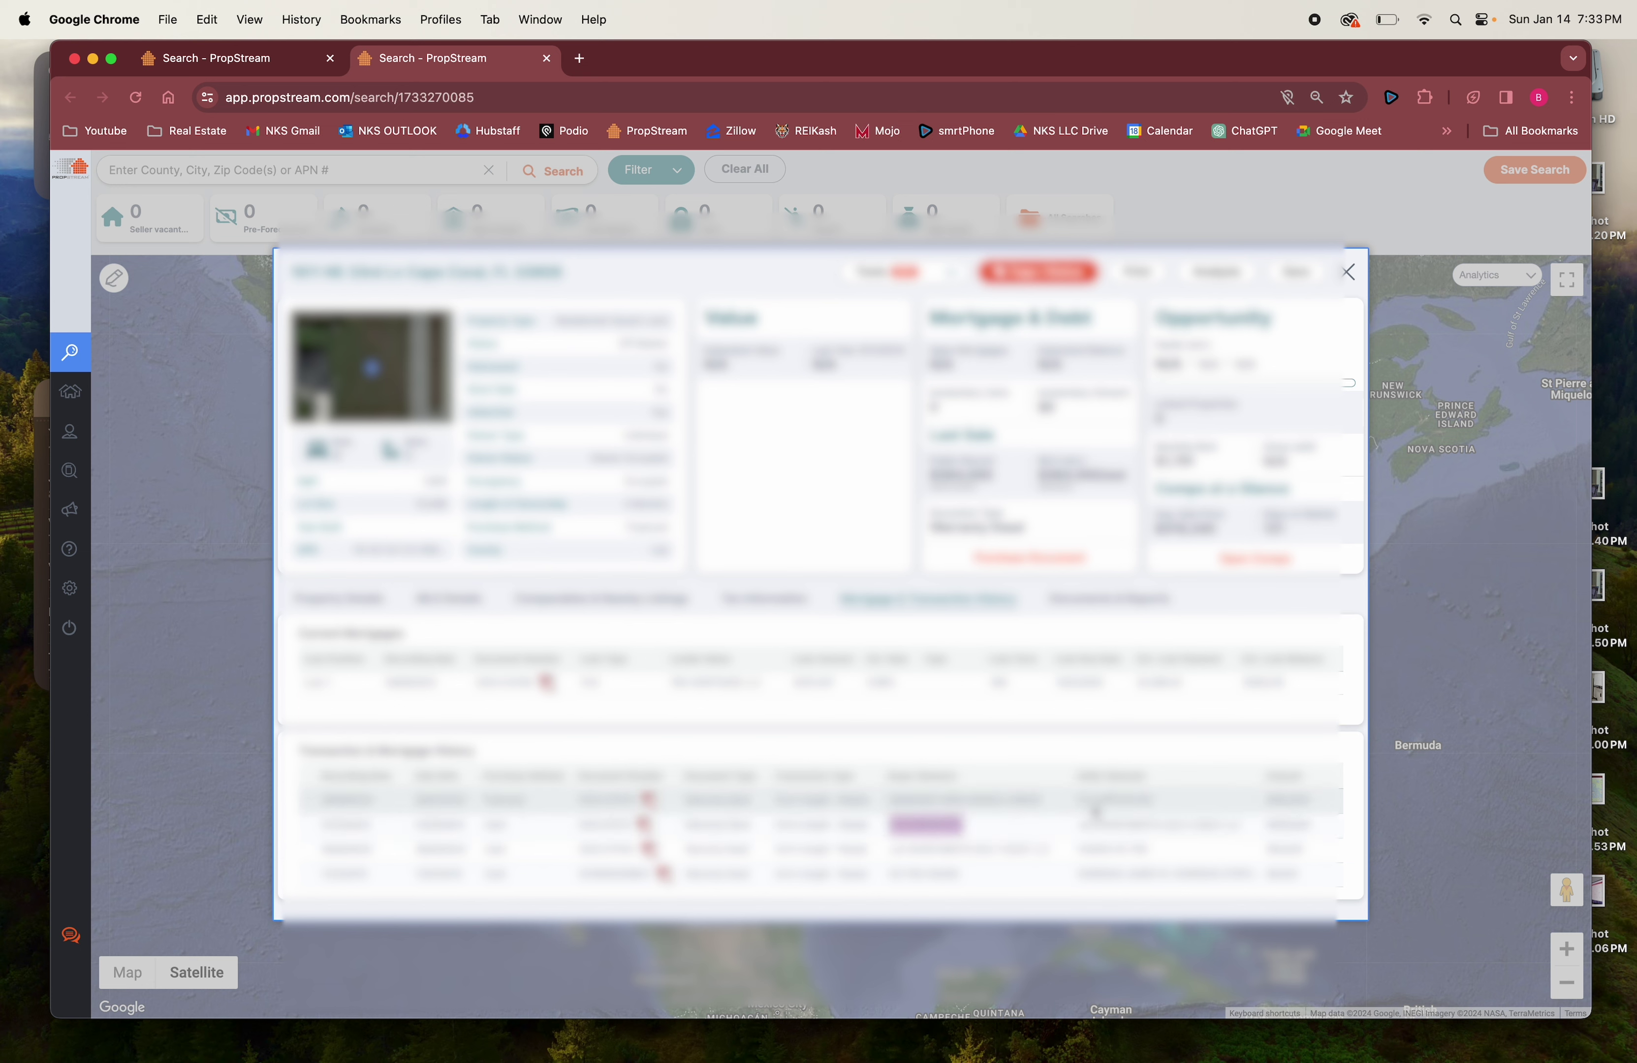
{"action": "triple_click", "coordinate": [1049, 802]}
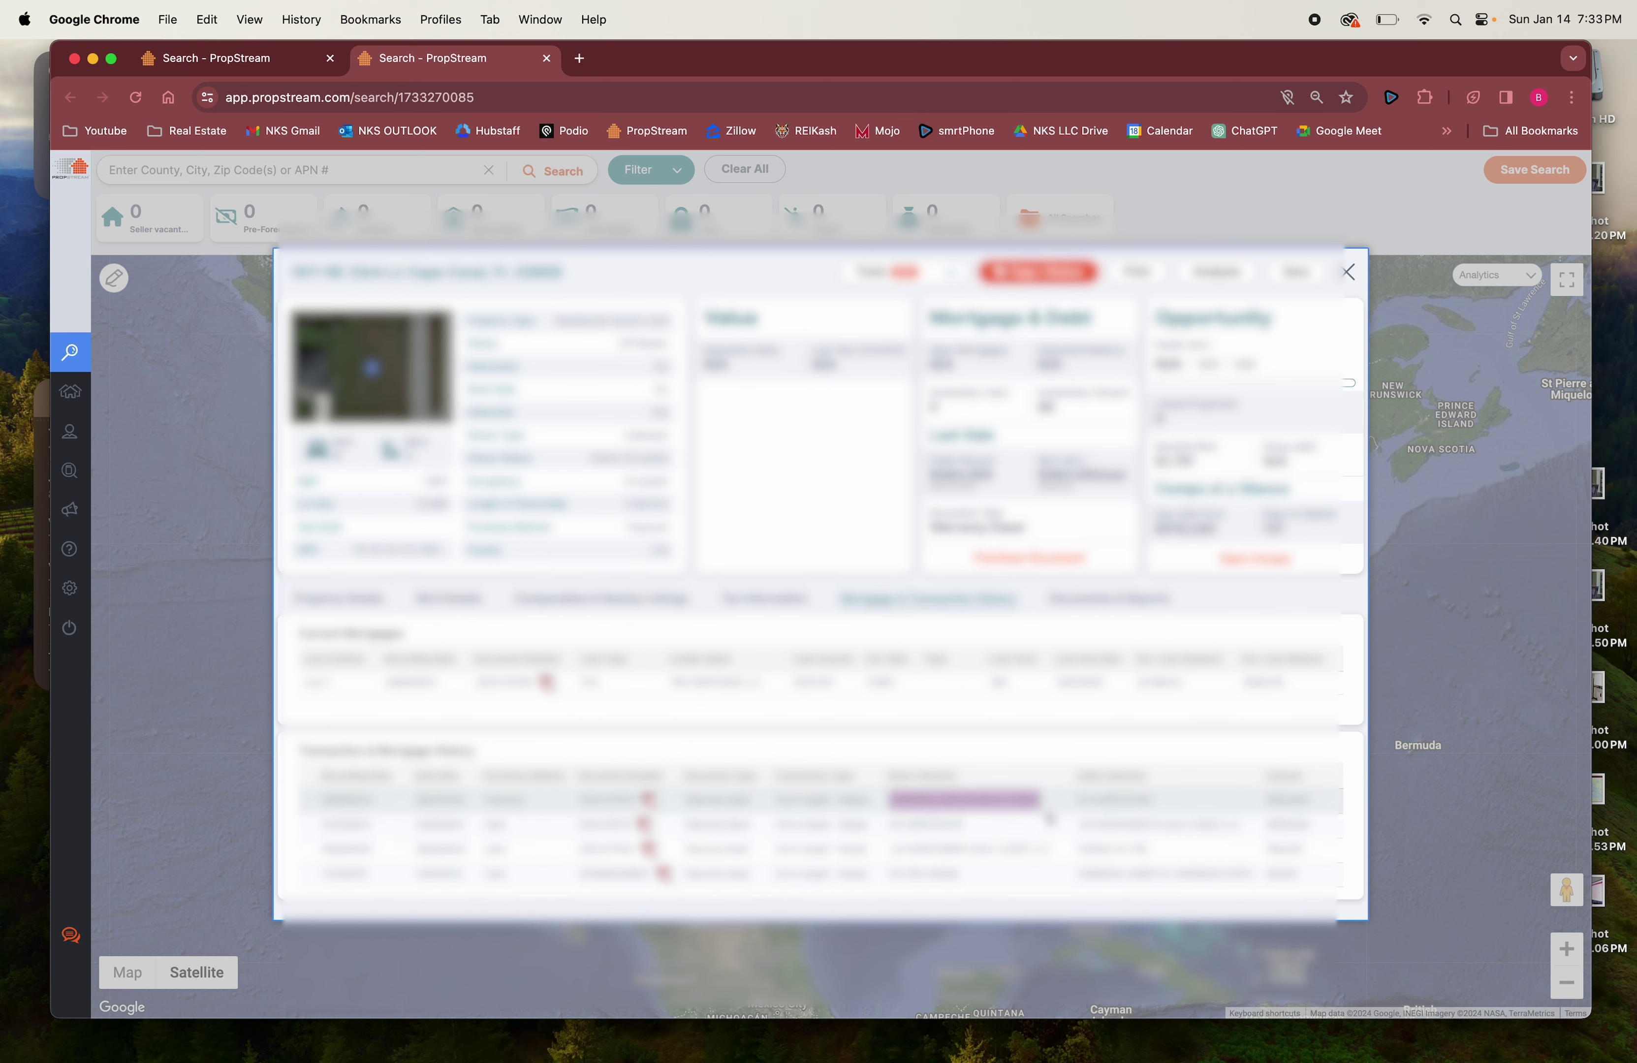
{"action": "left_click_drag", "start_coordinate": [890, 849], "coordinate": [987, 849]}
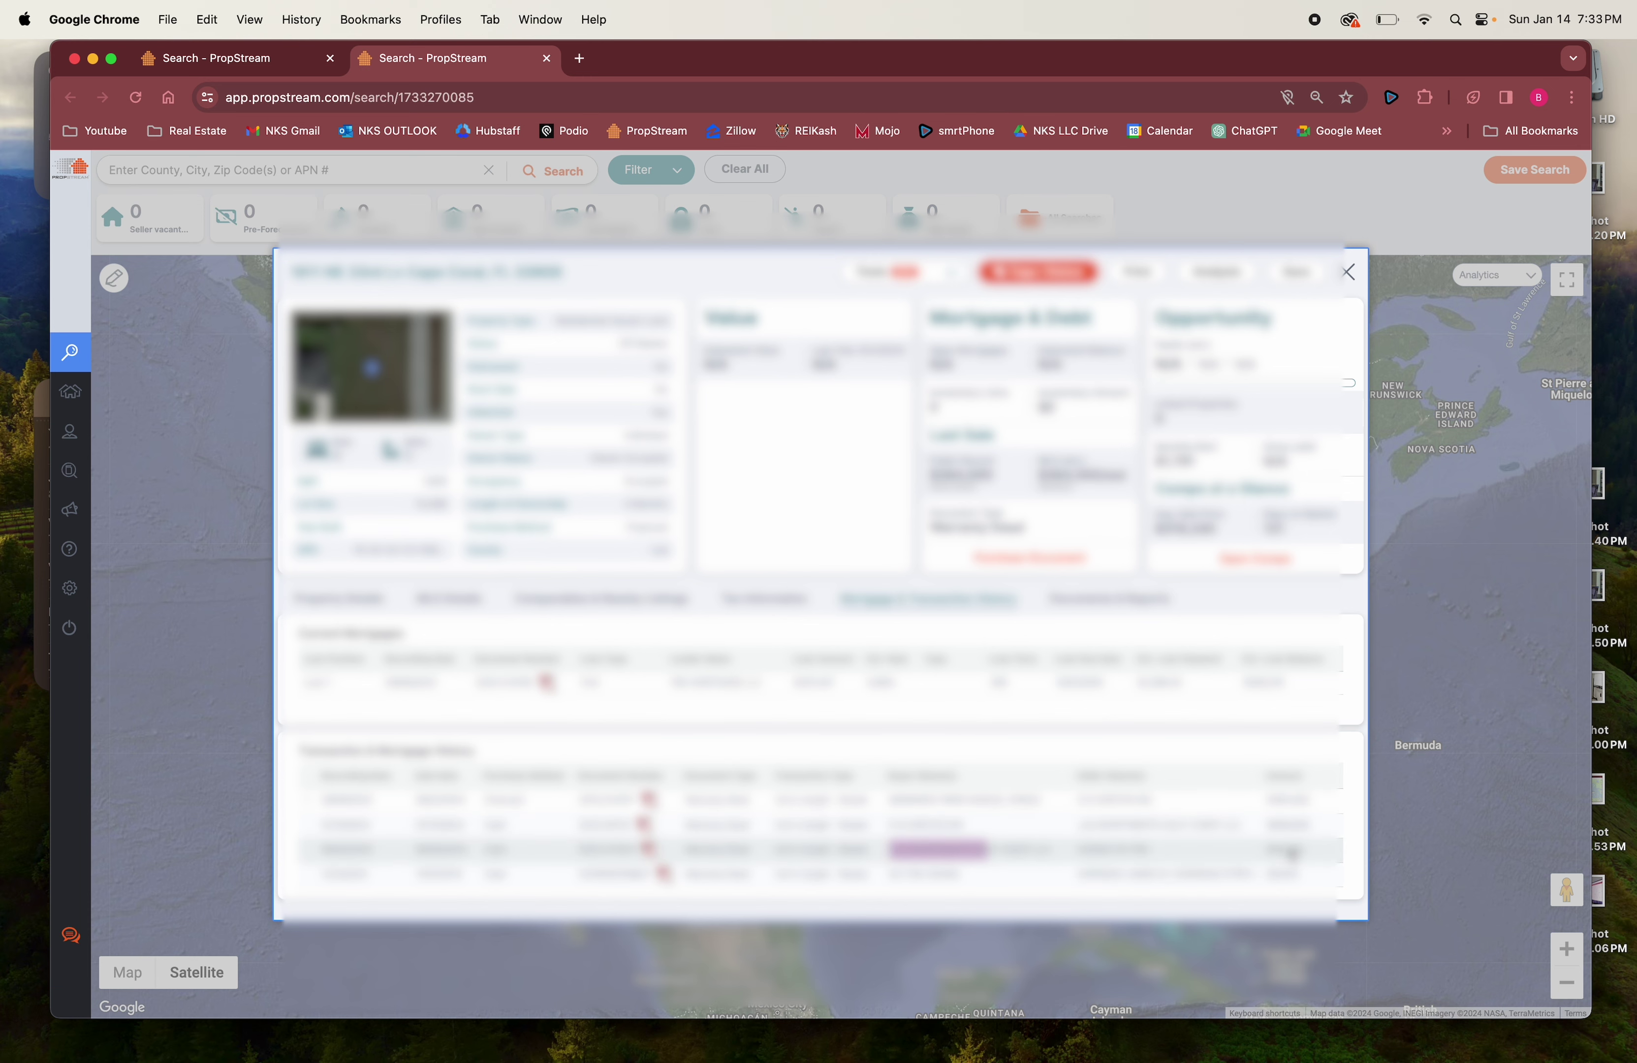
Step: View the lot's enlarged satellite image, then return to the comparables and expand the first comp
{"action": "left_click", "coordinate": [387, 356]}
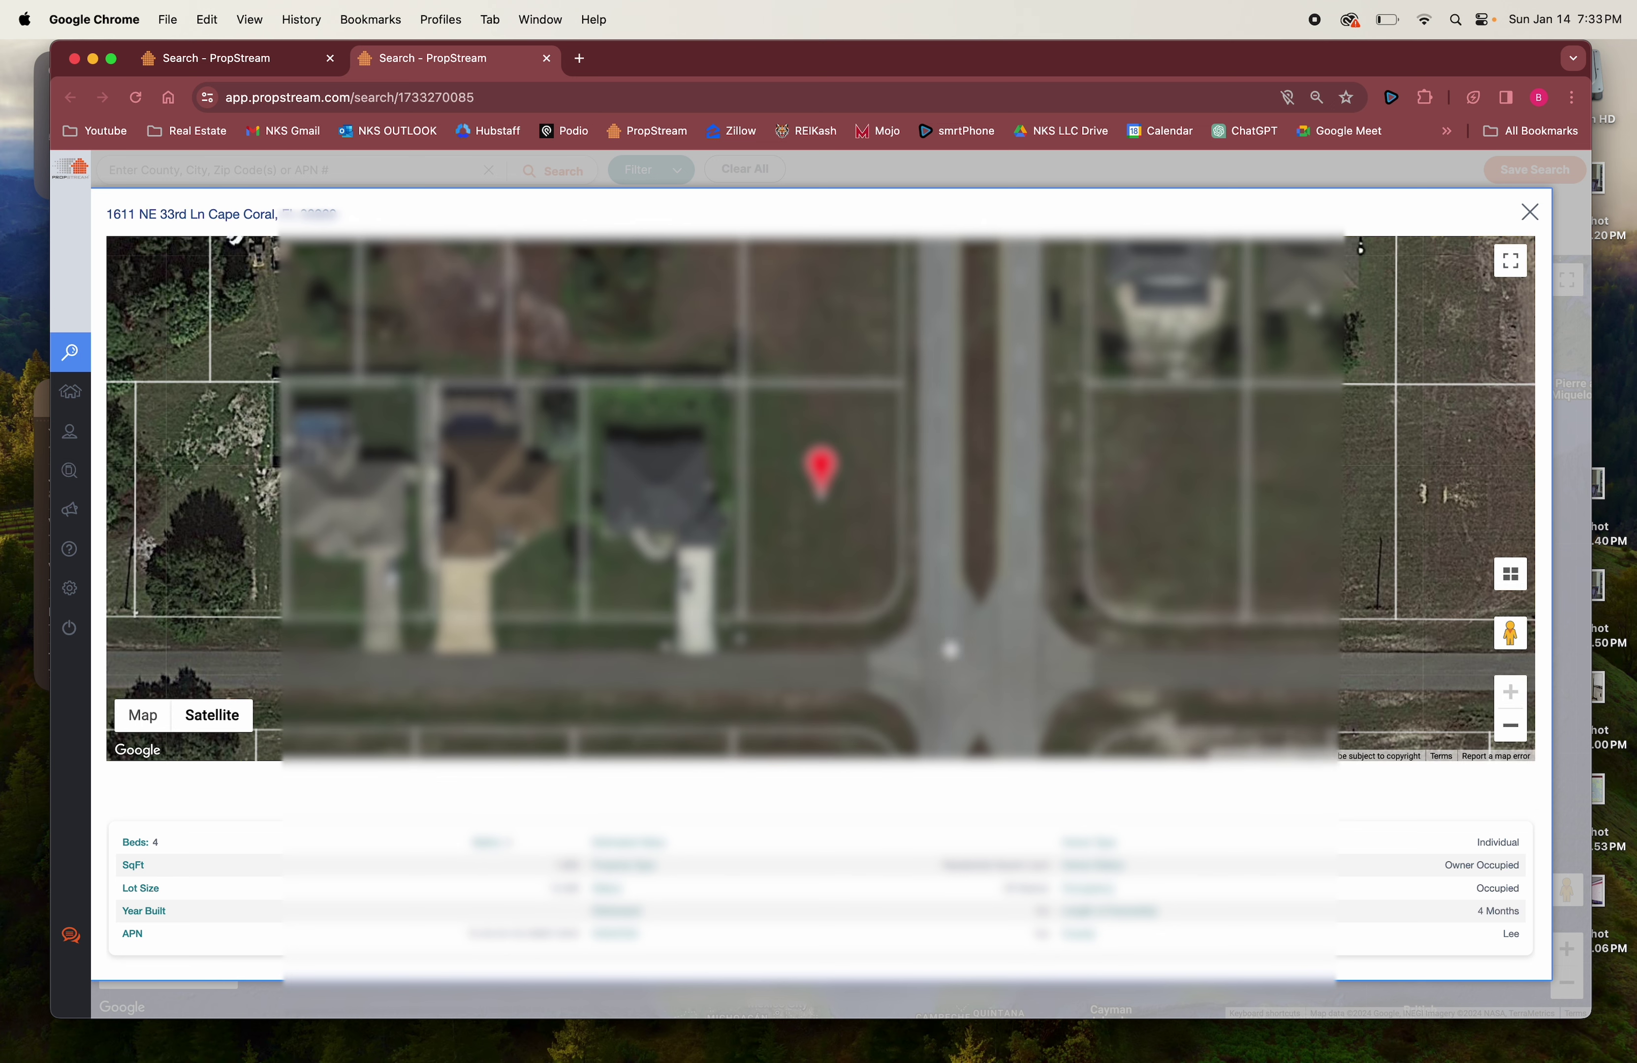
{"action": "left_click", "coordinate": [1530, 213]}
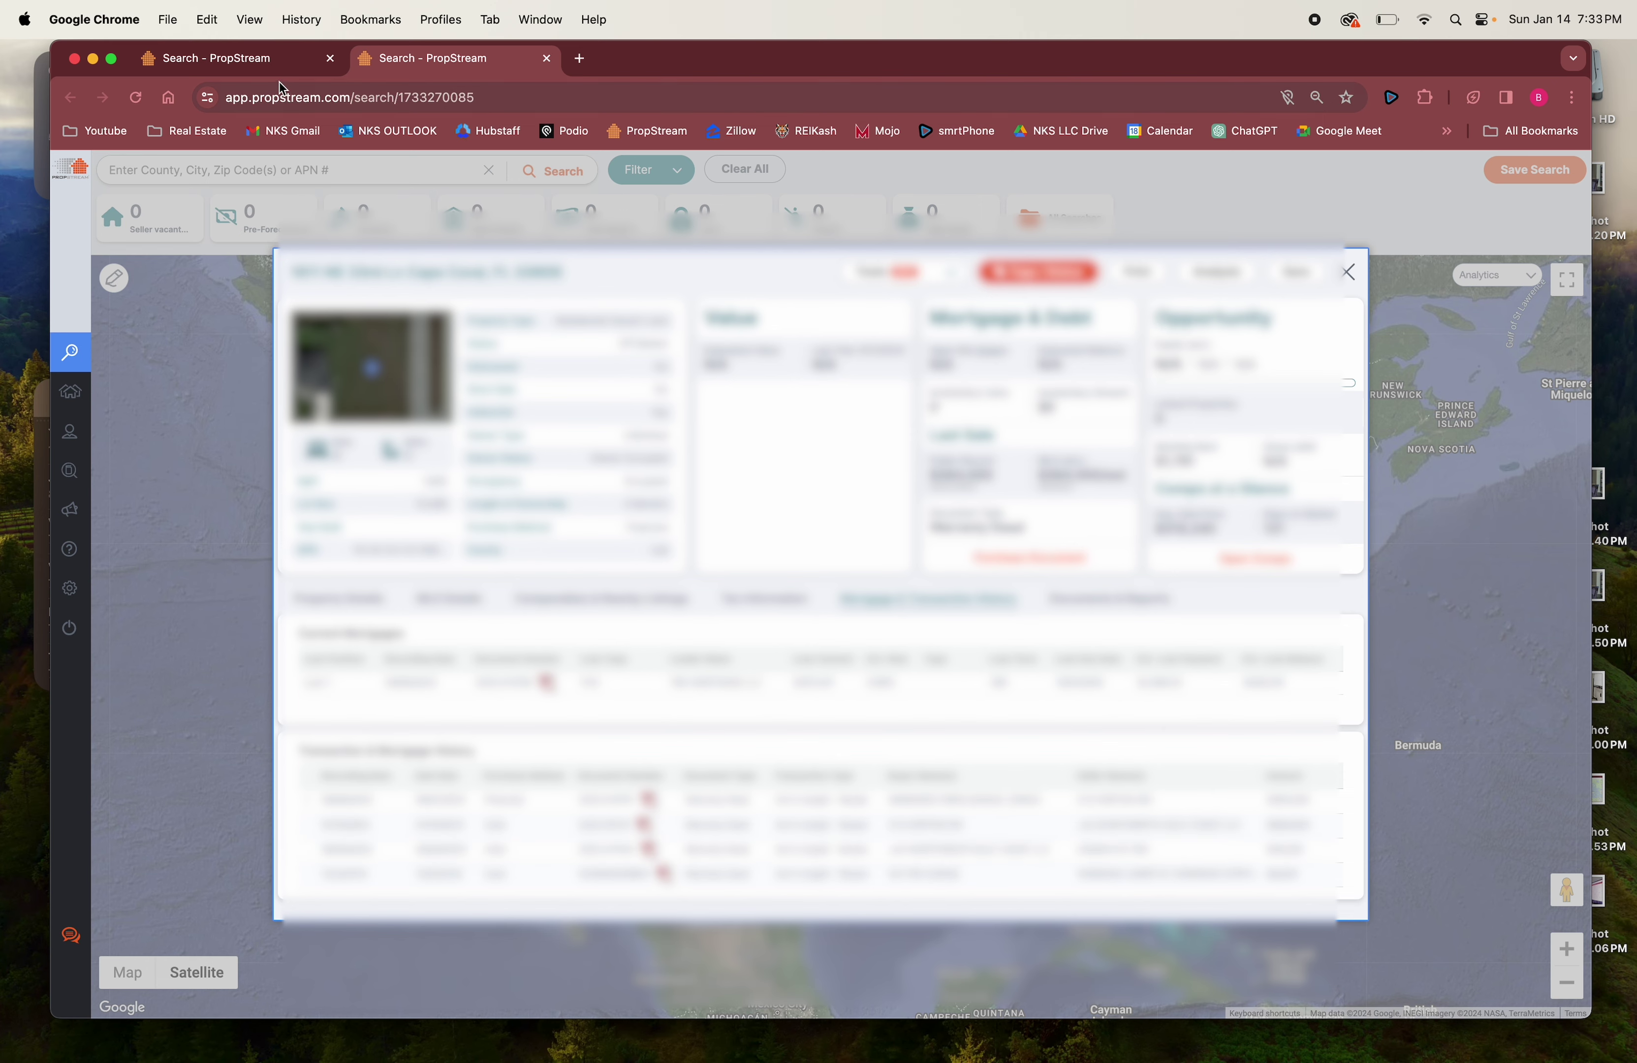
{"action": "key", "text": "super+1"}
{"action": "left_click", "coordinate": [1163, 493]}
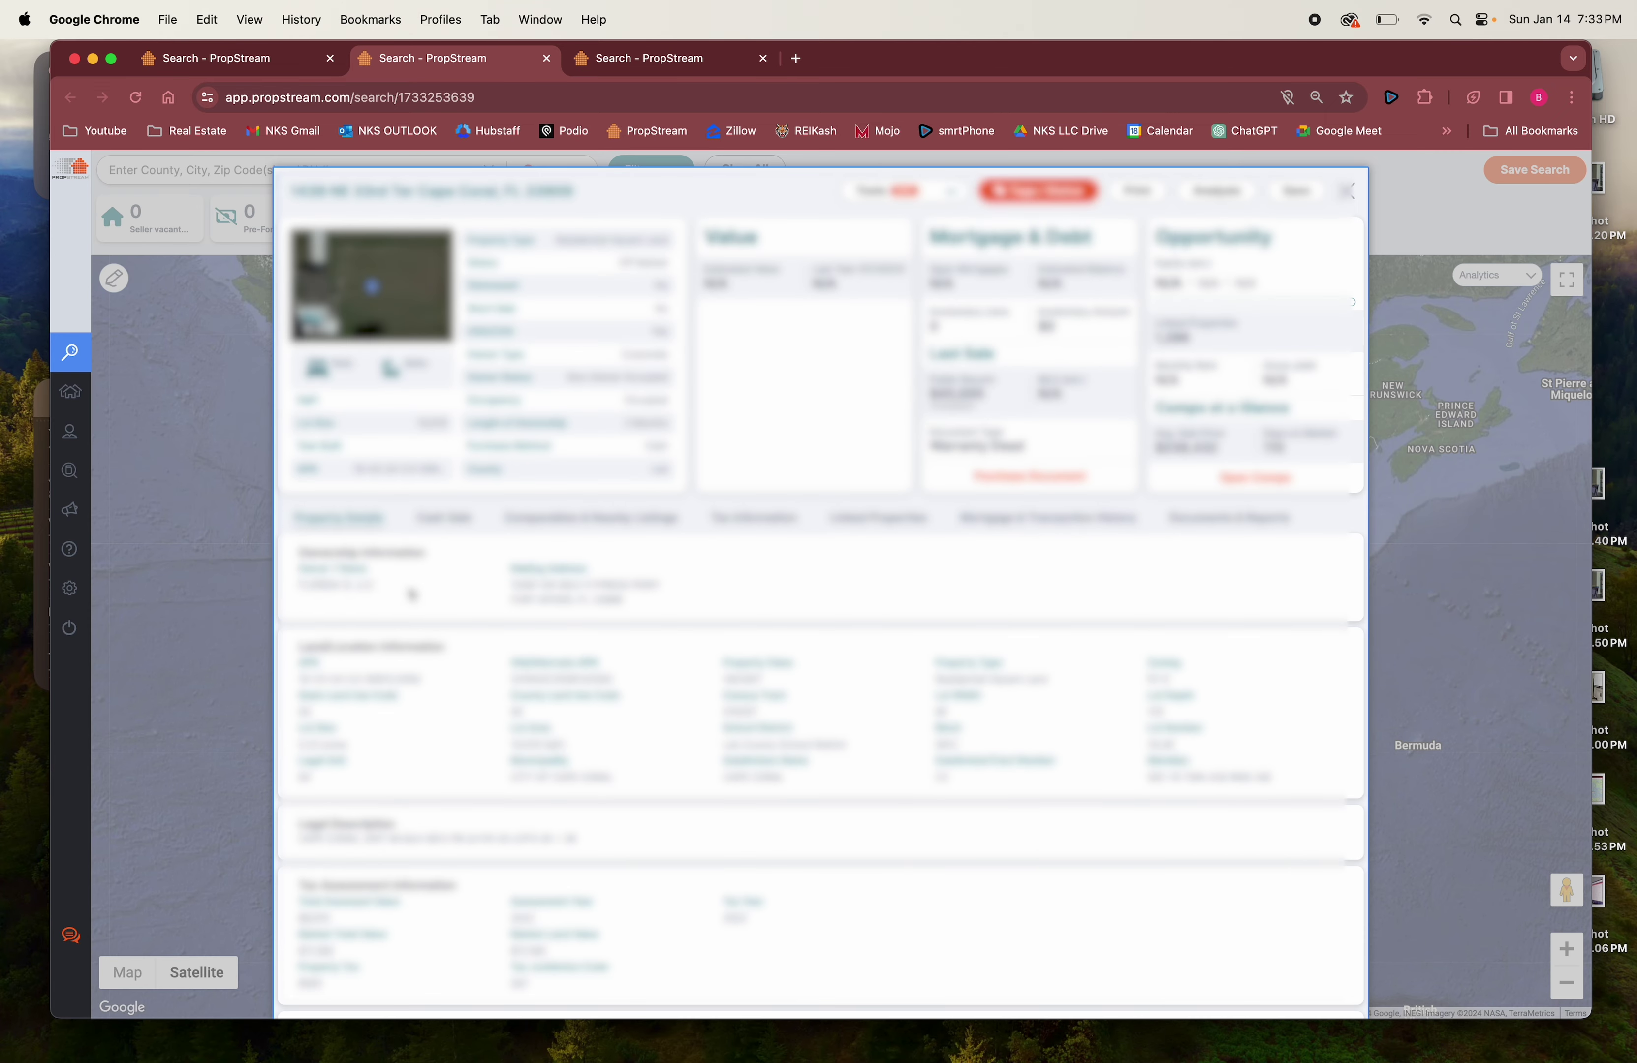
Step: Check the first comparable's 1296 linked properties and read its owner name
{"action": "left_click", "coordinate": [863, 526]}
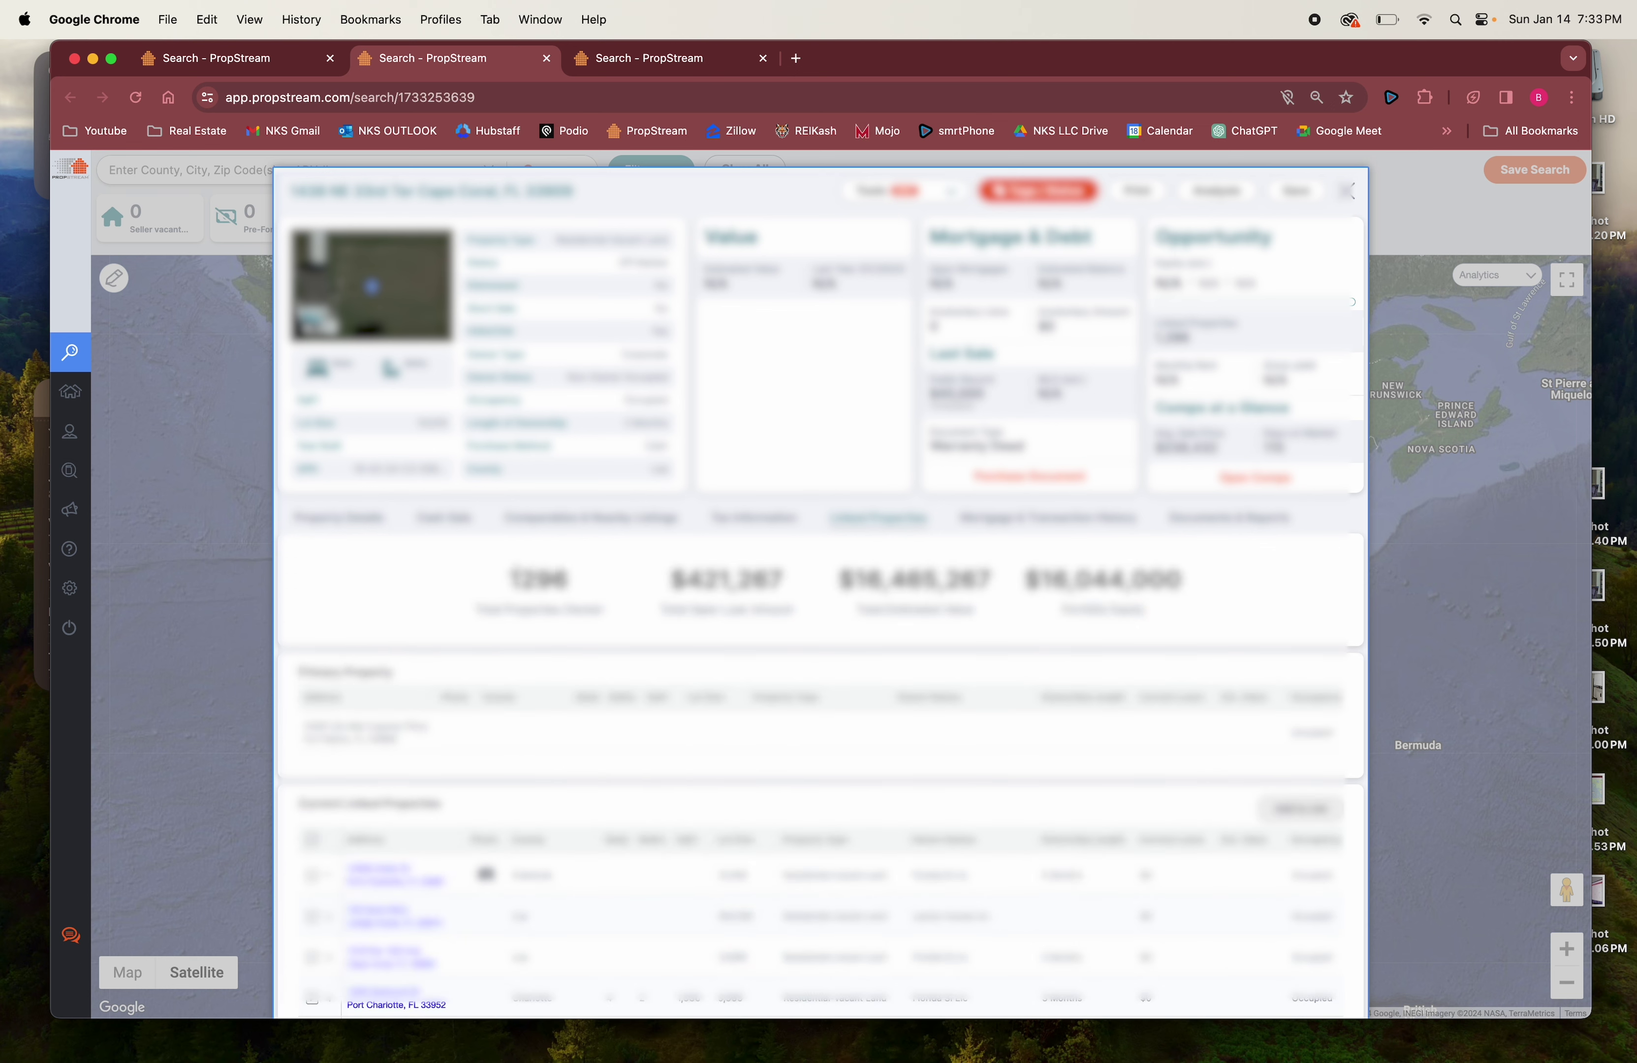
{"action": "double_click", "coordinate": [594, 588]}
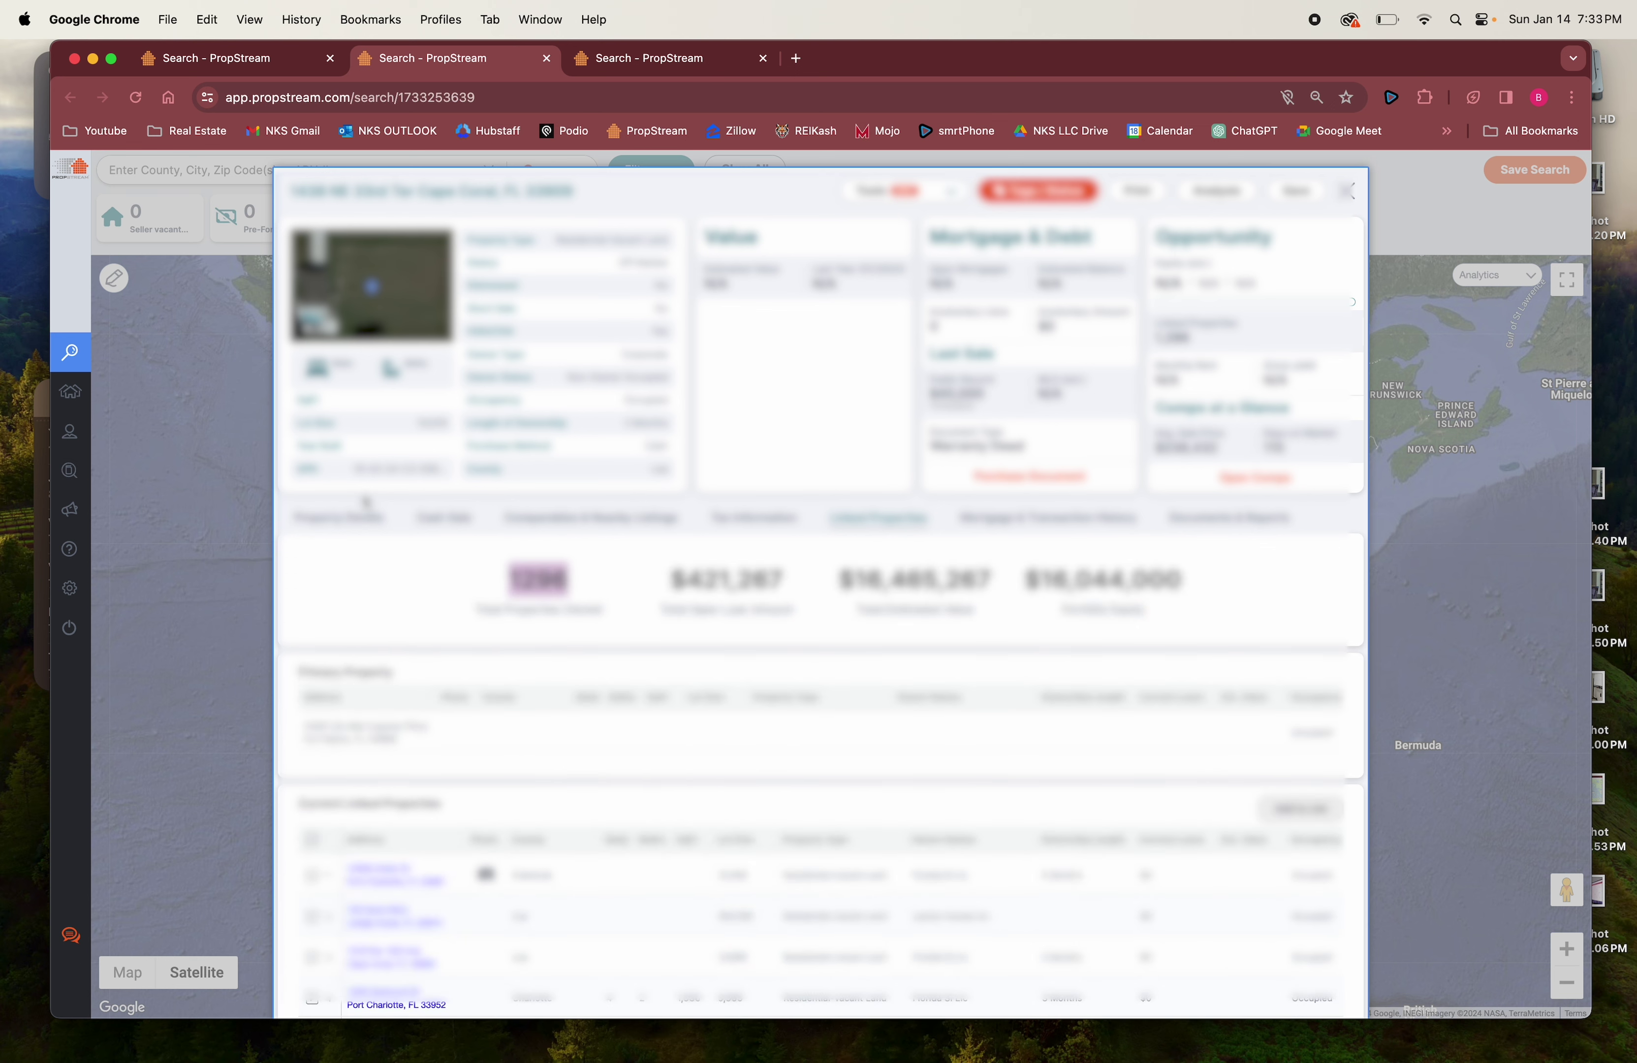
{"action": "left_click", "coordinate": [343, 519]}
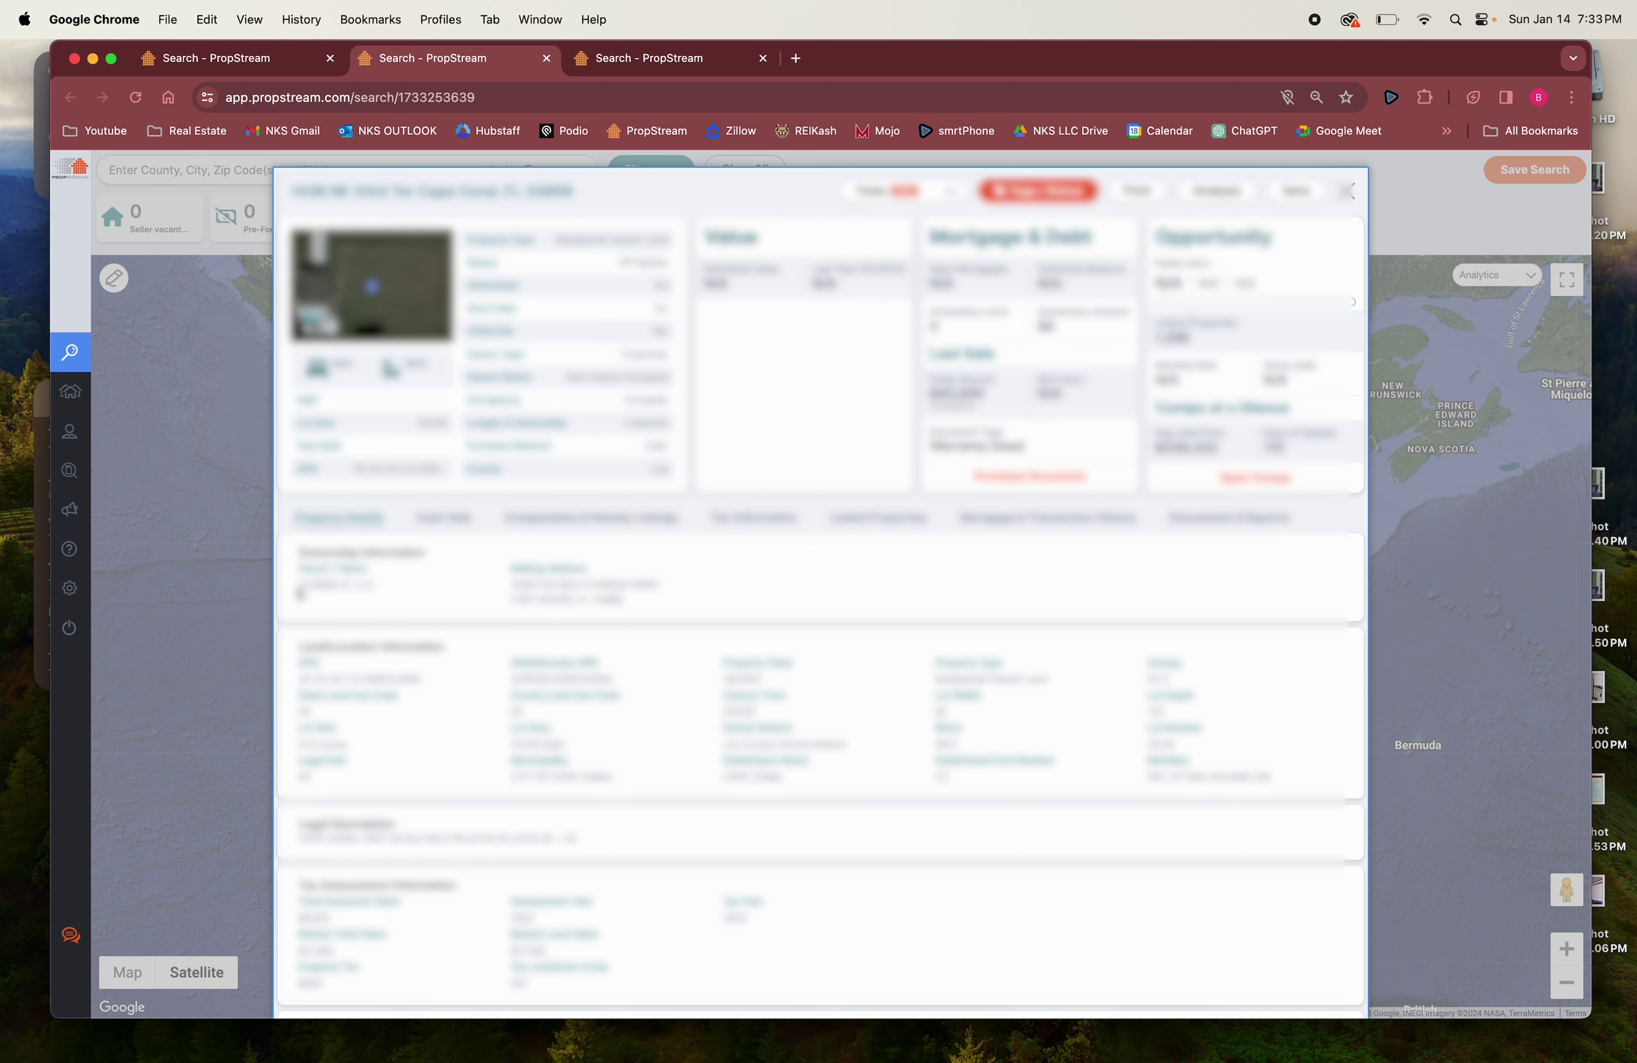
{"action": "left_click_drag", "start_coordinate": [298, 586], "coordinate": [351, 590]}
{"action": "left_click", "coordinate": [382, 588]}
{"action": "mouse_move", "coordinate": [299, 589]}
{"action": "left_mouse_down"}
{"action": "mouse_move", "coordinate": [414, 592]}
{"action": "mouse_move", "coordinate": [299, 588]}
{"action": "left_mouse_up"}
{"action": "double_click", "coordinate": [299, 589]}
{"action": "left_click", "coordinate": [300, 589]}
{"action": "double_click", "coordinate": [300, 589]}
{"action": "left_click", "coordinate": [300, 589]}
{"action": "triple_click", "coordinate": [337, 583]}
{"action": "left_click", "coordinate": [416, 598]}
Step: Review its transaction history, then open the second comparable's full details
{"action": "left_click", "coordinate": [1014, 519]}
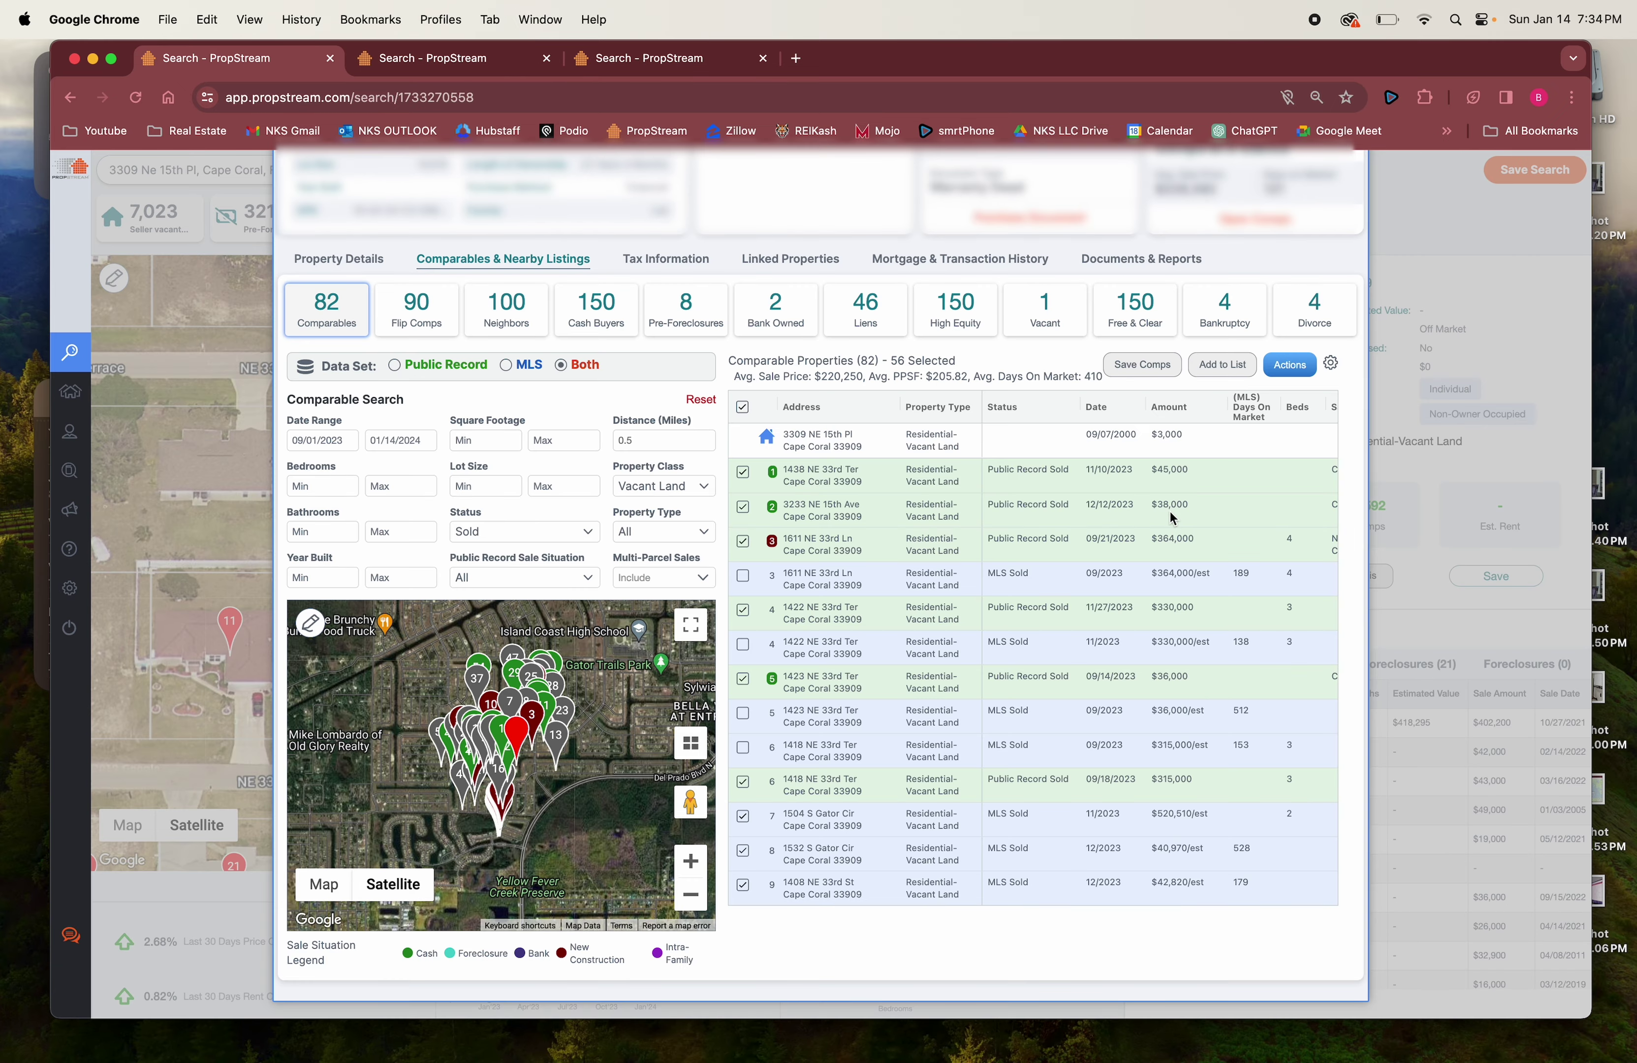
{"action": "left_click", "coordinate": [1171, 512]}
{"action": "left_click", "coordinate": [1045, 549]}
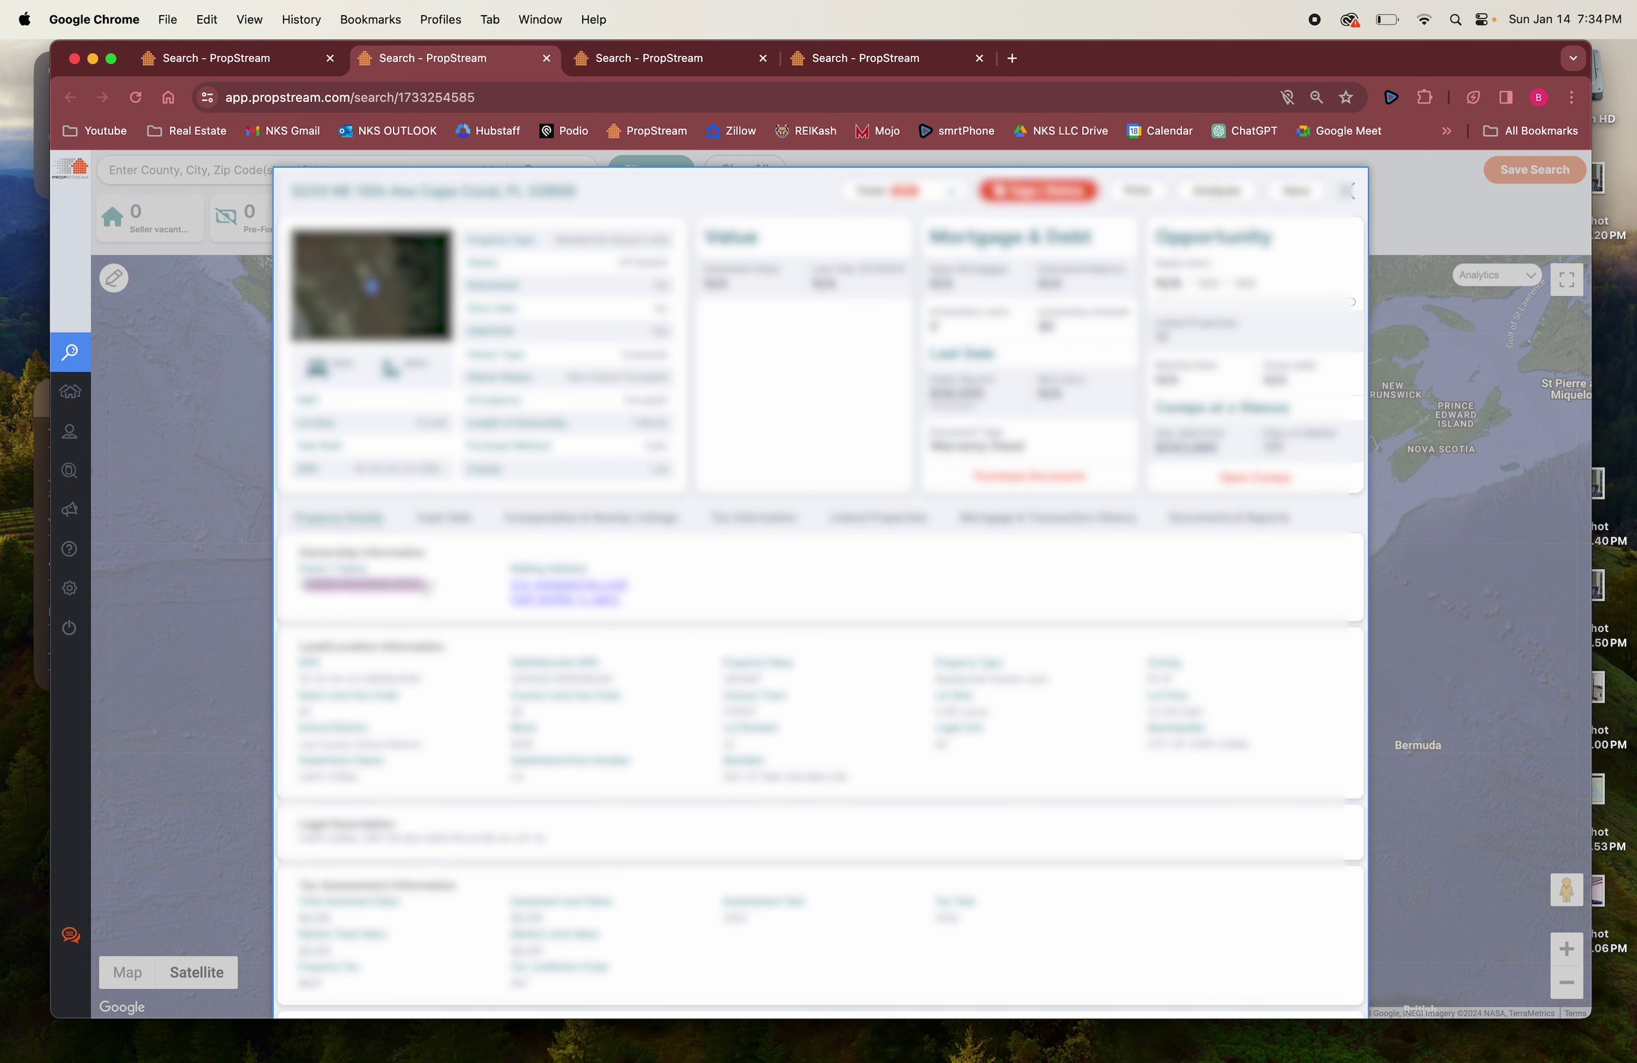
Step: Check the second comp's 17 linked properties and sale history, then return to the first tab
{"action": "left_click", "coordinate": [893, 521]}
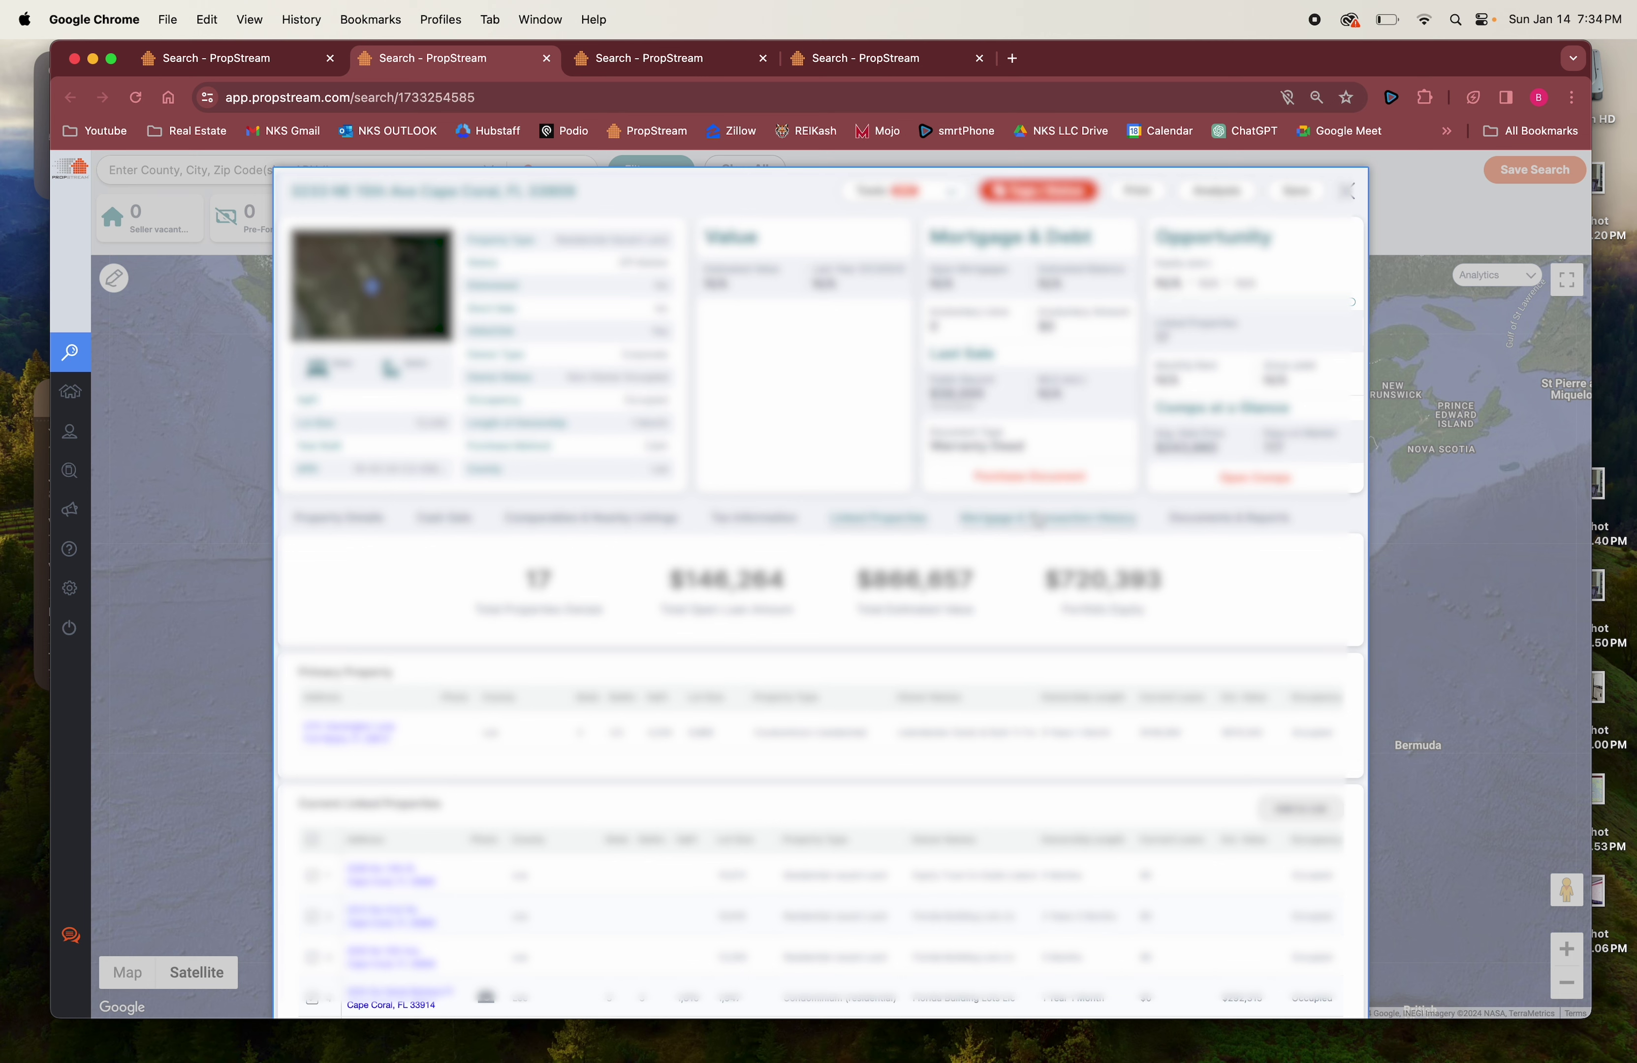
{"action": "left_click", "coordinate": [1039, 518]}
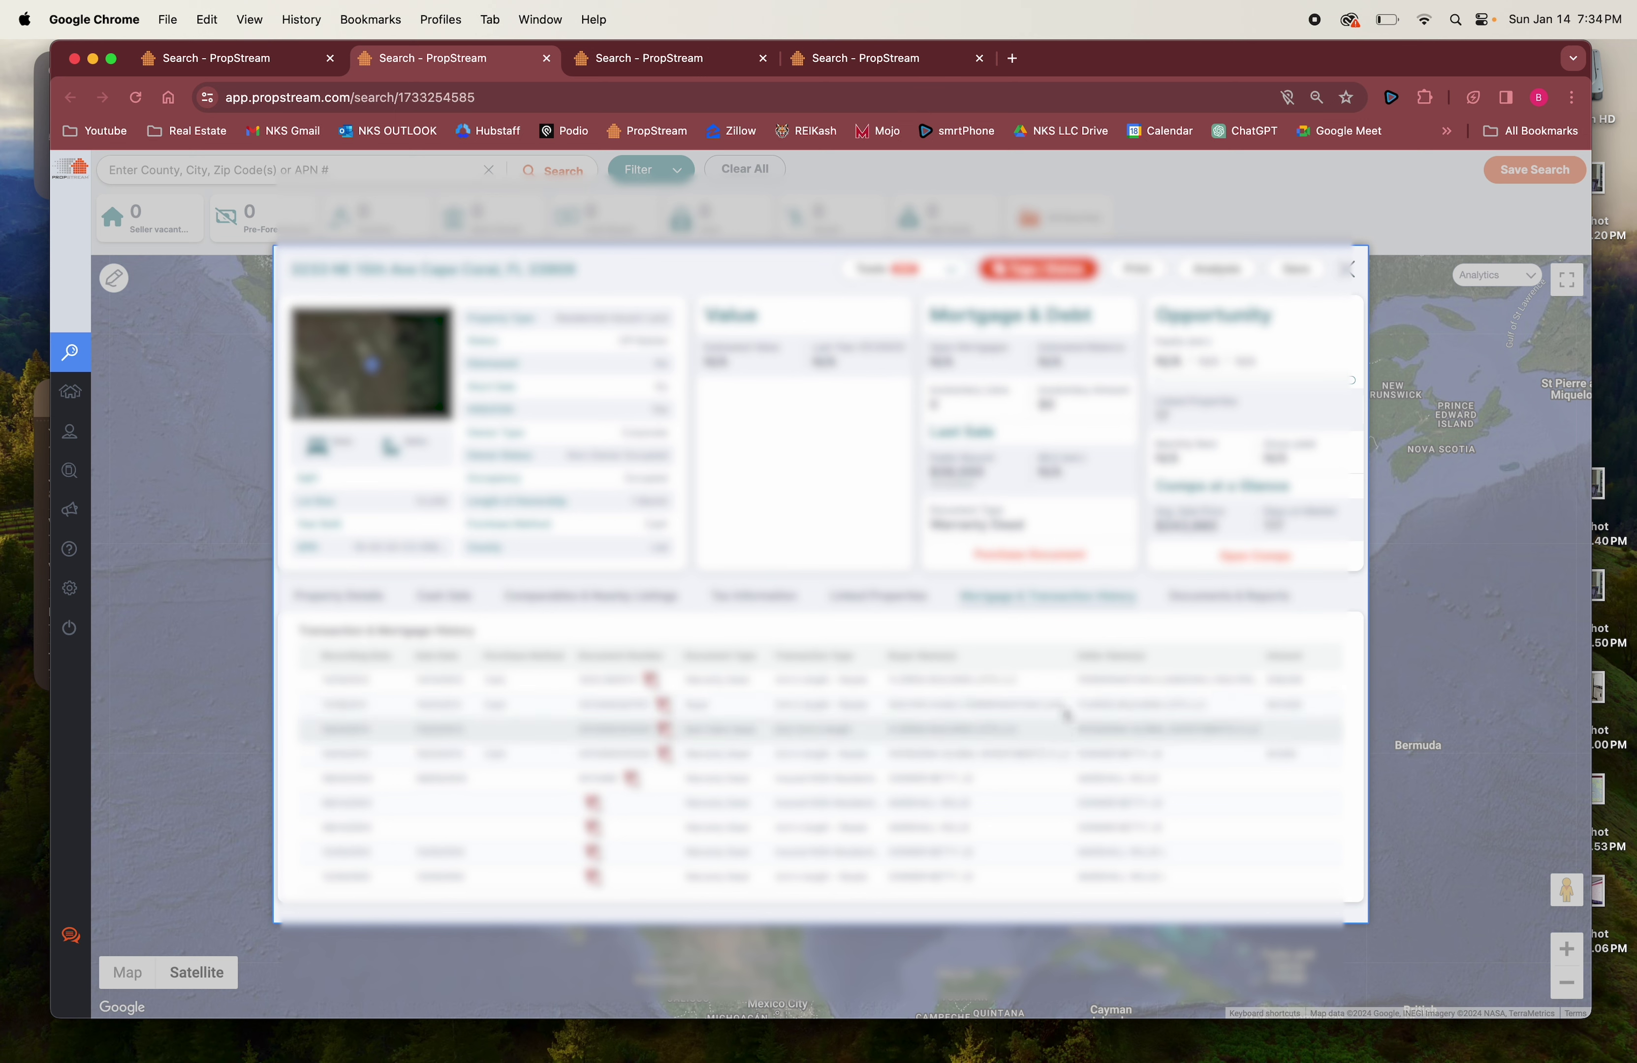
{"action": "left_click", "coordinate": [249, 58]}
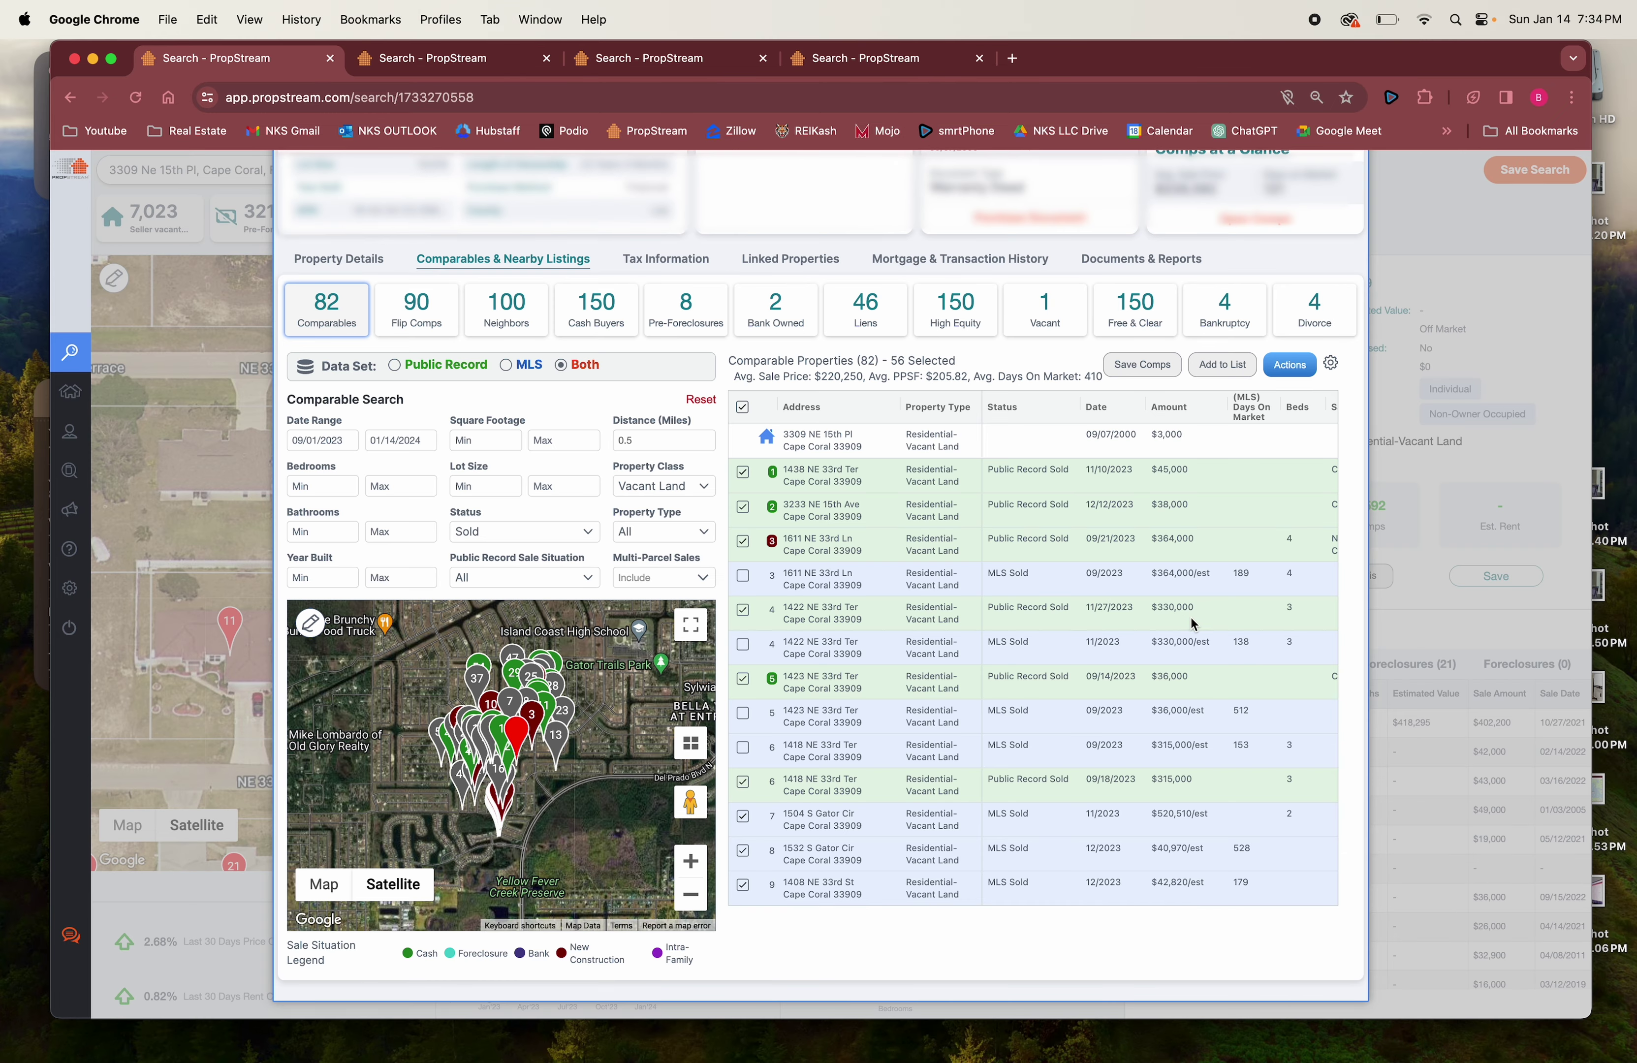
Step: Open another comparable's details and transaction history, then go back to the comps list
{"action": "scroll", "coordinate": [1199, 644], "scroll_direction": "down", "scroll_amount": 3}
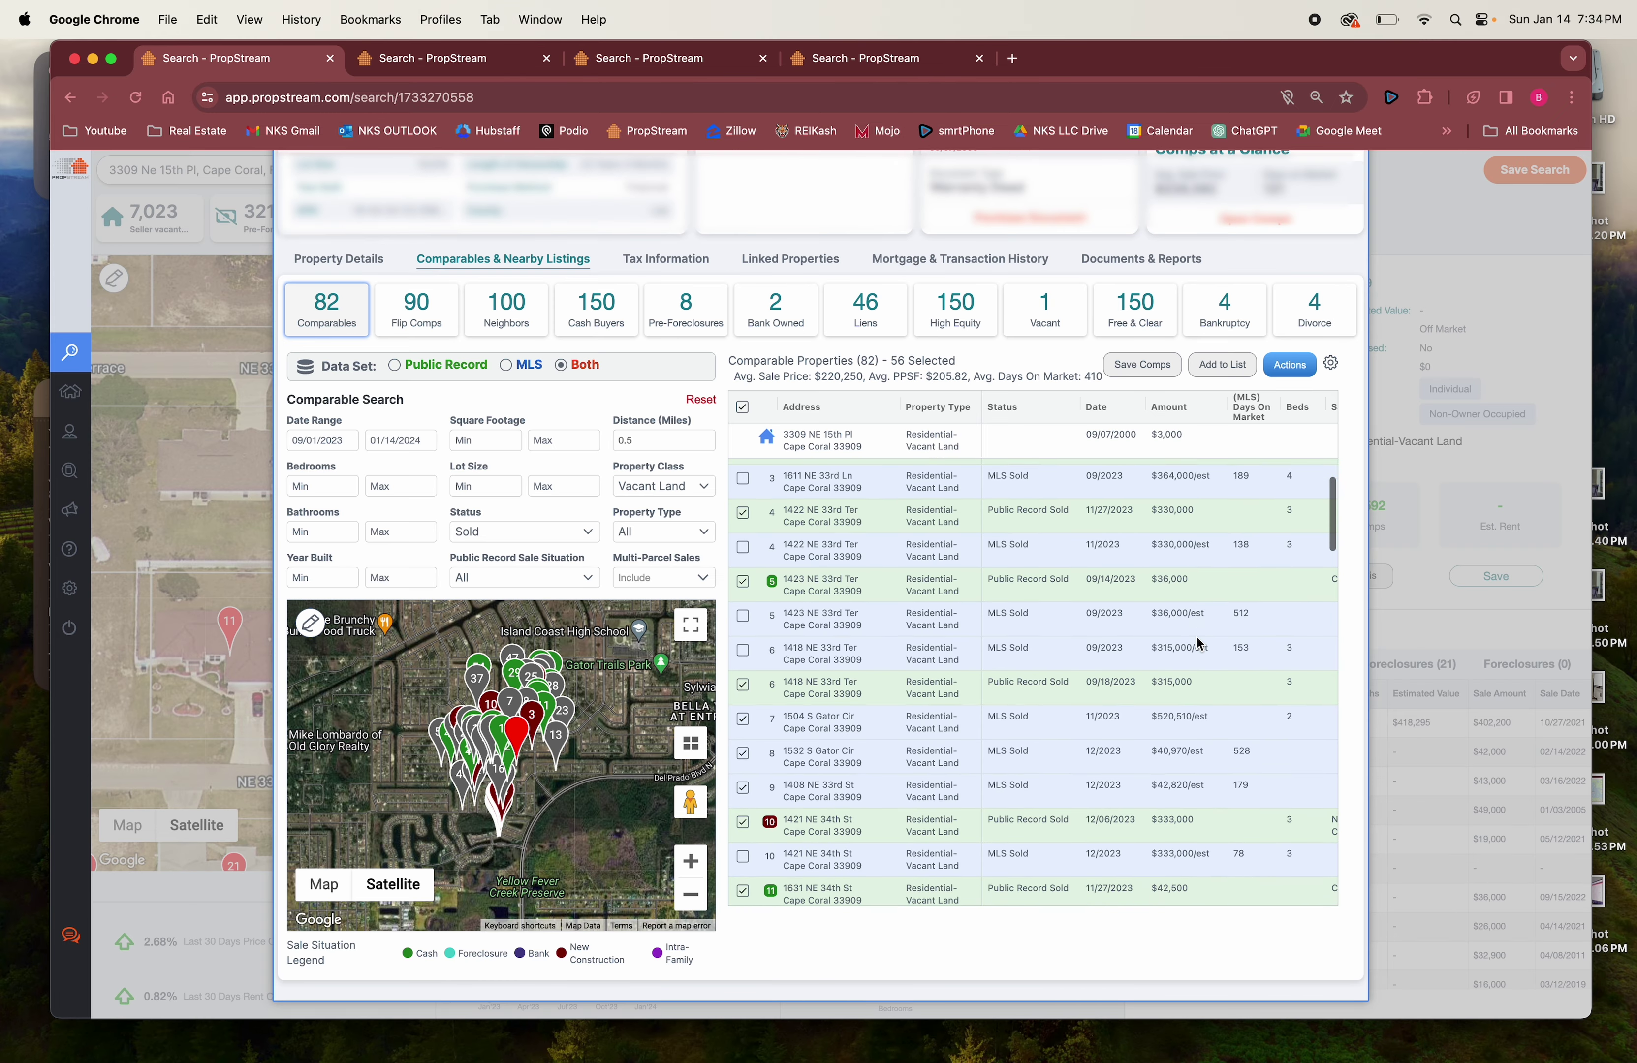
{"action": "left_click", "coordinate": [1063, 628]}
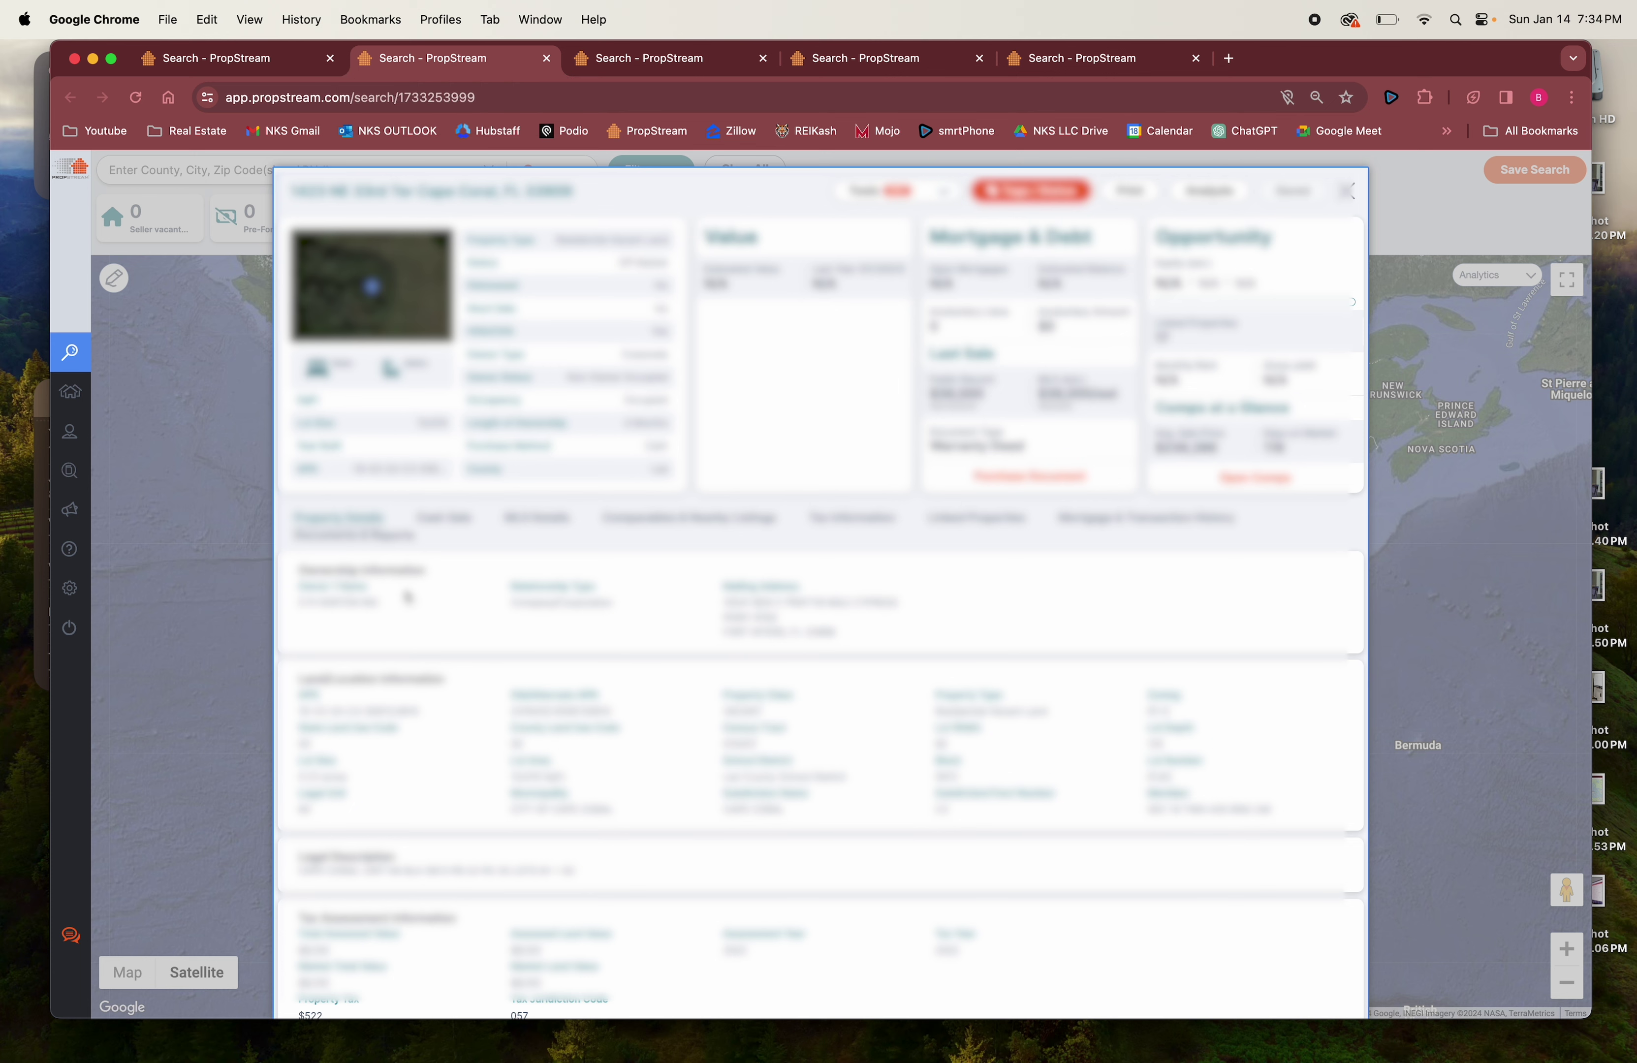
{"action": "left_click", "coordinate": [1123, 521]}
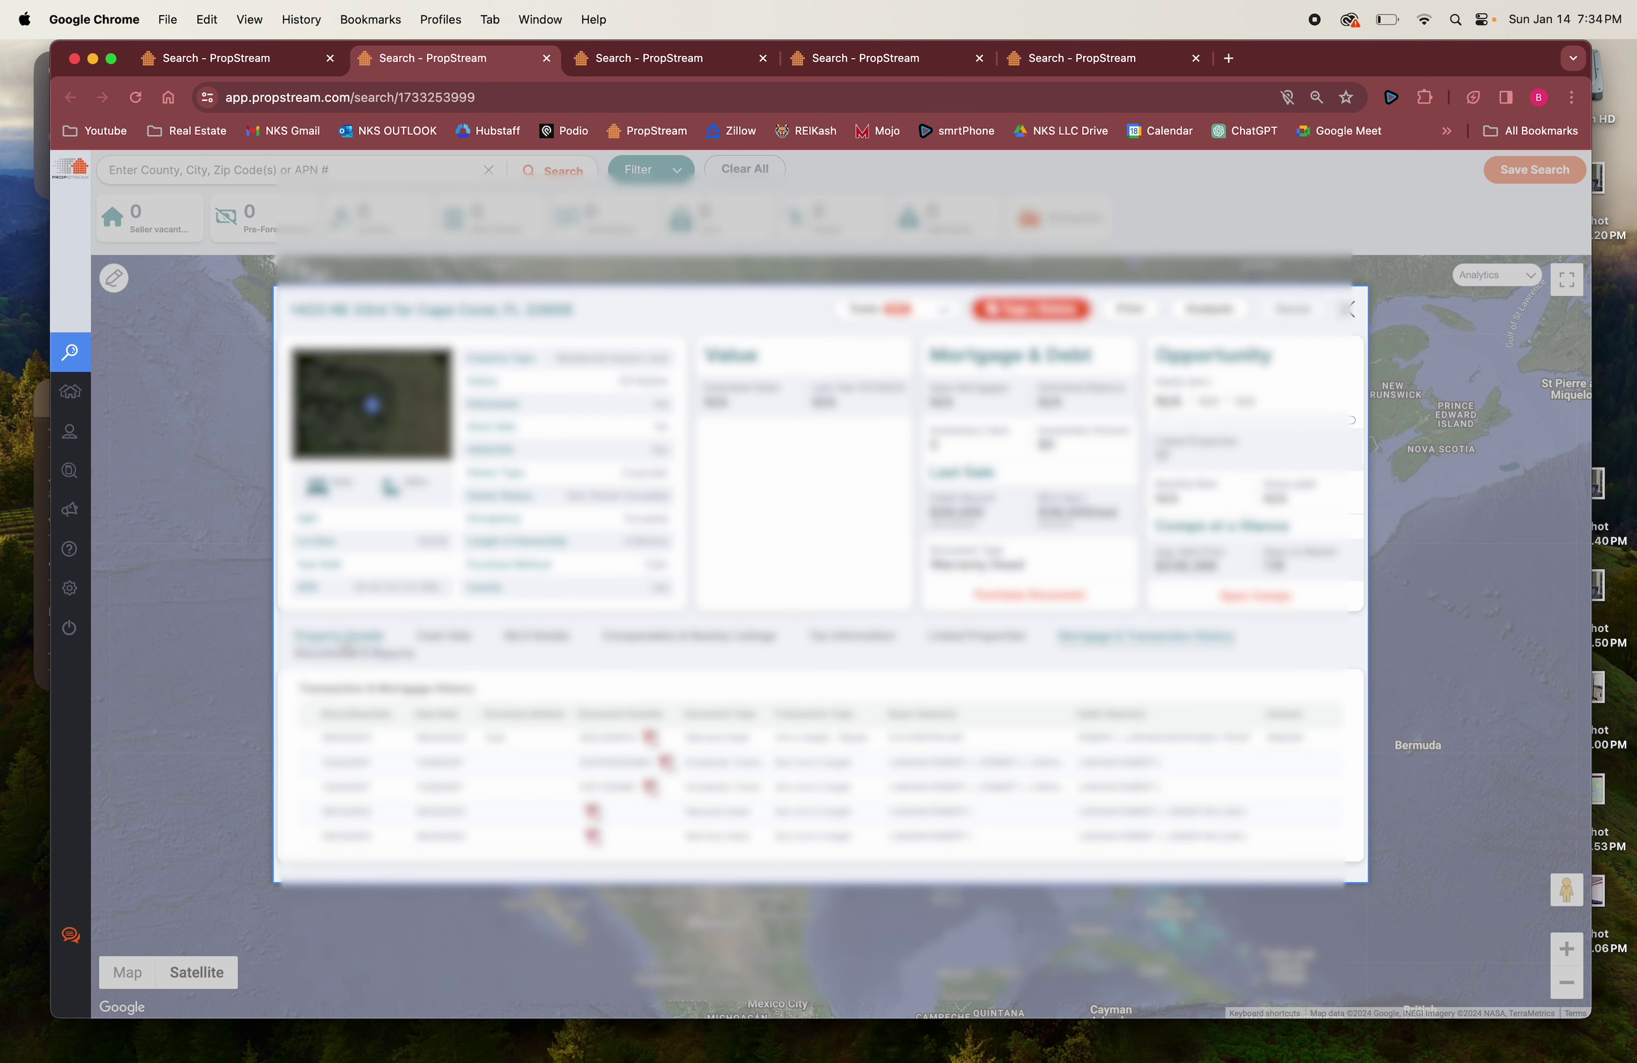
{"action": "left_click", "coordinate": [342, 635]}
{"action": "left_click", "coordinate": [242, 69]}
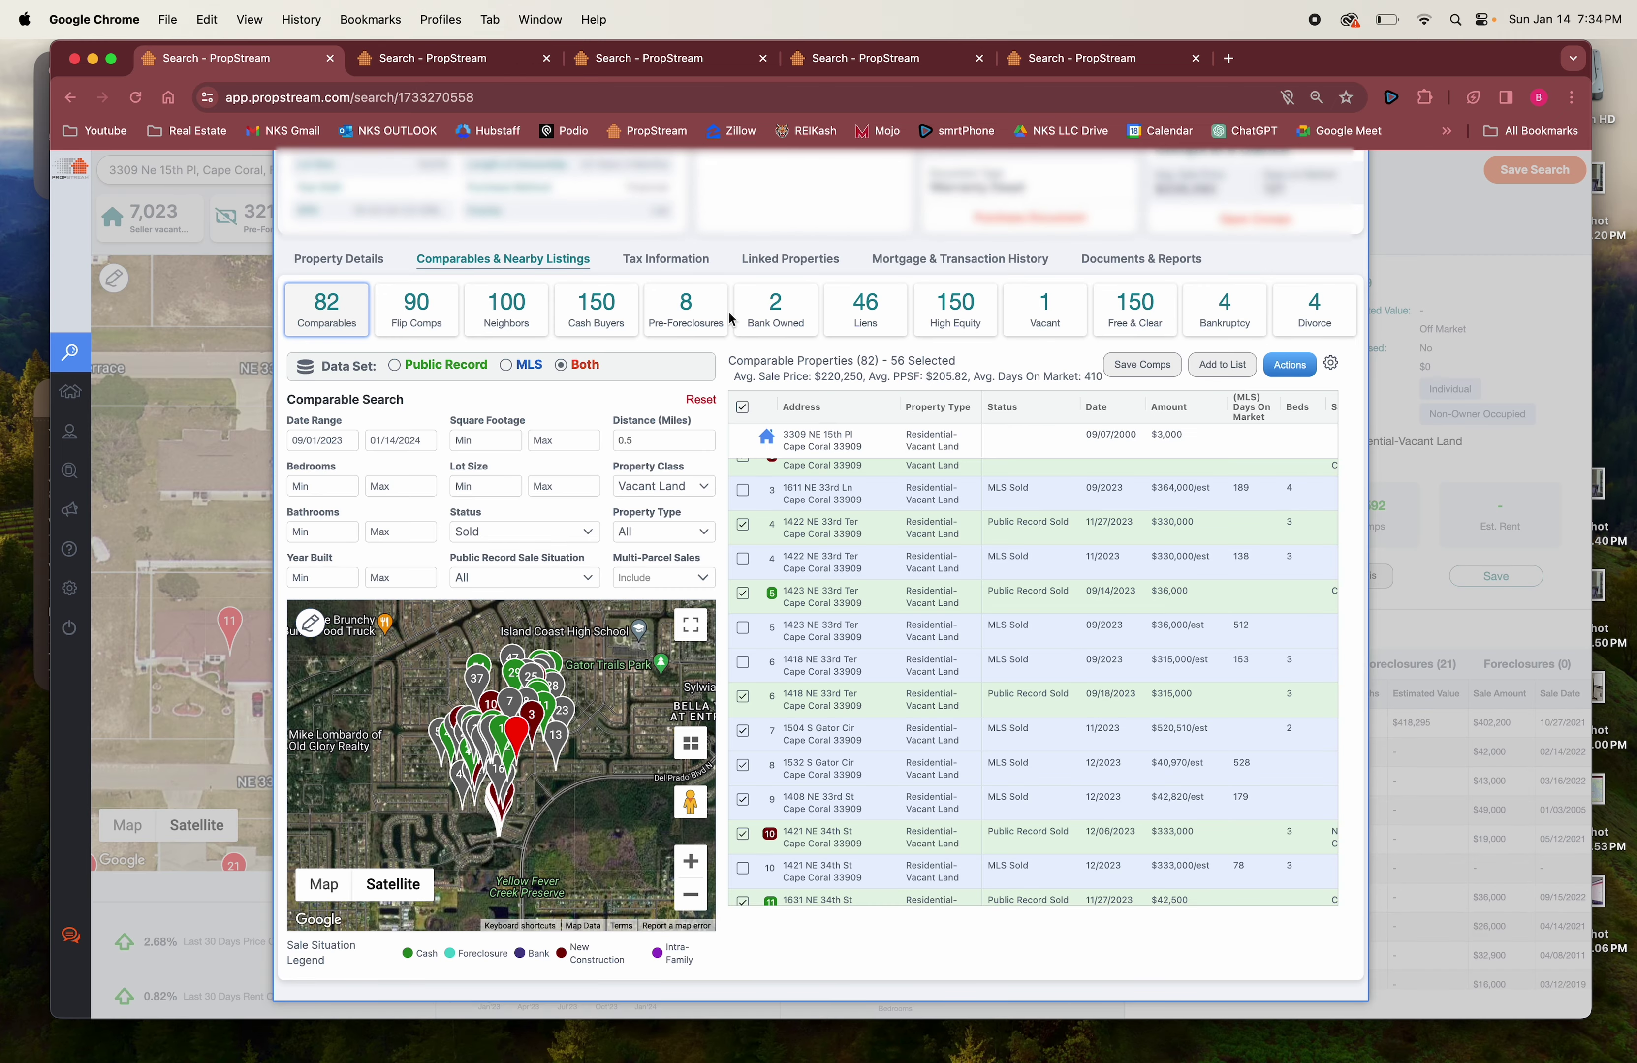
Step: Scroll through the 82 vacant-land comparables within 0.5 miles of the subject lot
{"action": "scroll", "coordinate": [1160, 764], "scroll_direction": "down", "scroll_amount": 3}
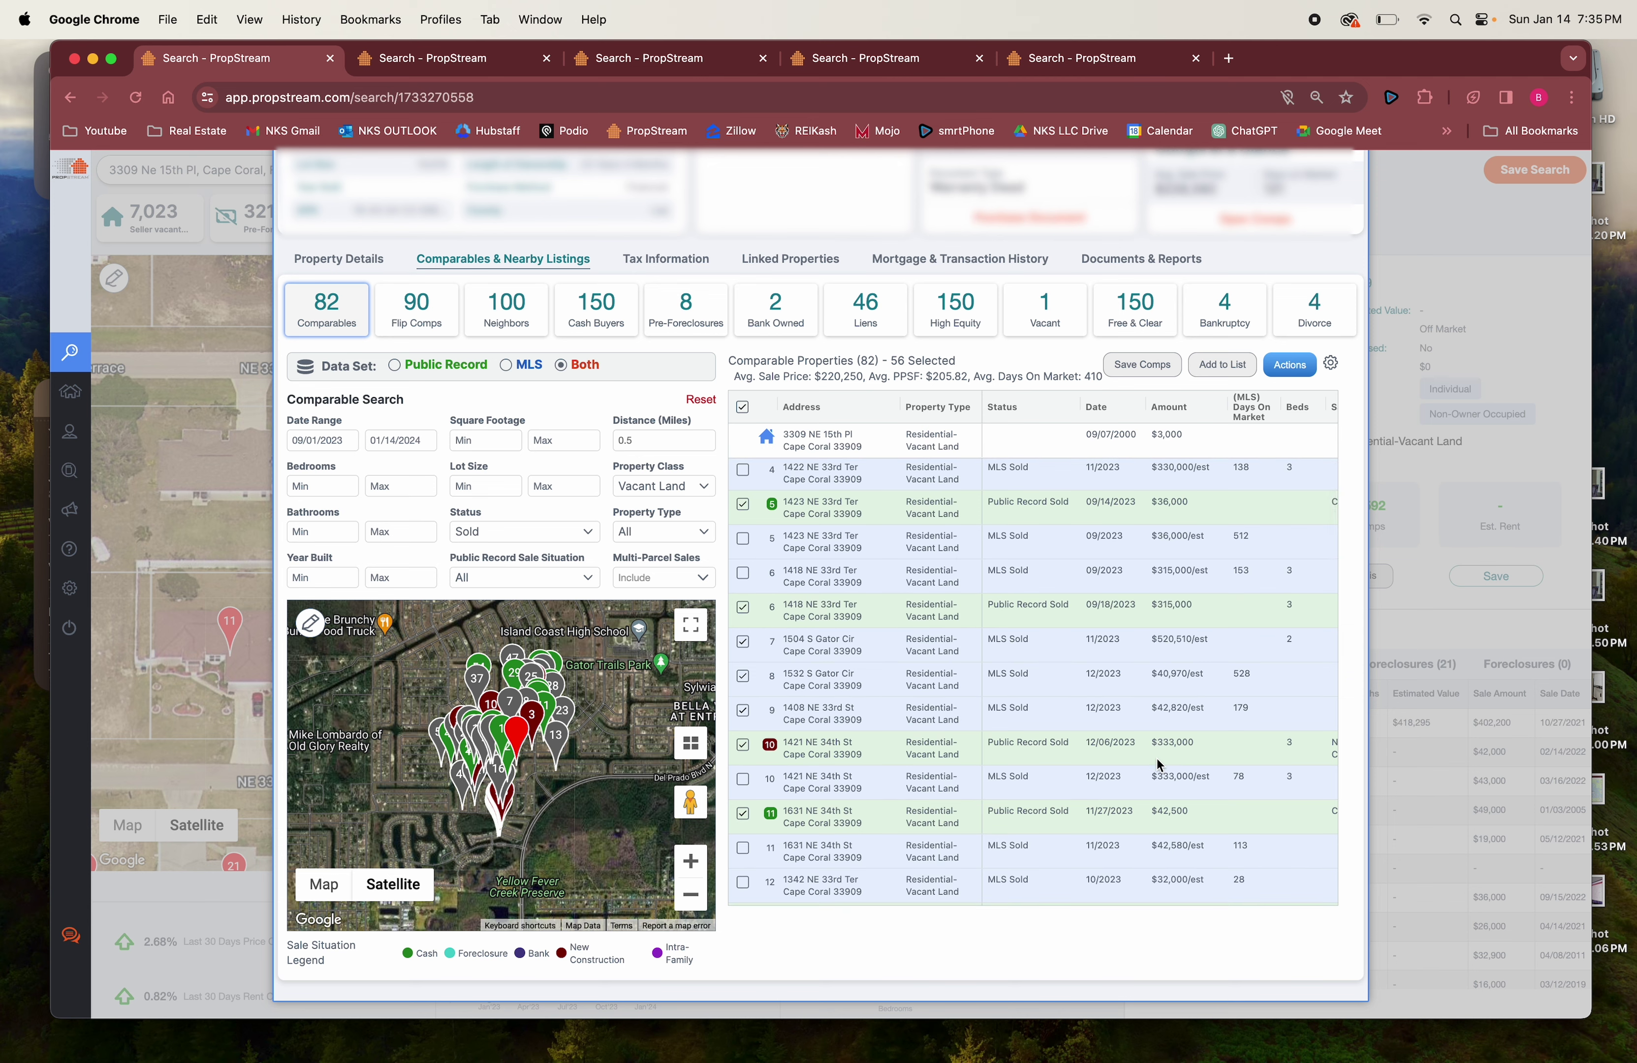
{"action": "scroll", "coordinate": [1160, 765], "scroll_direction": "up", "scroll_amount": 5}
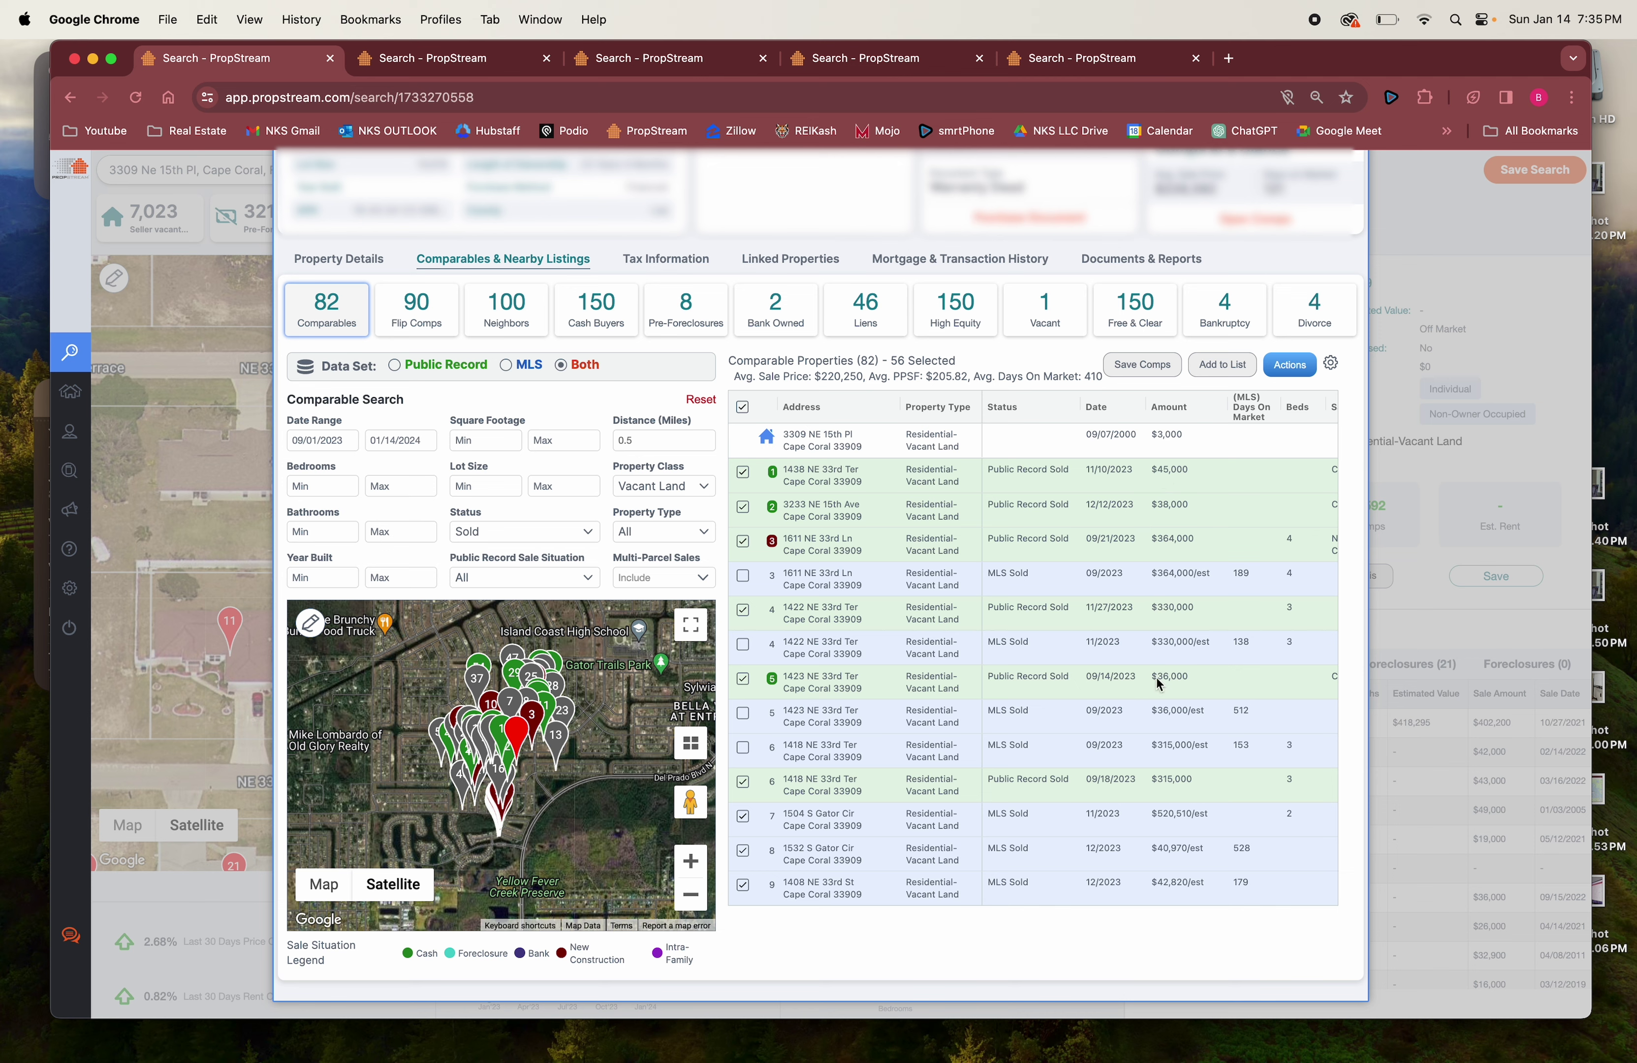
{"action": "scroll", "coordinate": [1158, 684], "scroll_direction": "down", "scroll_amount": 3}
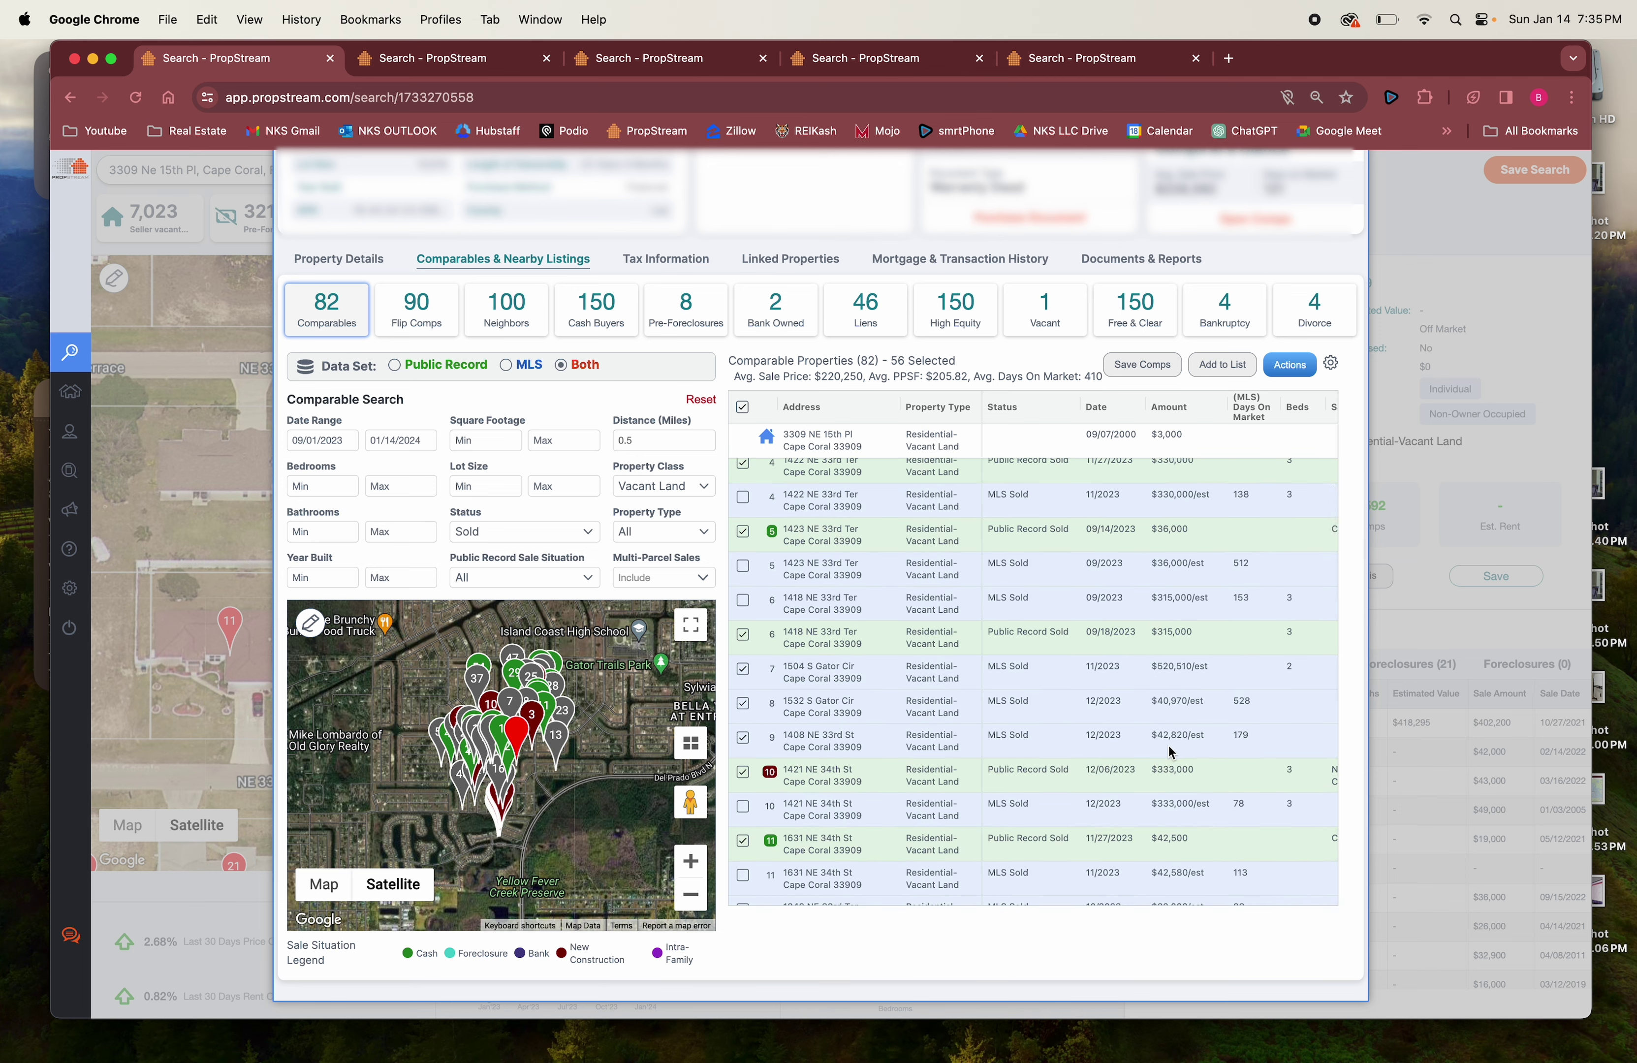
{"action": "scroll", "coordinate": [1172, 751], "scroll_direction": "down", "scroll_amount": 3}
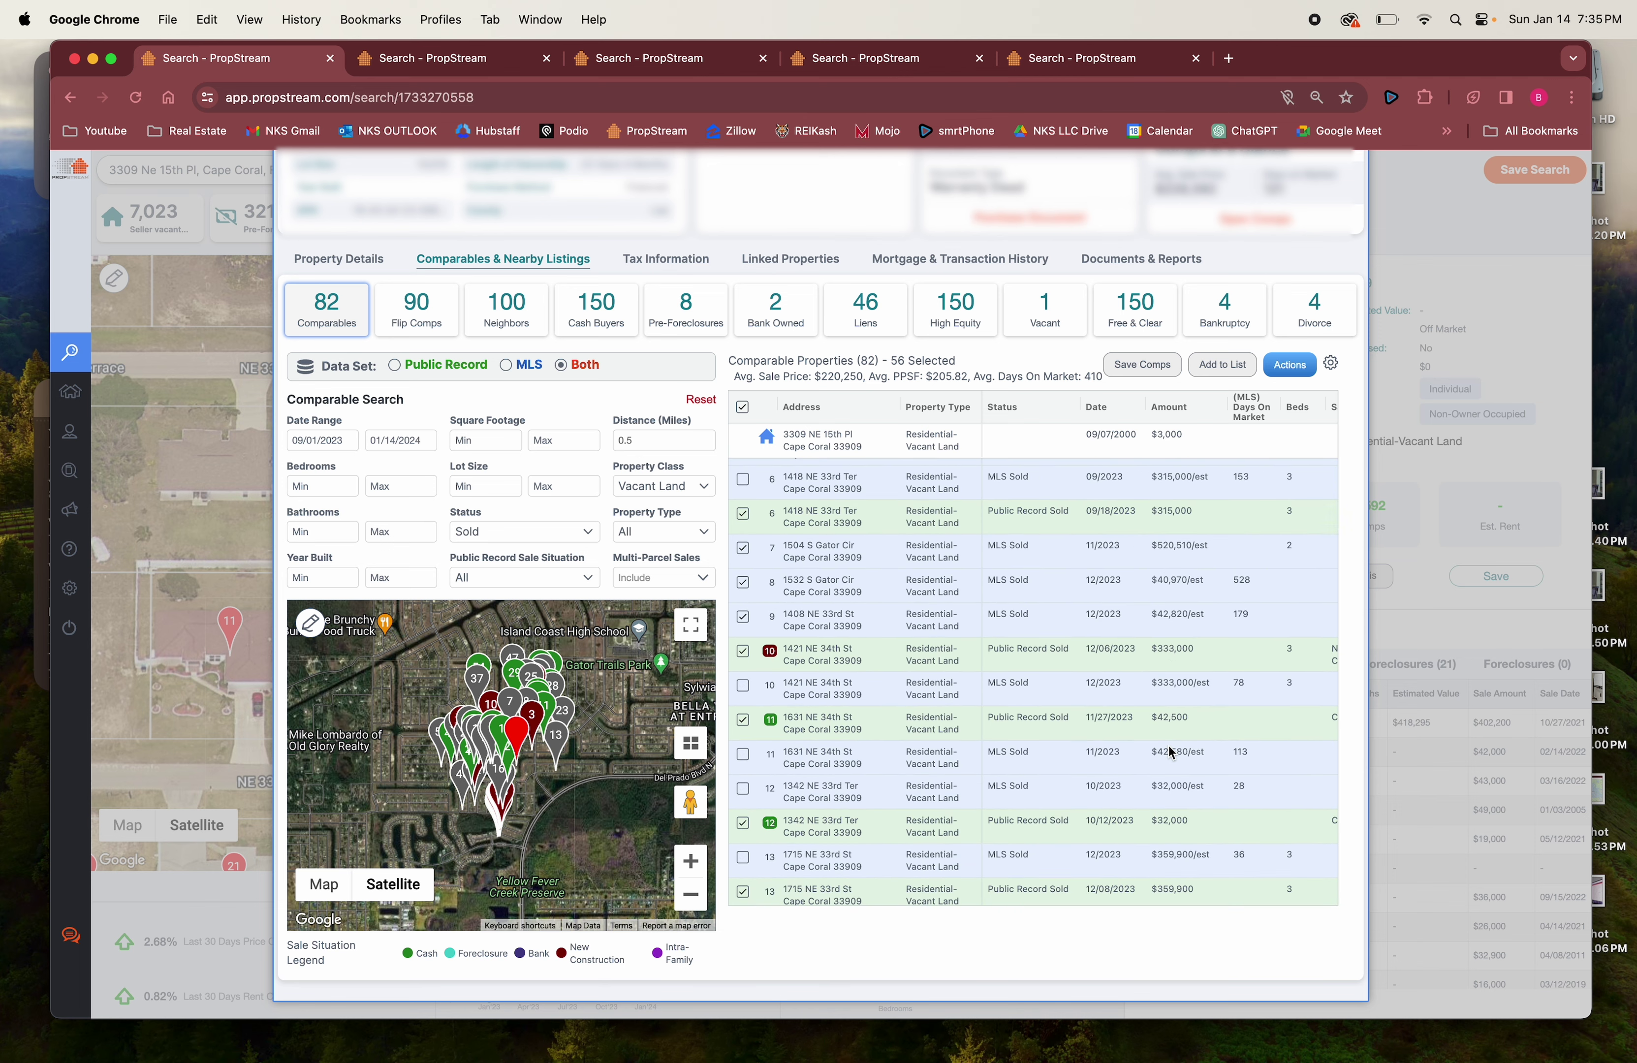
{"action": "scroll", "coordinate": [1171, 751], "scroll_direction": "up", "scroll_amount": 5}
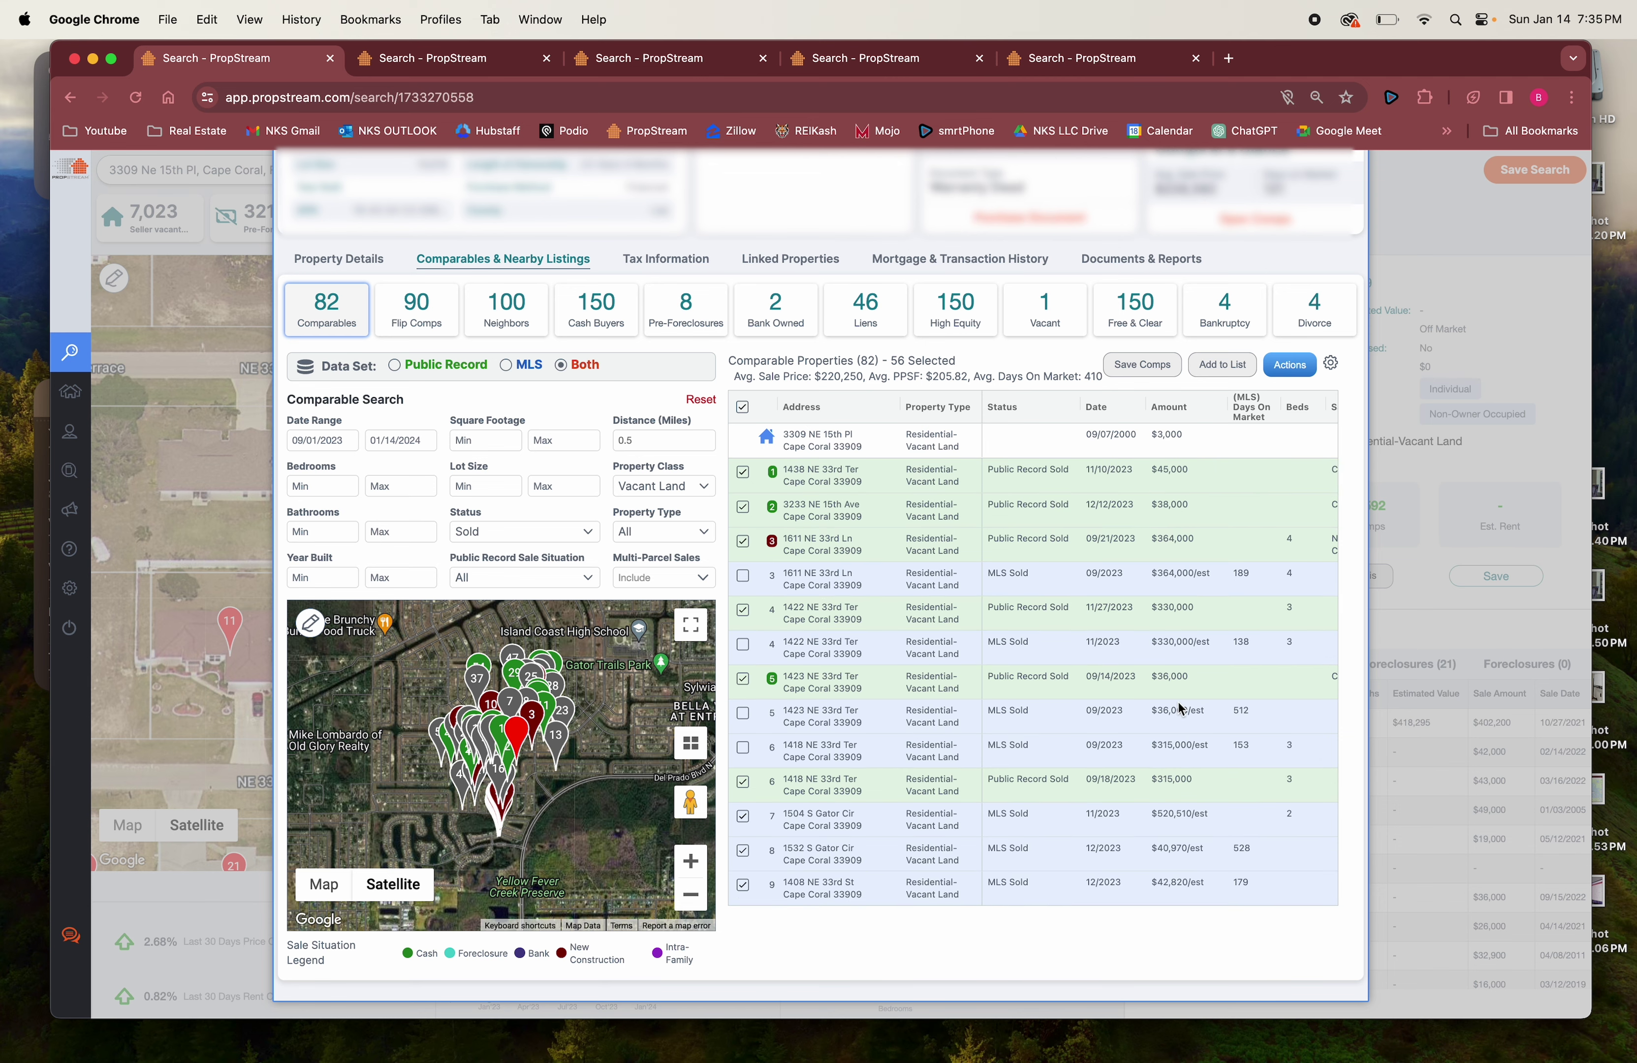
{"action": "scroll", "coordinate": [1182, 766], "scroll_direction": "down", "scroll_amount": 10}
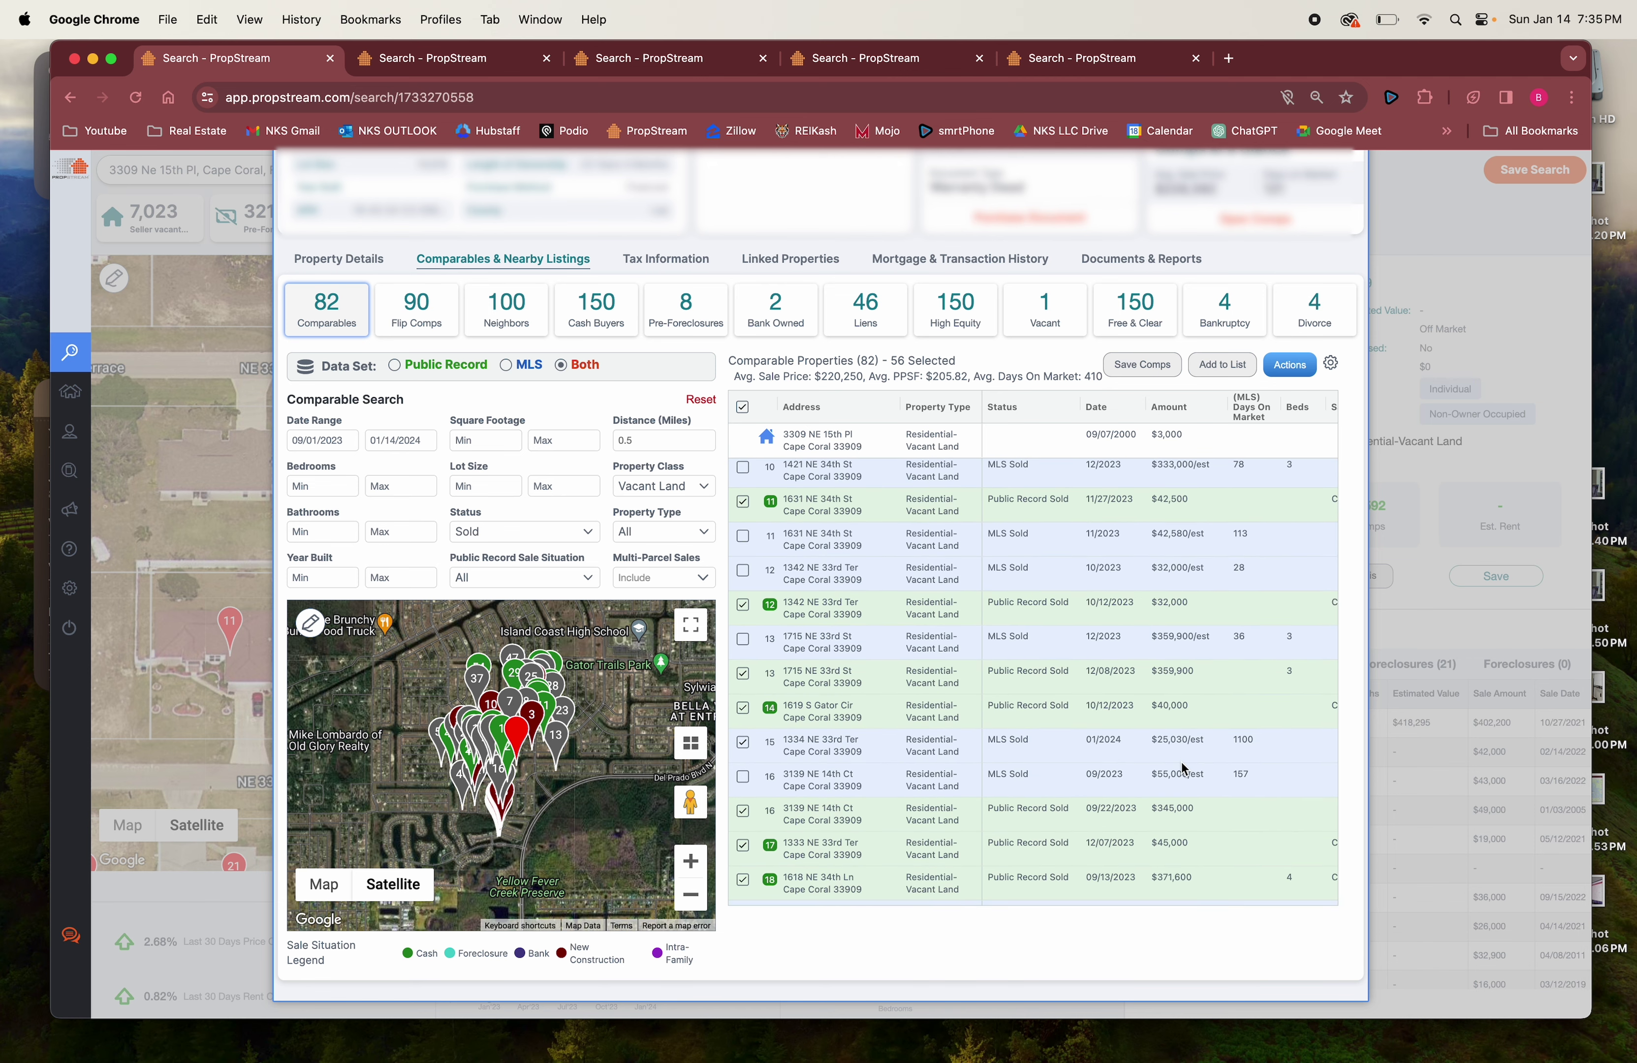
{"action": "scroll", "coordinate": [1182, 767], "scroll_direction": "down", "scroll_amount": 3}
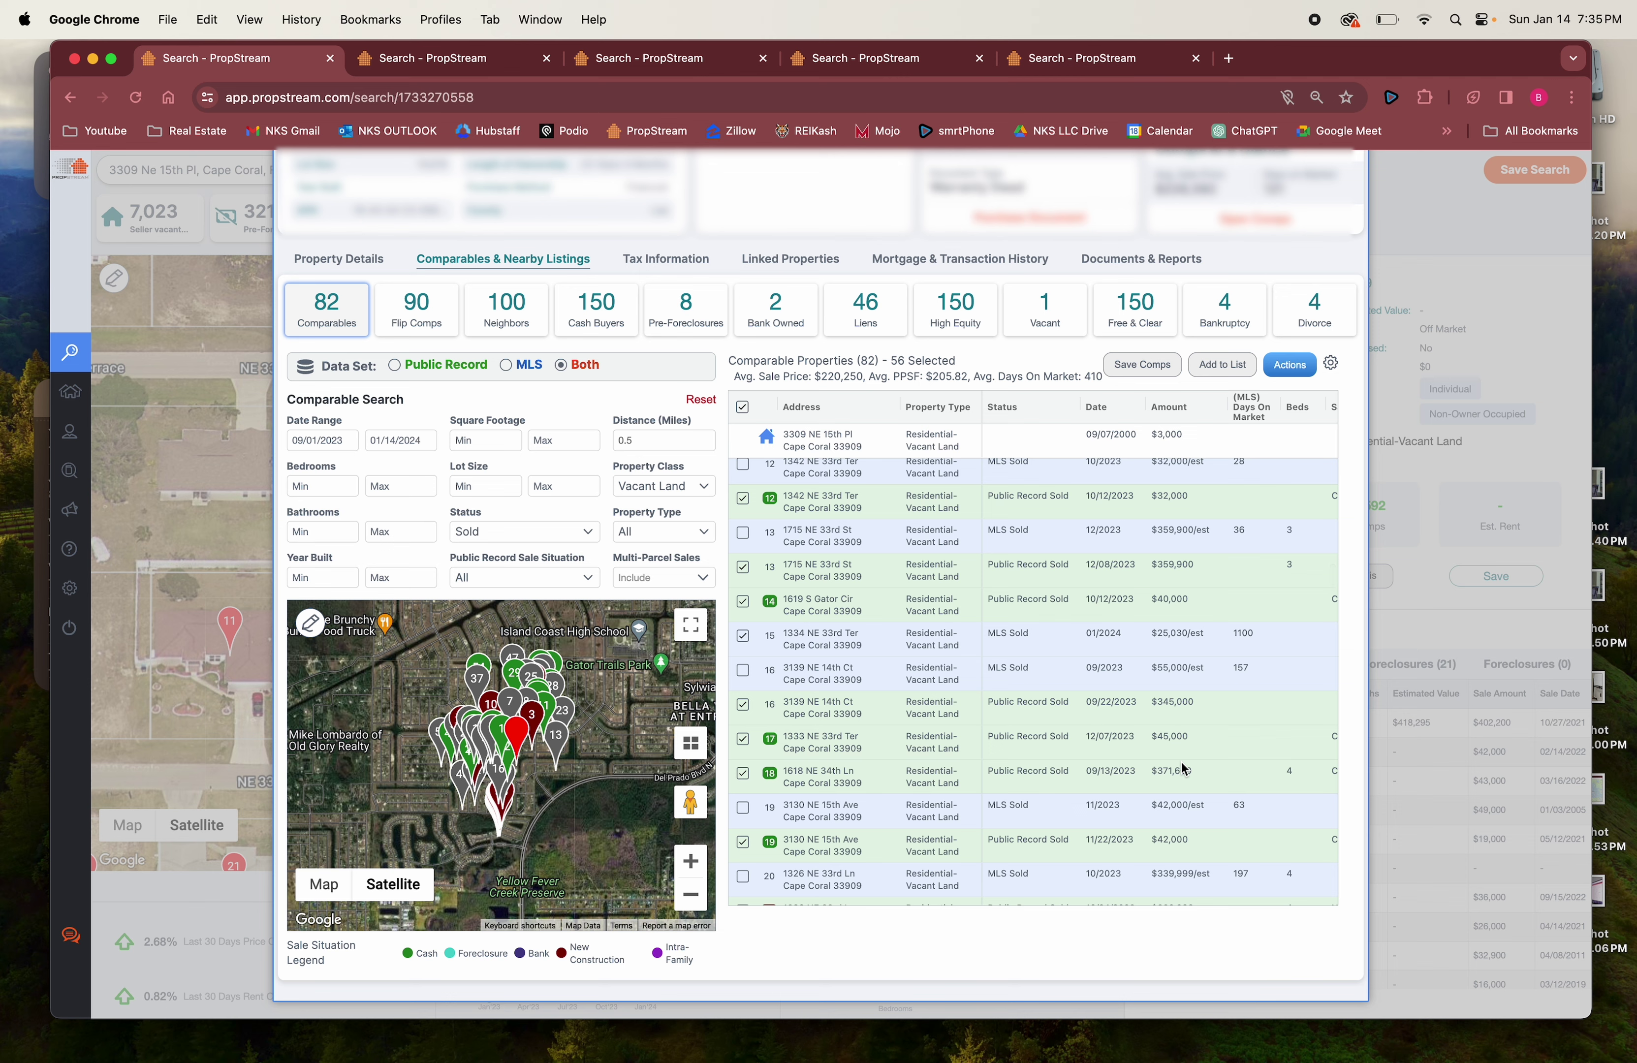
{"action": "scroll", "coordinate": [1182, 767], "scroll_direction": "up", "scroll_amount": 15}
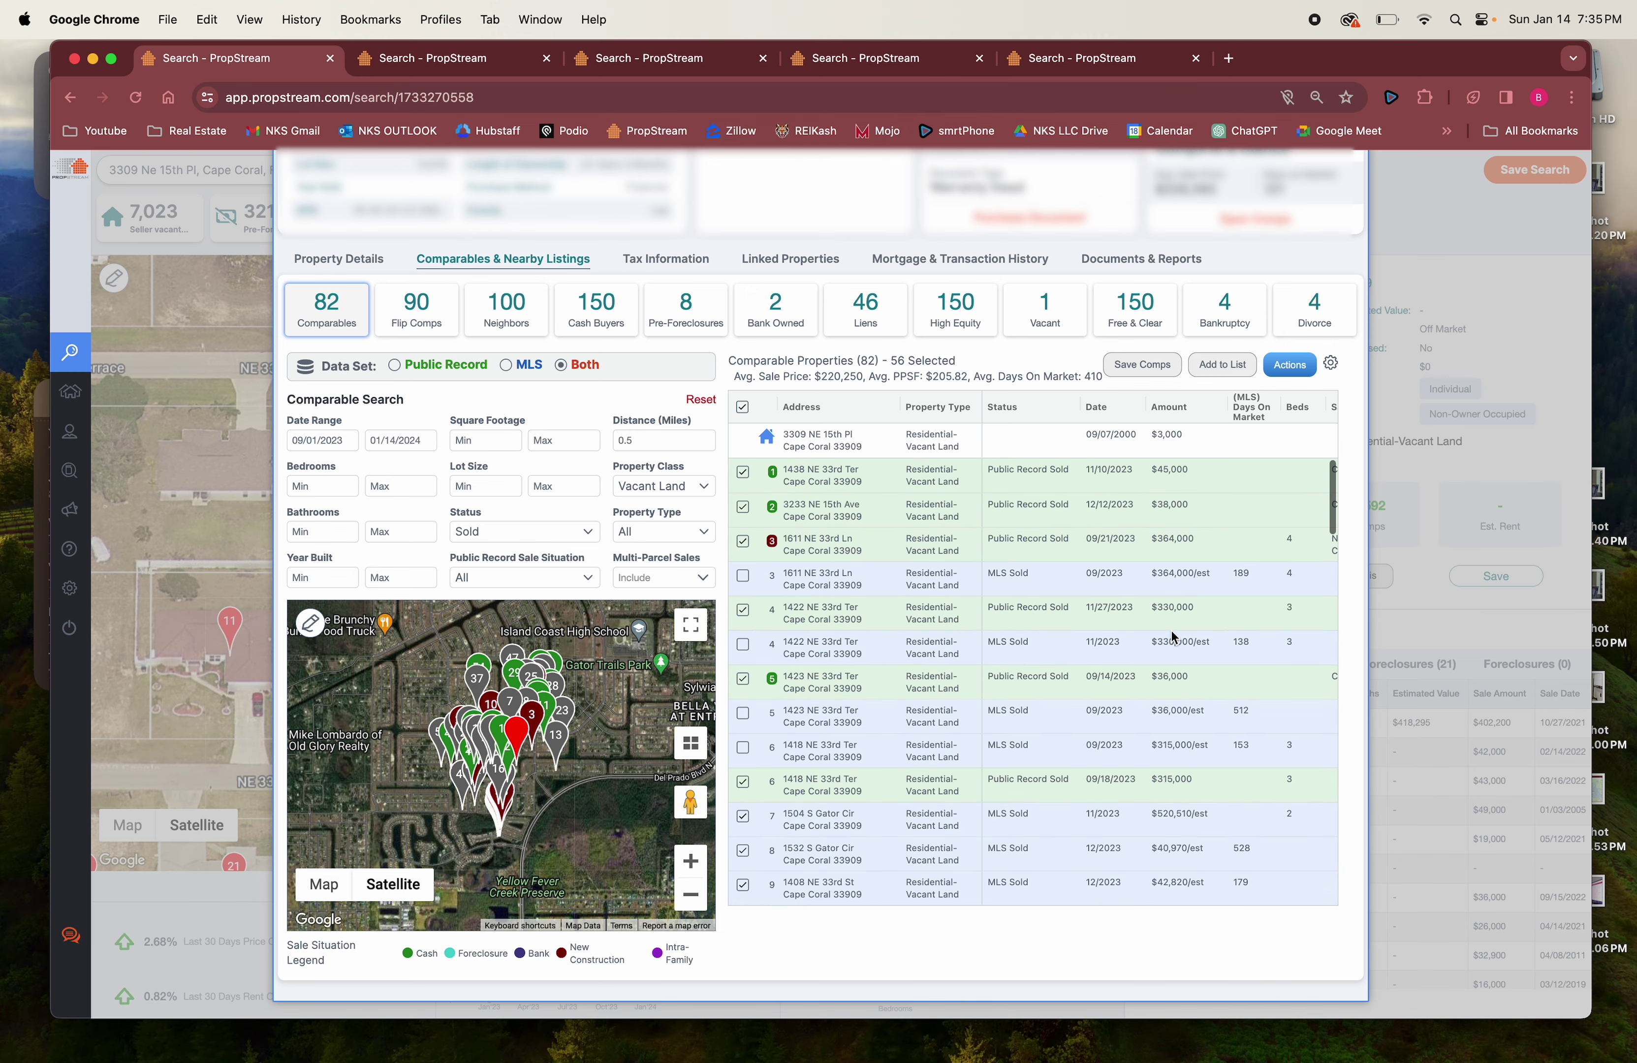
{"action": "scroll", "coordinate": [1173, 637], "scroll_direction": "up", "scroll_amount": 4}
Step: Open zillow.com in a new tab and switch Cape Coral listings to Sold
{"action": "left_click", "coordinate": [1343, 192]}
{"action": "left_click", "coordinate": [1229, 58]}
{"action": "type", "text": "zillow.com"}
{"action": "key", "text": "Return"}
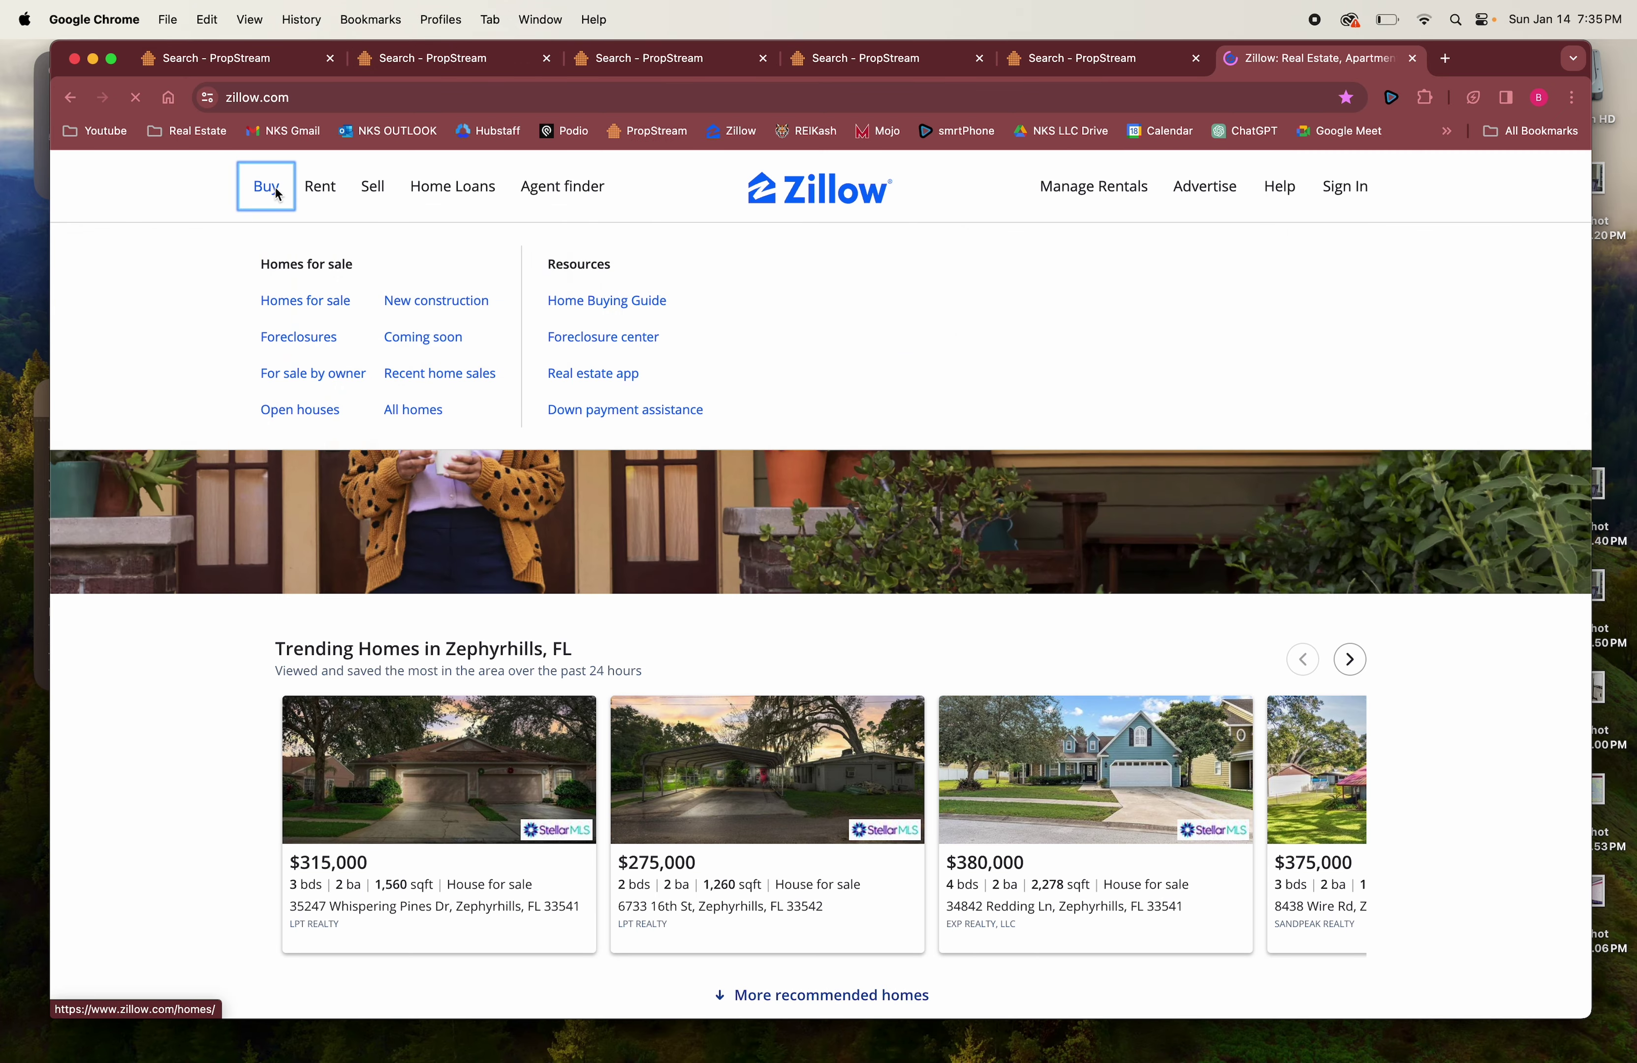
{"action": "left_click", "coordinate": [278, 196]}
{"action": "left_click", "coordinate": [393, 247]}
{"action": "left_click", "coordinate": [362, 406]}
{"action": "left_click", "coordinate": [475, 472]}
Step: Restrict Home Type to Lots/Land only
{"action": "left_click", "coordinate": [810, 247]}
{"action": "left_click", "coordinate": [759, 337]}
{"action": "left_click", "coordinate": [768, 546]}
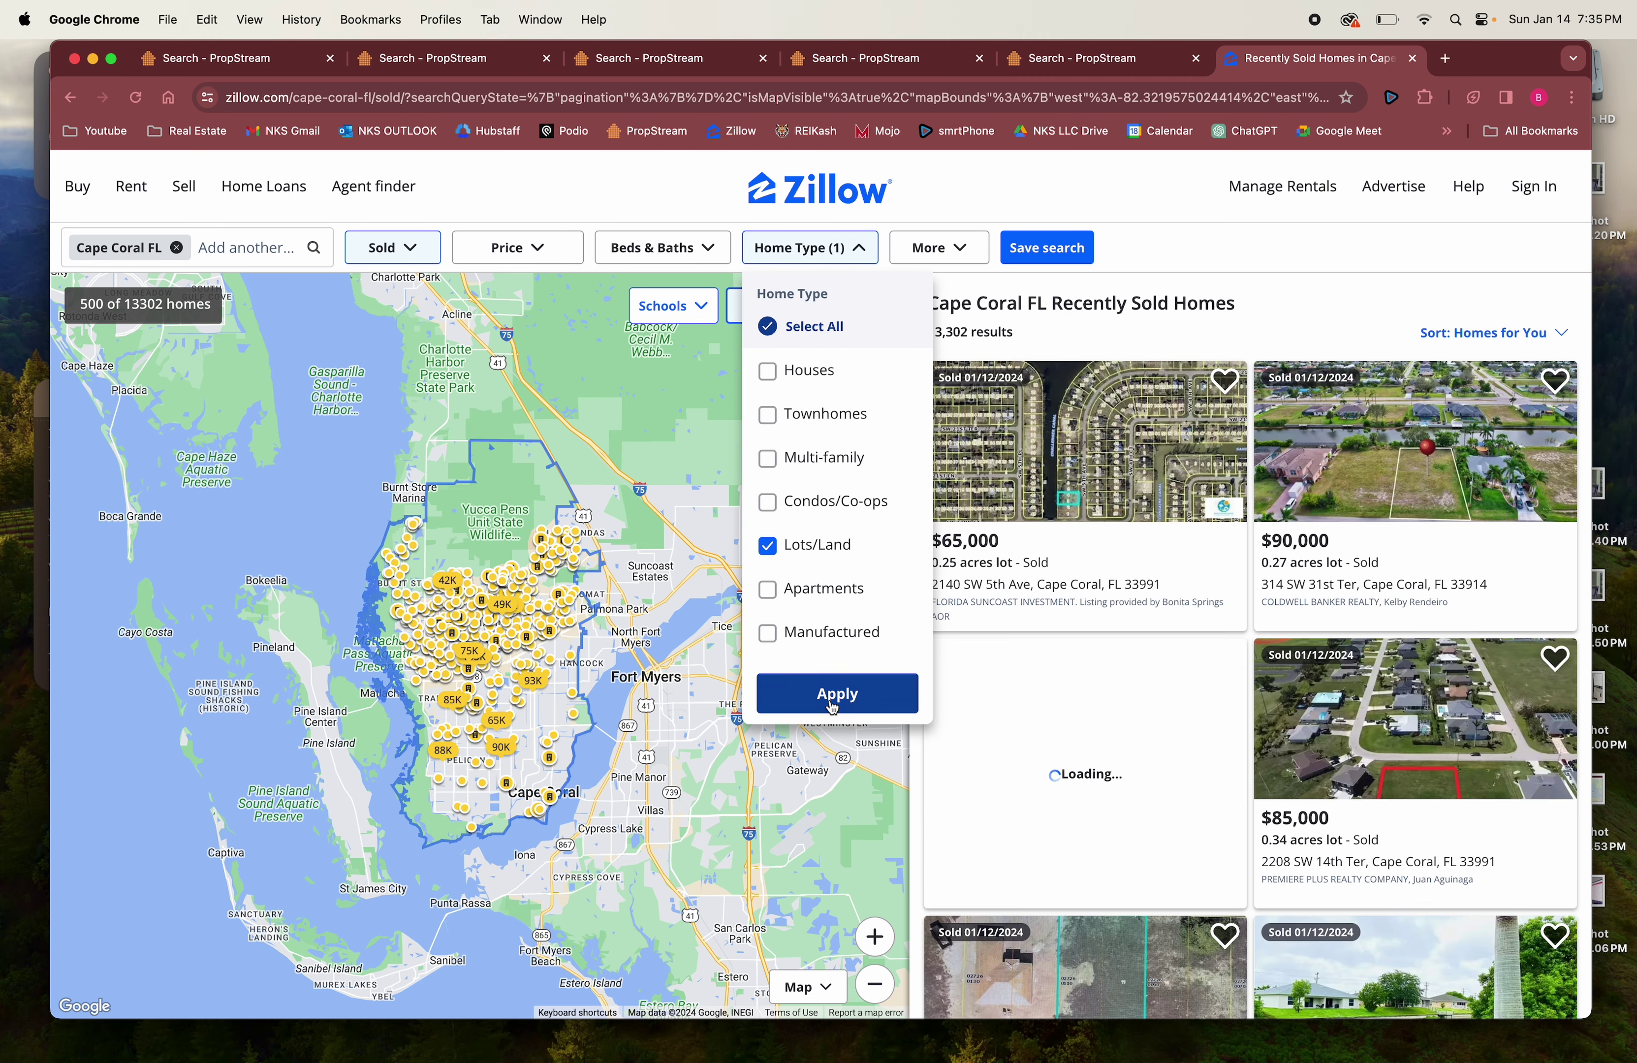
{"action": "left_click", "coordinate": [831, 711]}
Step: Limit sold results to the last 90 days, leaving 777 results
{"action": "left_click", "coordinate": [947, 247]}
{"action": "scroll", "coordinate": [896, 580], "scroll_direction": "down", "scroll_amount": 5}
{"action": "left_click", "coordinate": [701, 790]}
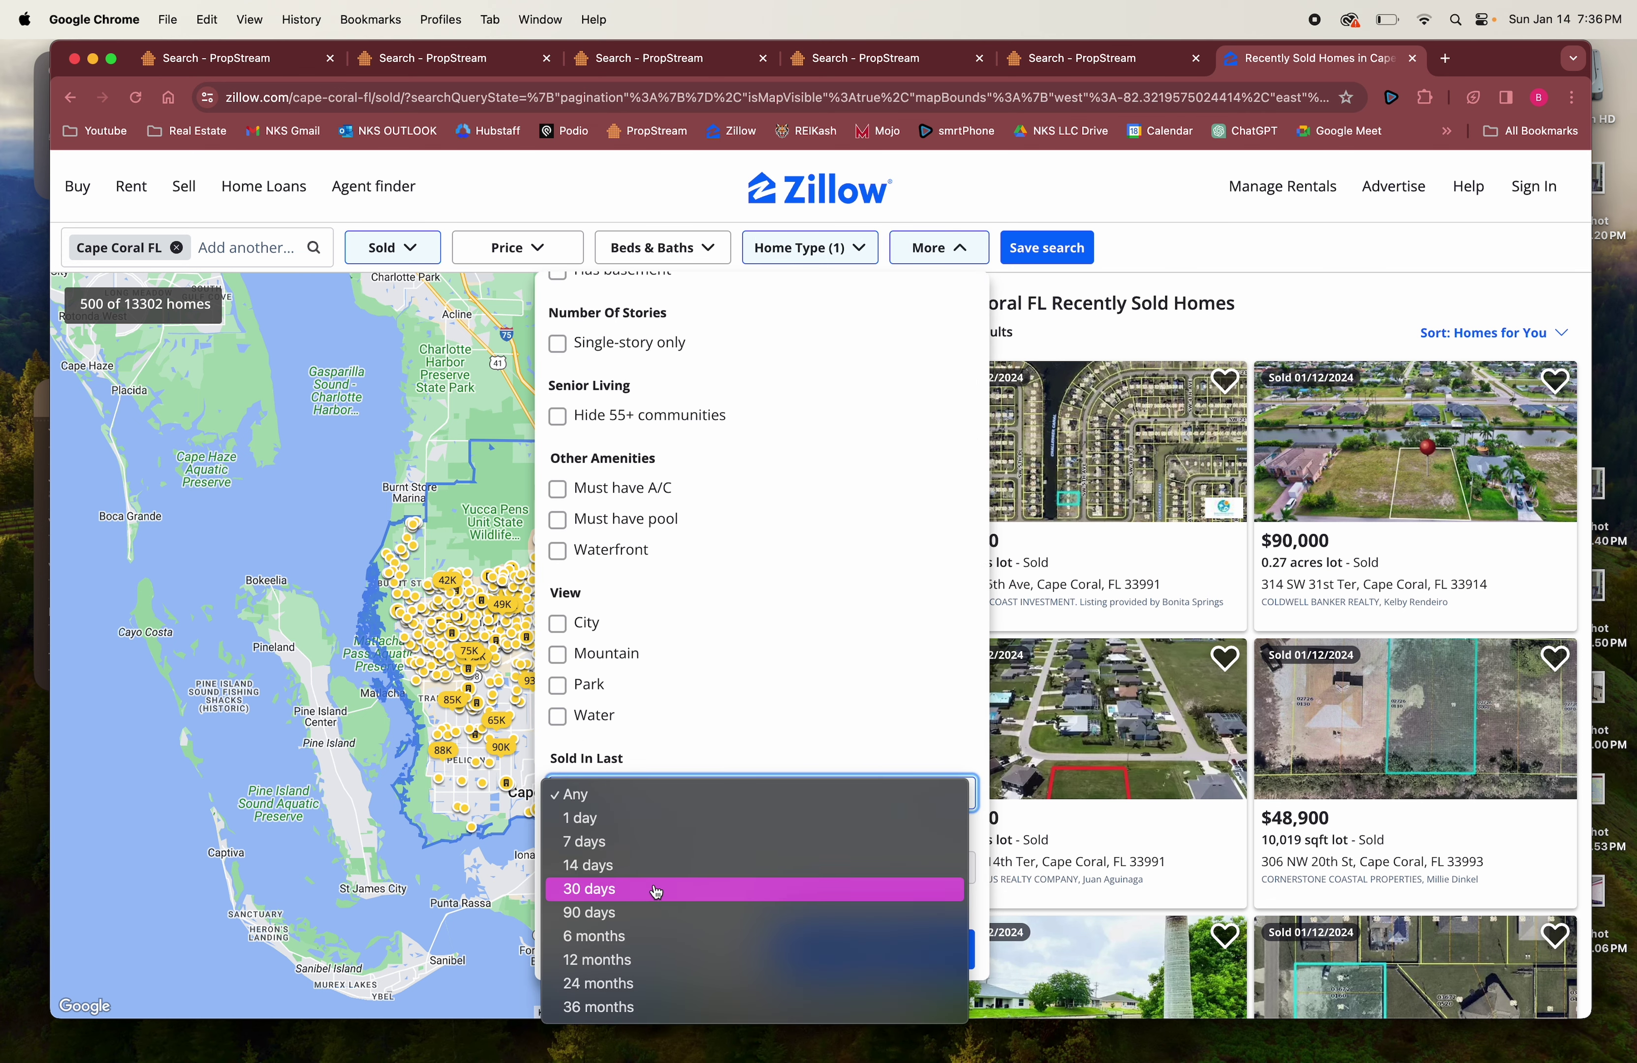
{"action": "left_click", "coordinate": [649, 914]}
{"action": "left_click", "coordinate": [875, 947]}
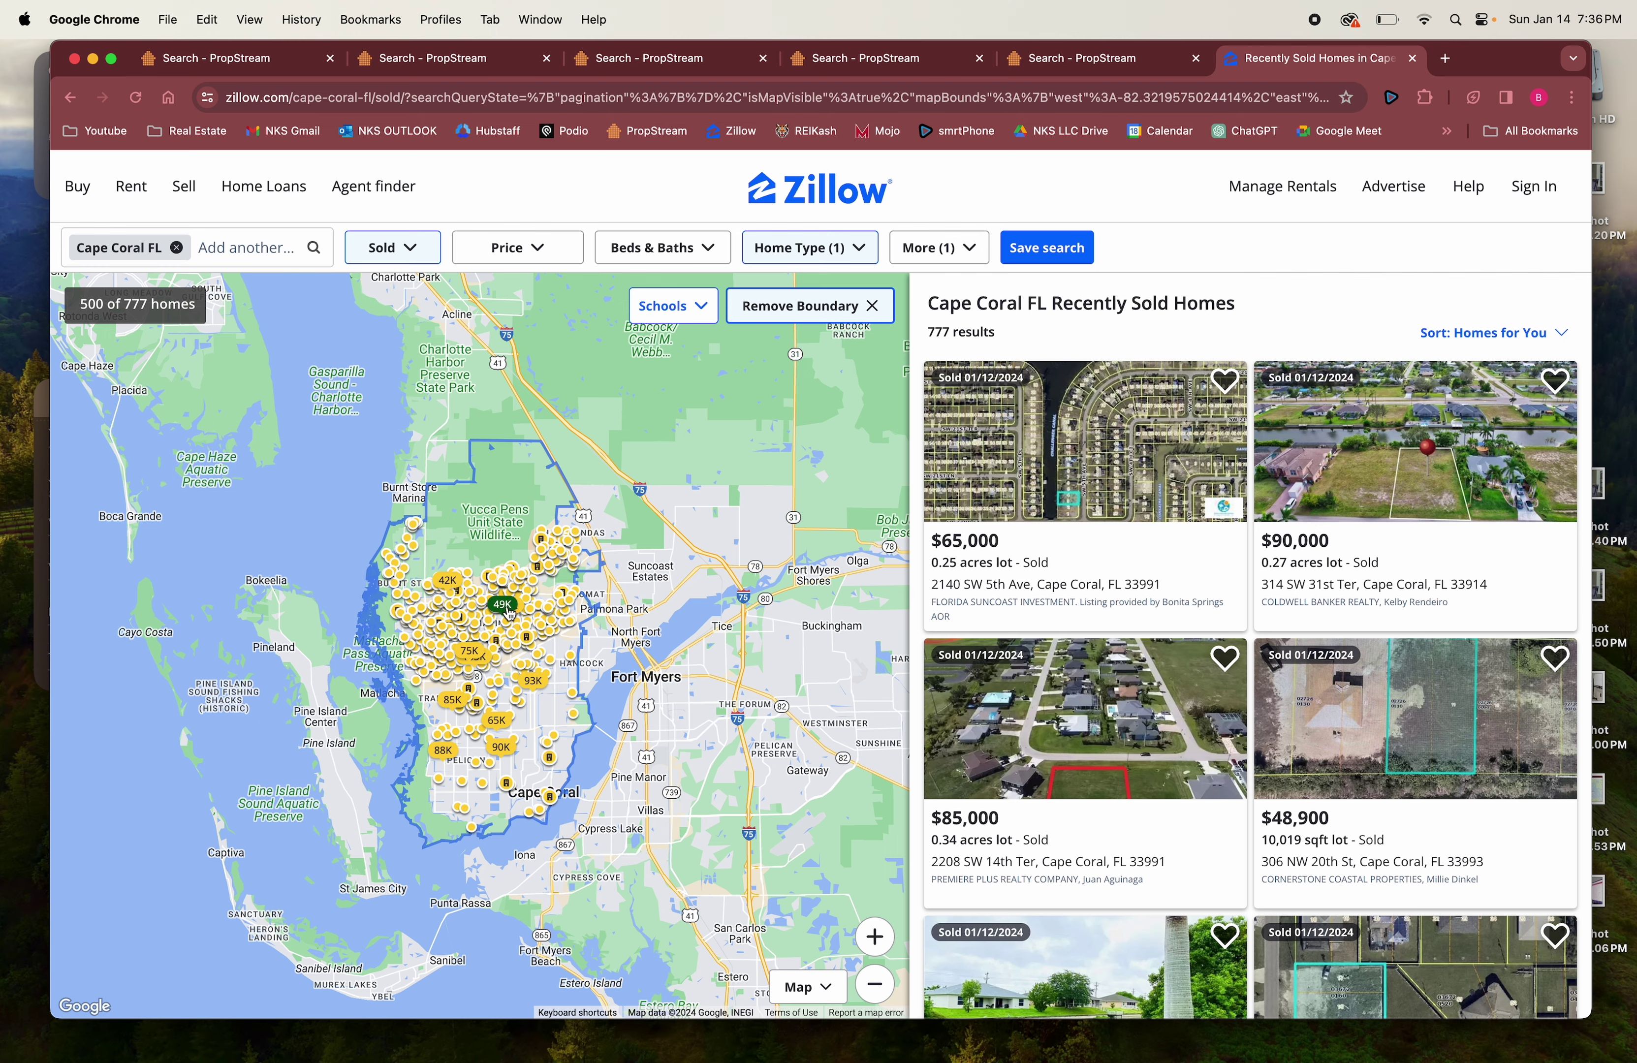
Step: Remove the Cape Coral boundary and zoom the map to the Gator Trails and Bella Vida area
{"action": "left_click", "coordinate": [801, 305]}
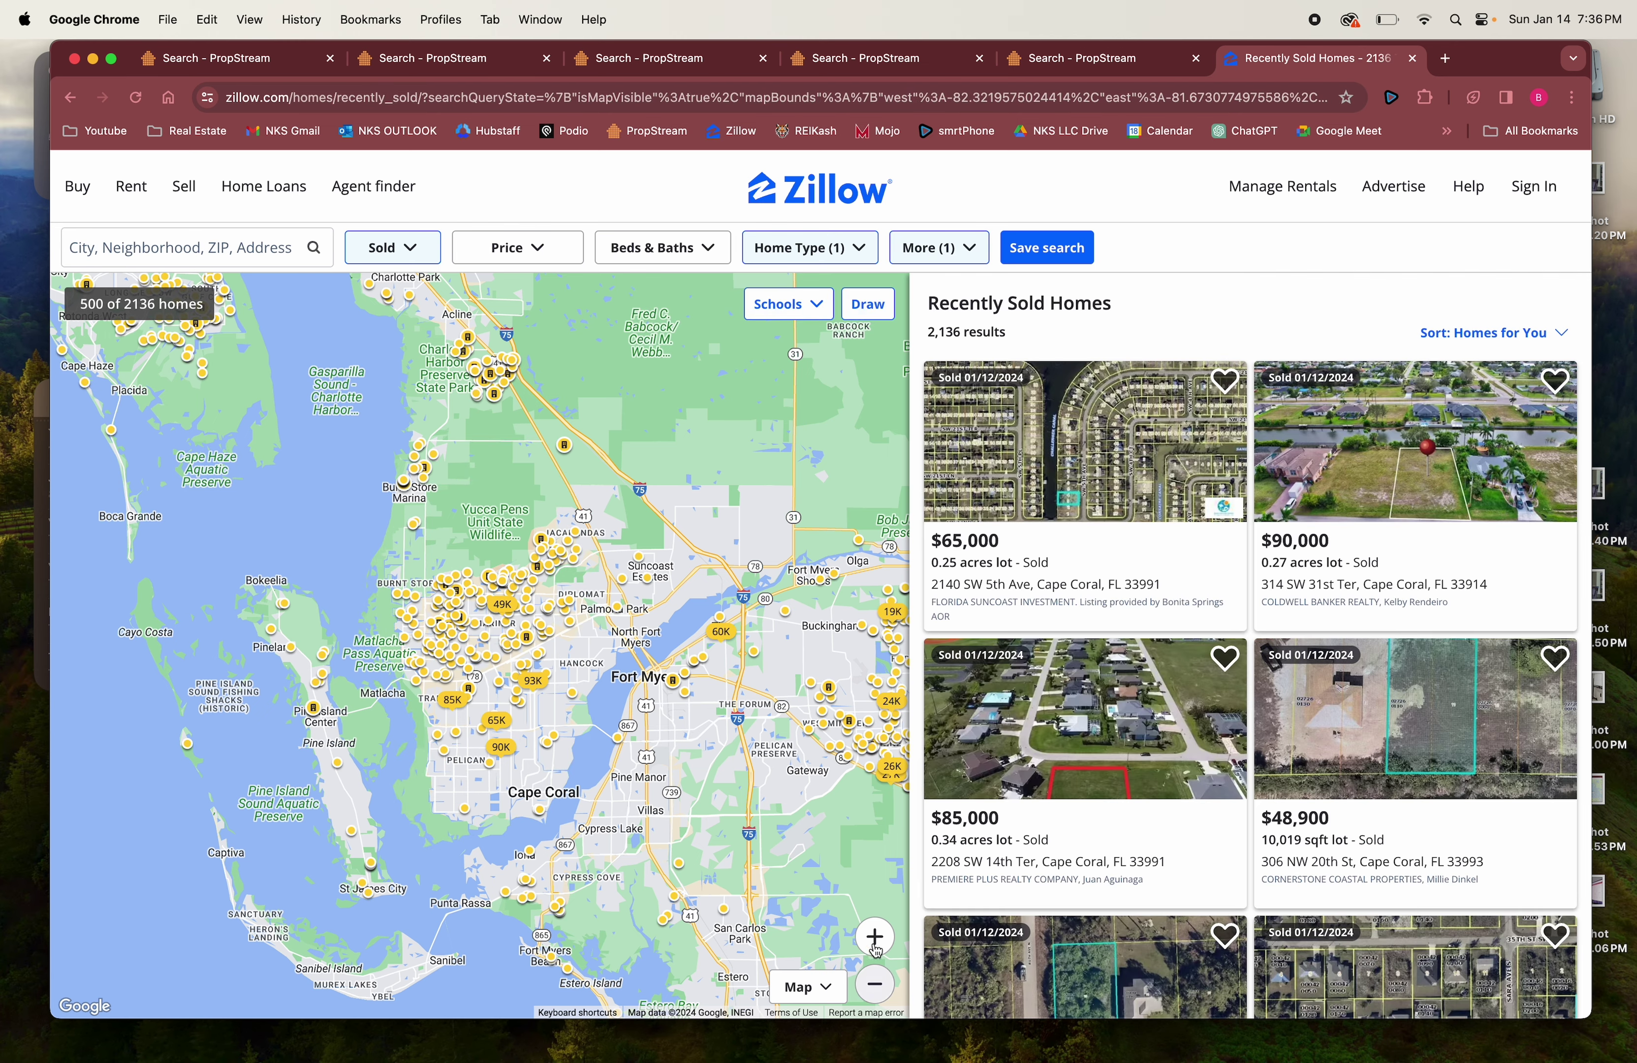
{"action": "left_click", "coordinate": [874, 937]}
{"action": "left_click", "coordinate": [875, 937]}
{"action": "left_click_drag", "start_coordinate": [809, 658], "coordinate": [632, 871]}
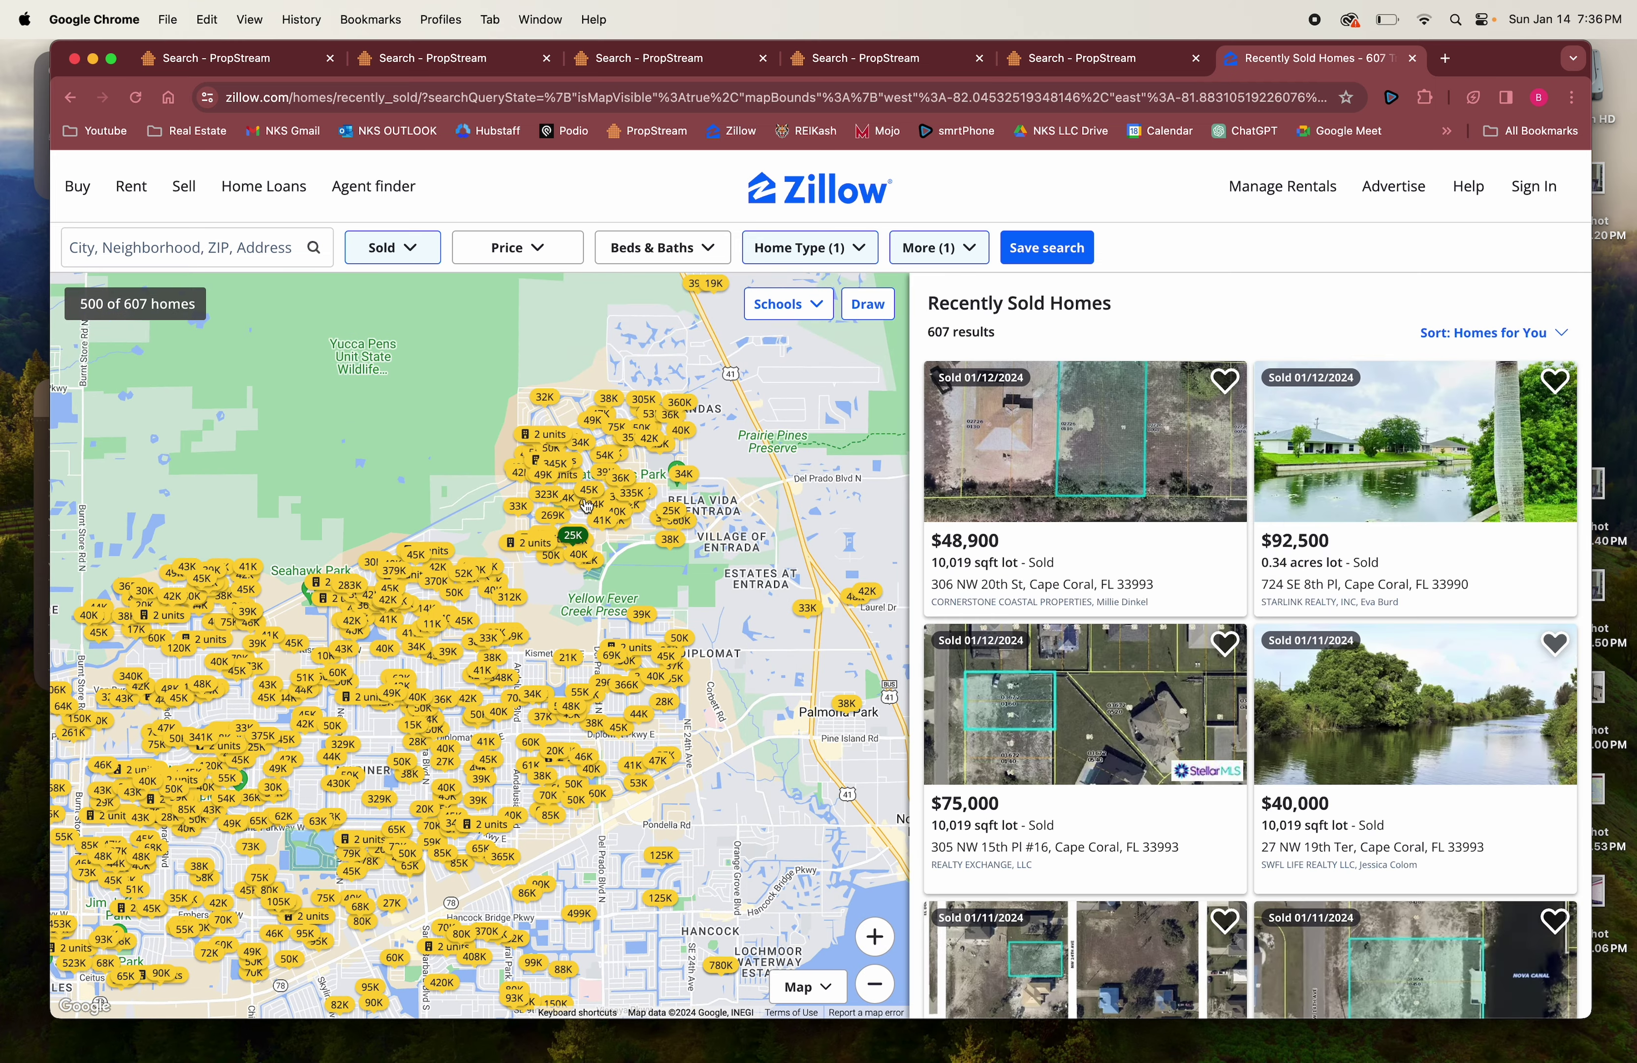
{"action": "left_click", "coordinate": [875, 937]}
{"action": "left_click_drag", "start_coordinate": [796, 523], "coordinate": [626, 770]}
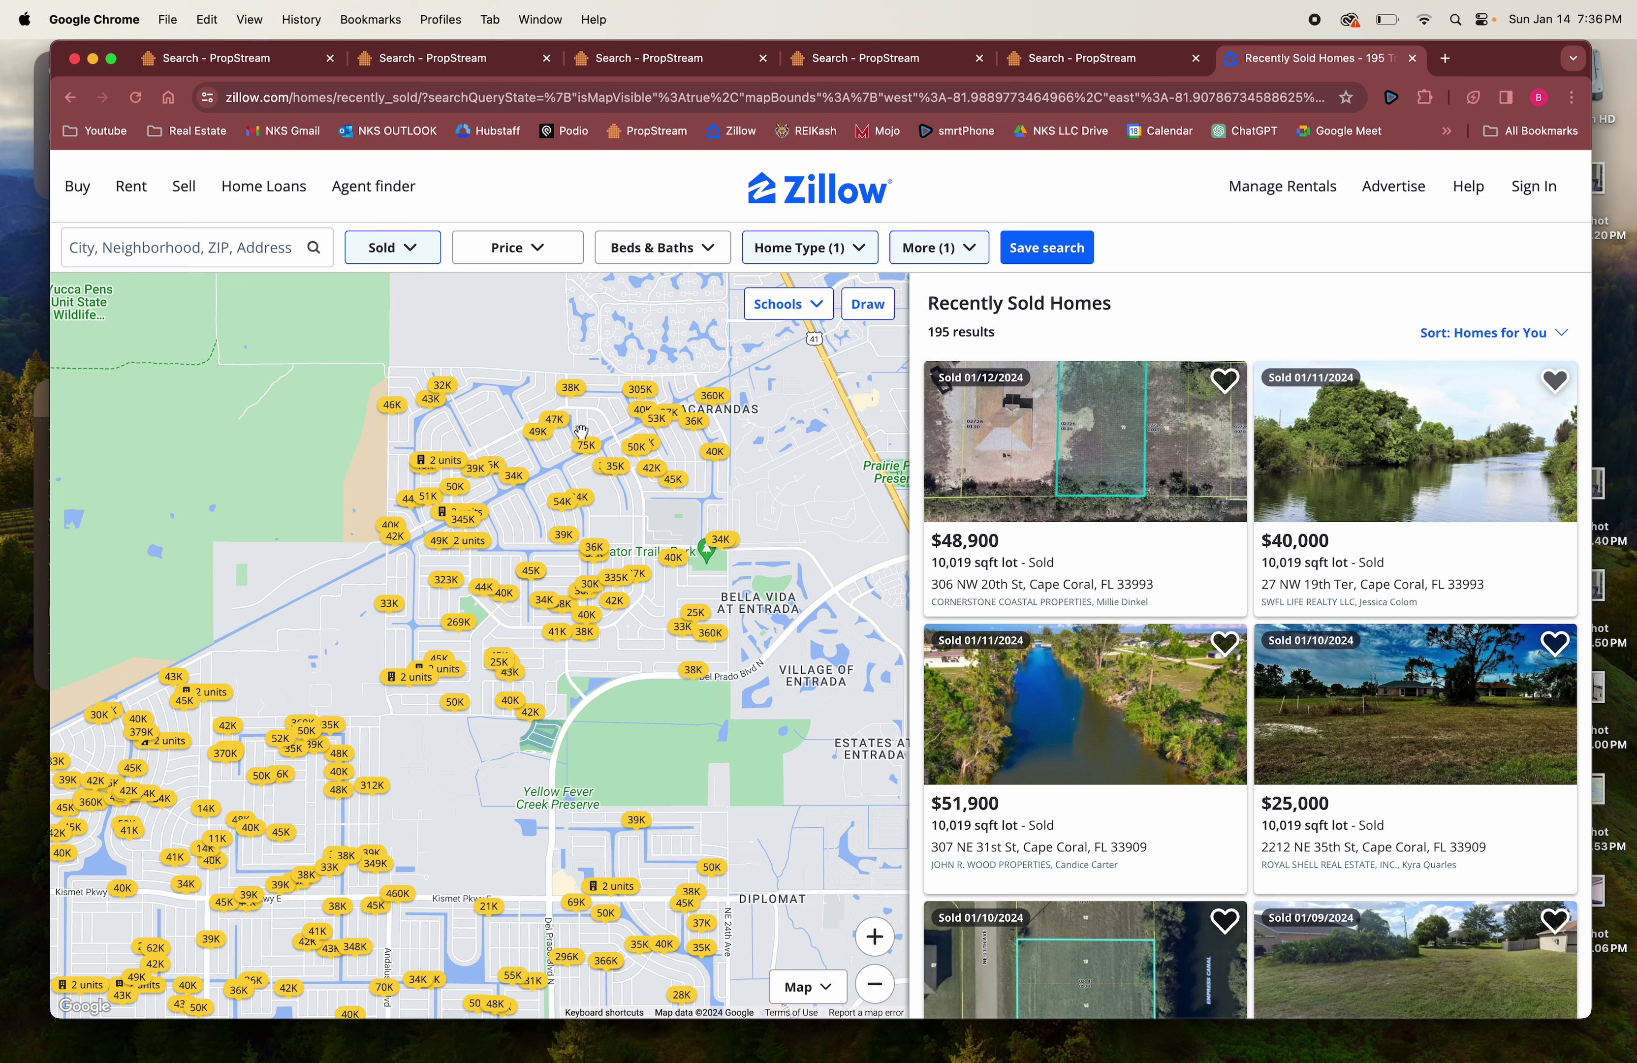
Step: Reframe the map on northeast Cape Coral's northern lots, narrowing to 165 results
{"action": "left_click", "coordinate": [872, 982]}
{"action": "left_click", "coordinate": [873, 983]}
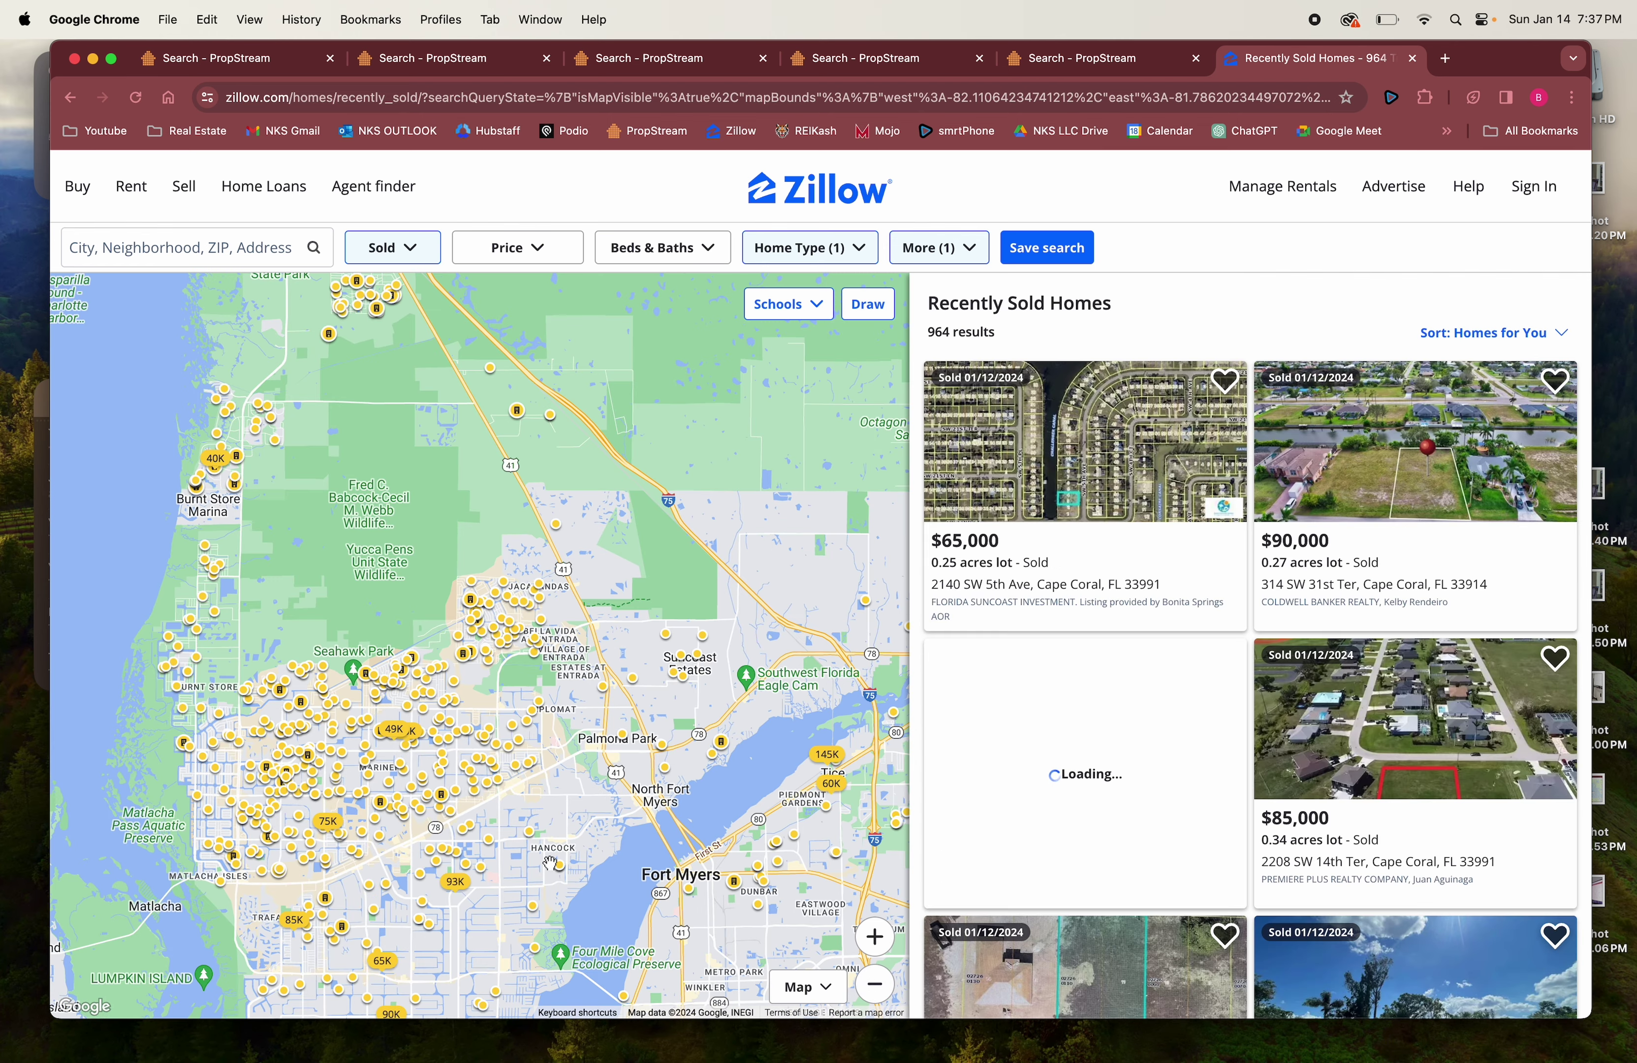
{"action": "left_click_drag", "start_coordinate": [551, 863], "coordinate": [613, 632]}
{"action": "left_click", "coordinate": [875, 937]}
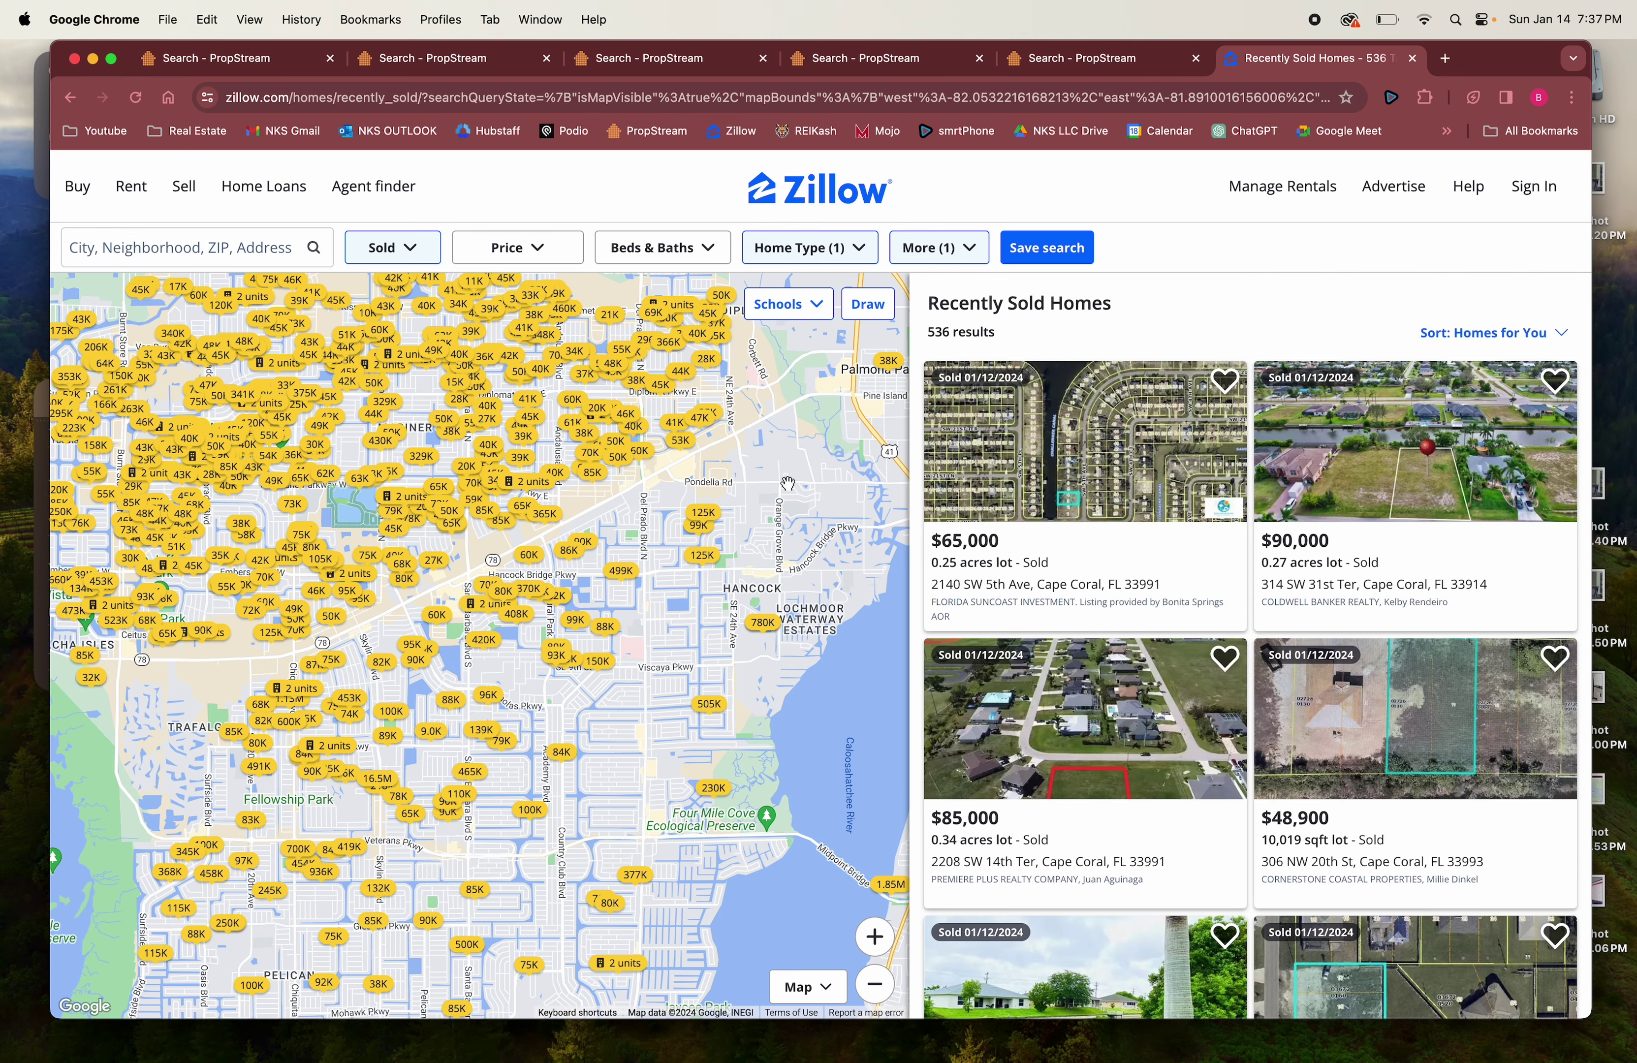
{"action": "left_click_drag", "start_coordinate": [817, 529], "coordinate": [715, 821]}
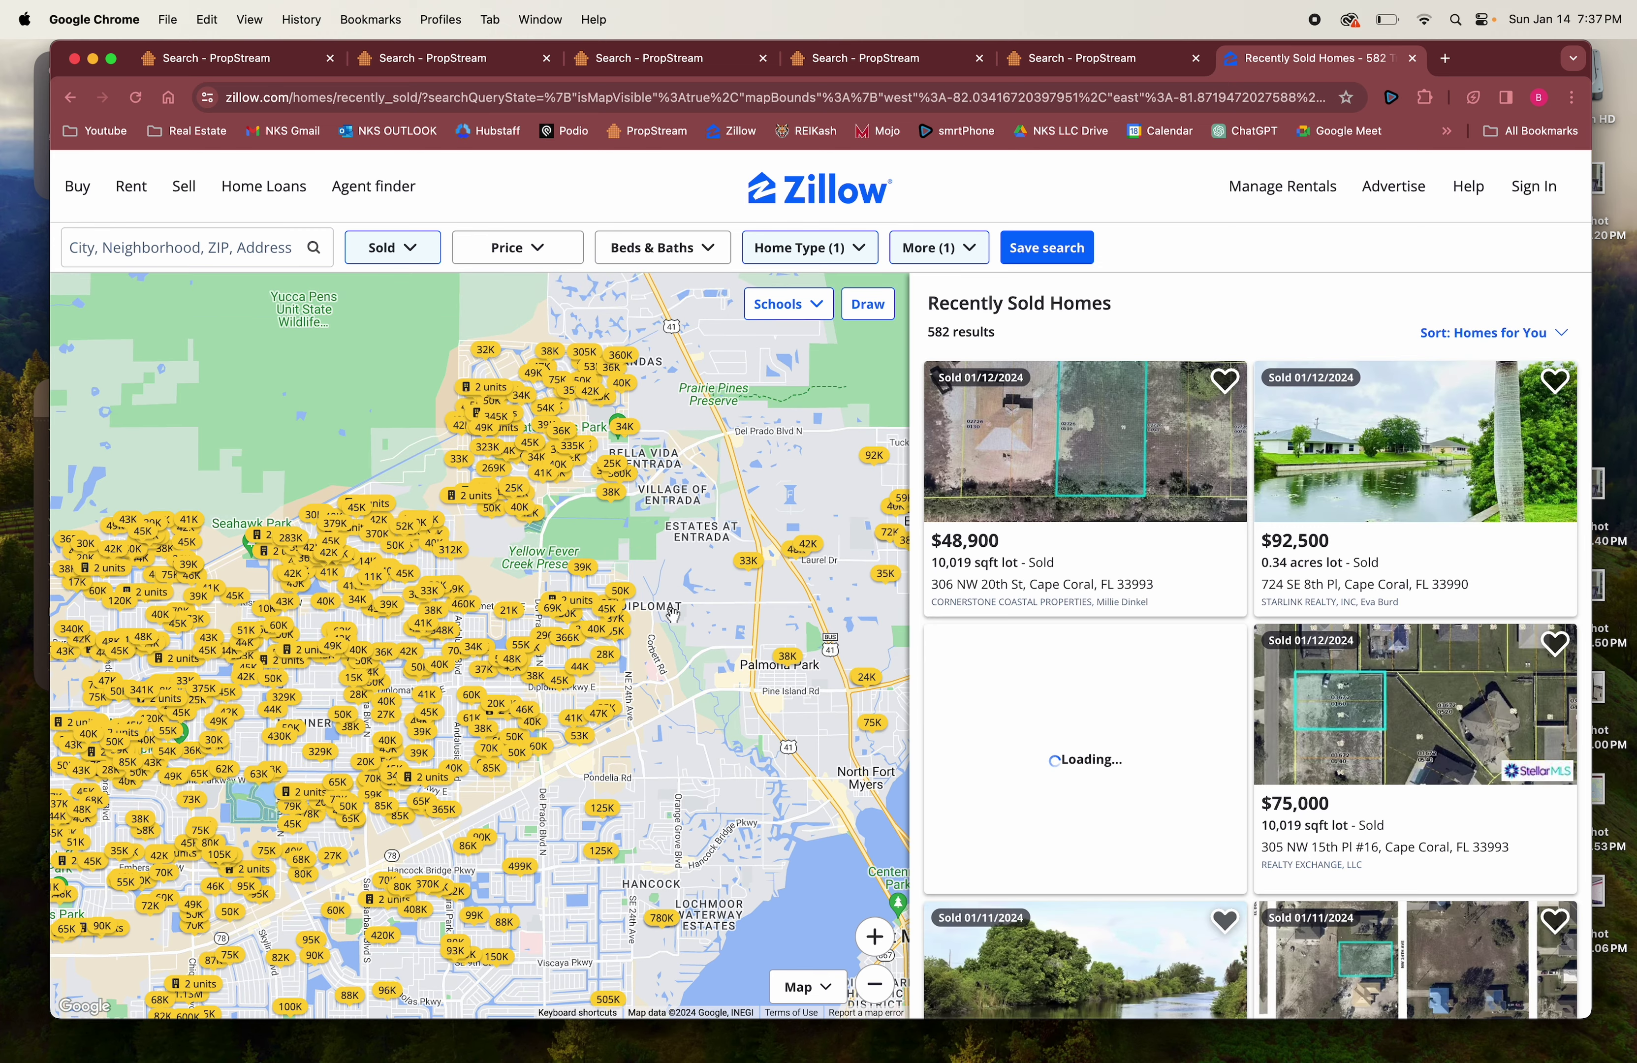
{"action": "left_click_drag", "start_coordinate": [670, 617], "coordinate": [667, 837]}
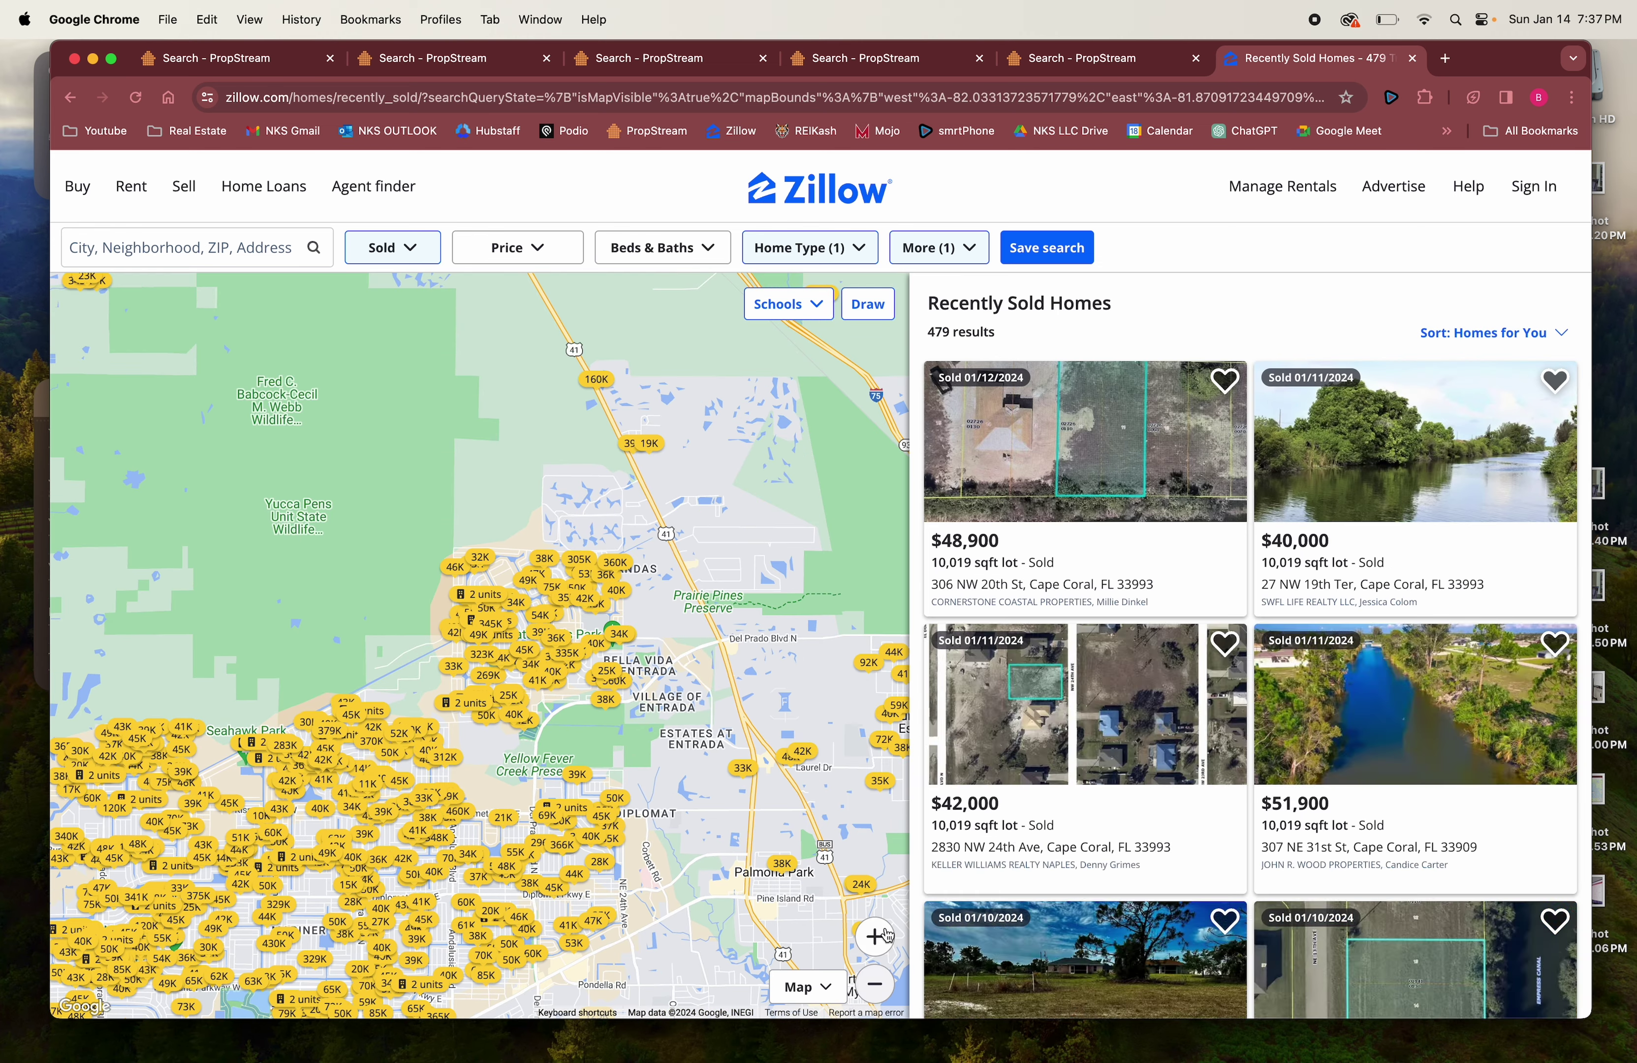
{"action": "left_click", "coordinate": [883, 936]}
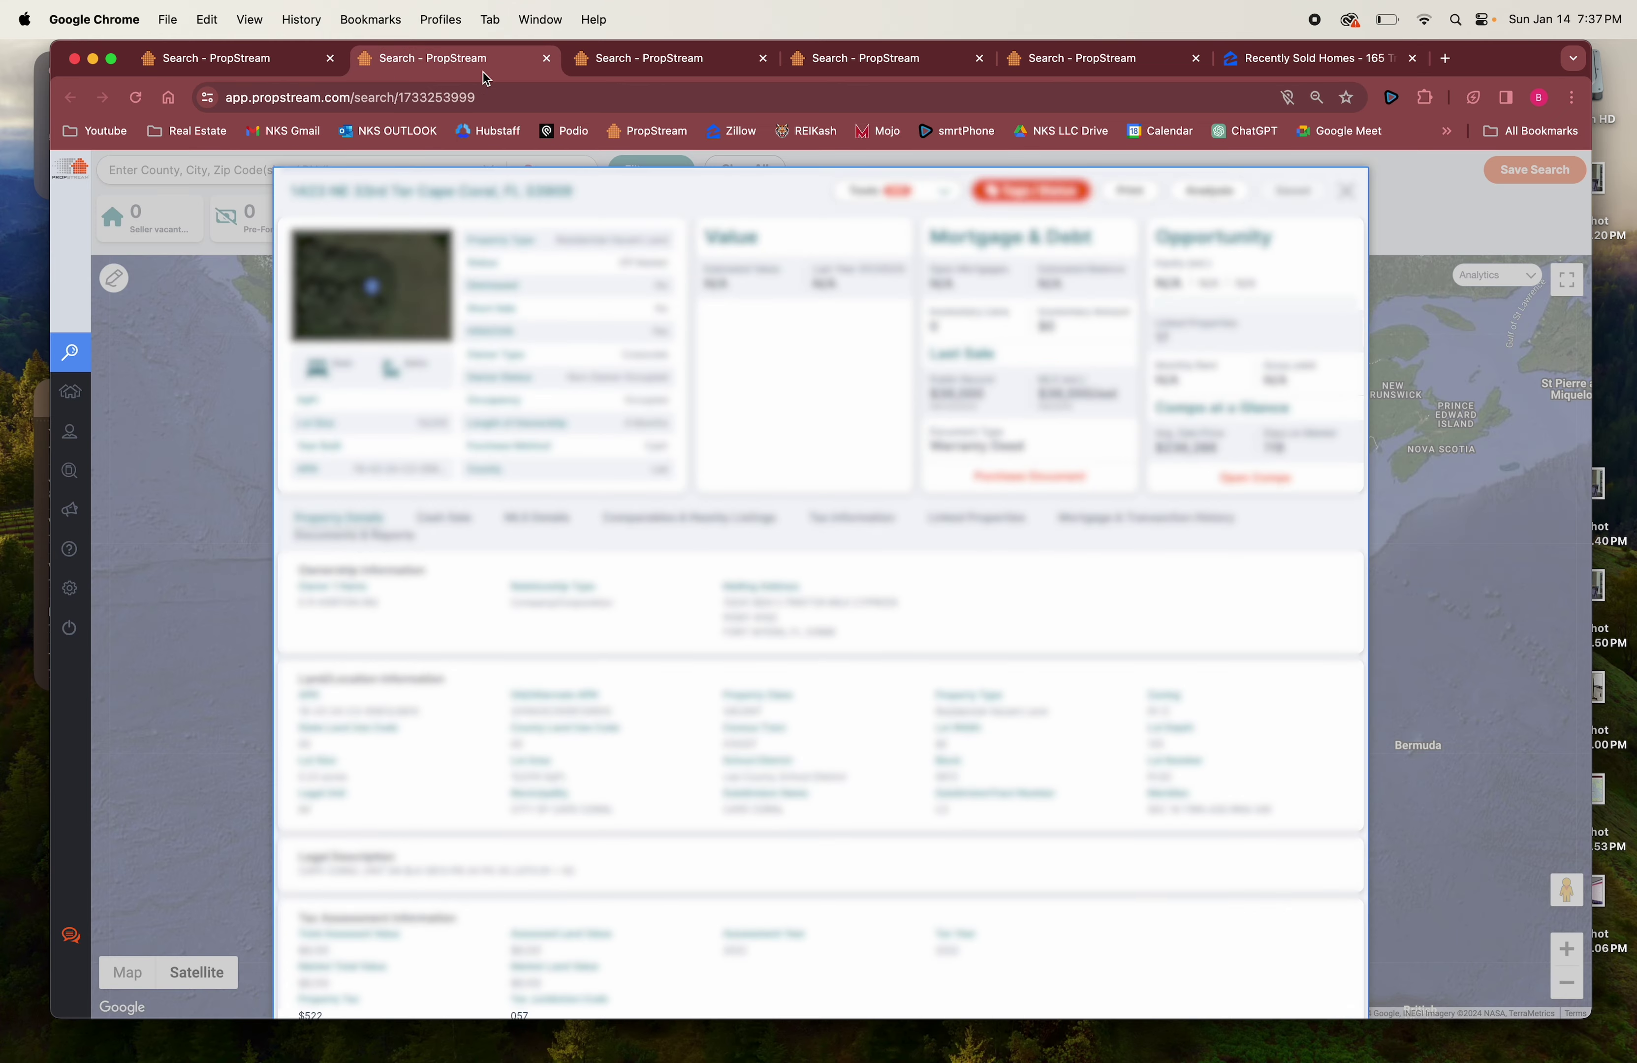
Step: Step through the second to fifth property tabs, showing each lot's property details
{"action": "left_click", "coordinate": [504, 67]}
{"action": "left_click", "coordinate": [659, 58]}
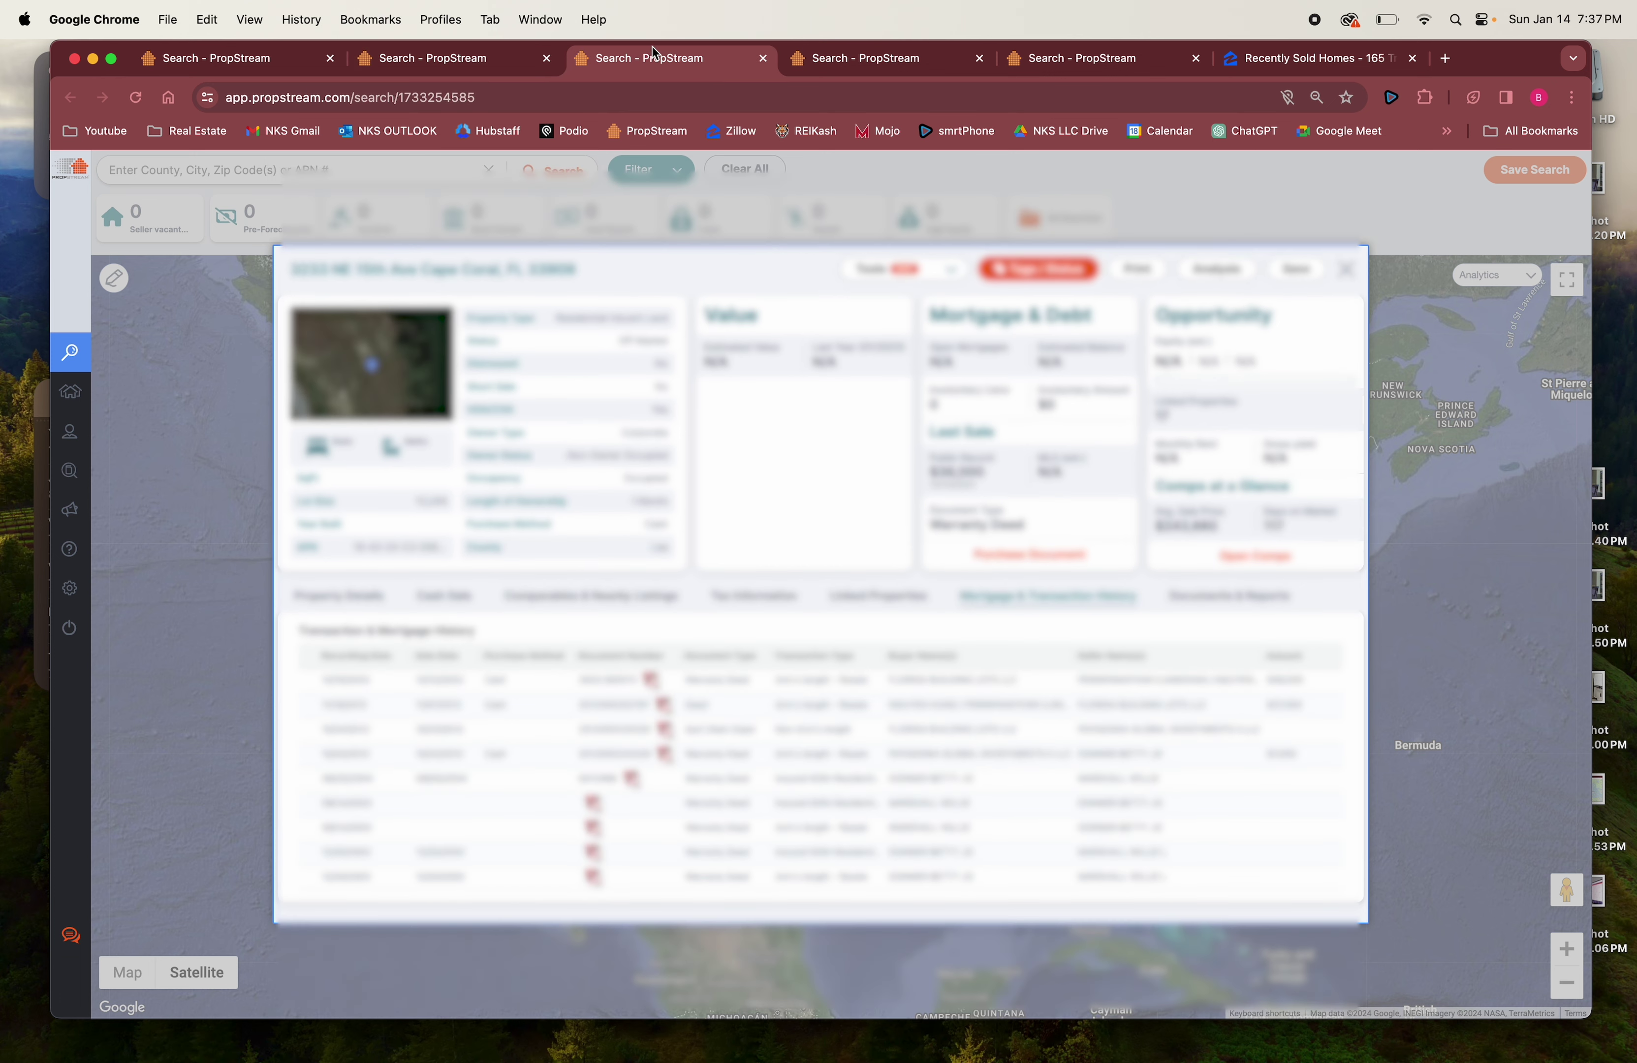
{"action": "left_click", "coordinate": [338, 594]}
{"action": "left_click", "coordinate": [924, 60]}
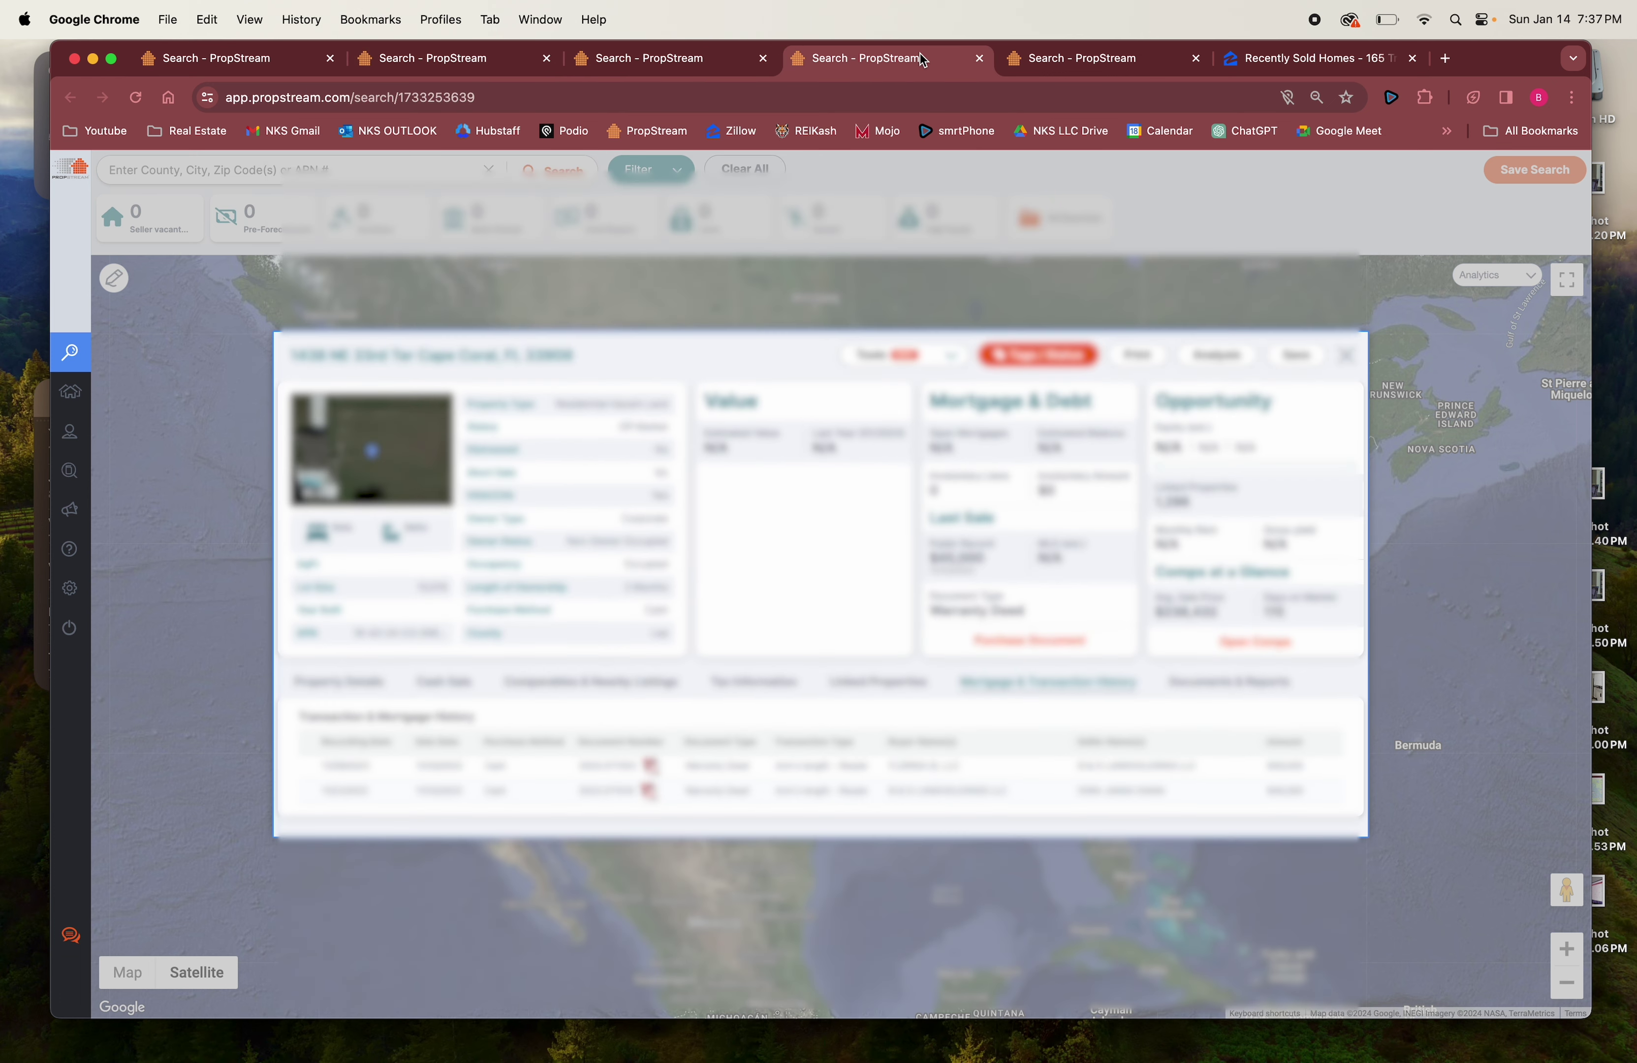
{"action": "left_click", "coordinate": [338, 687]}
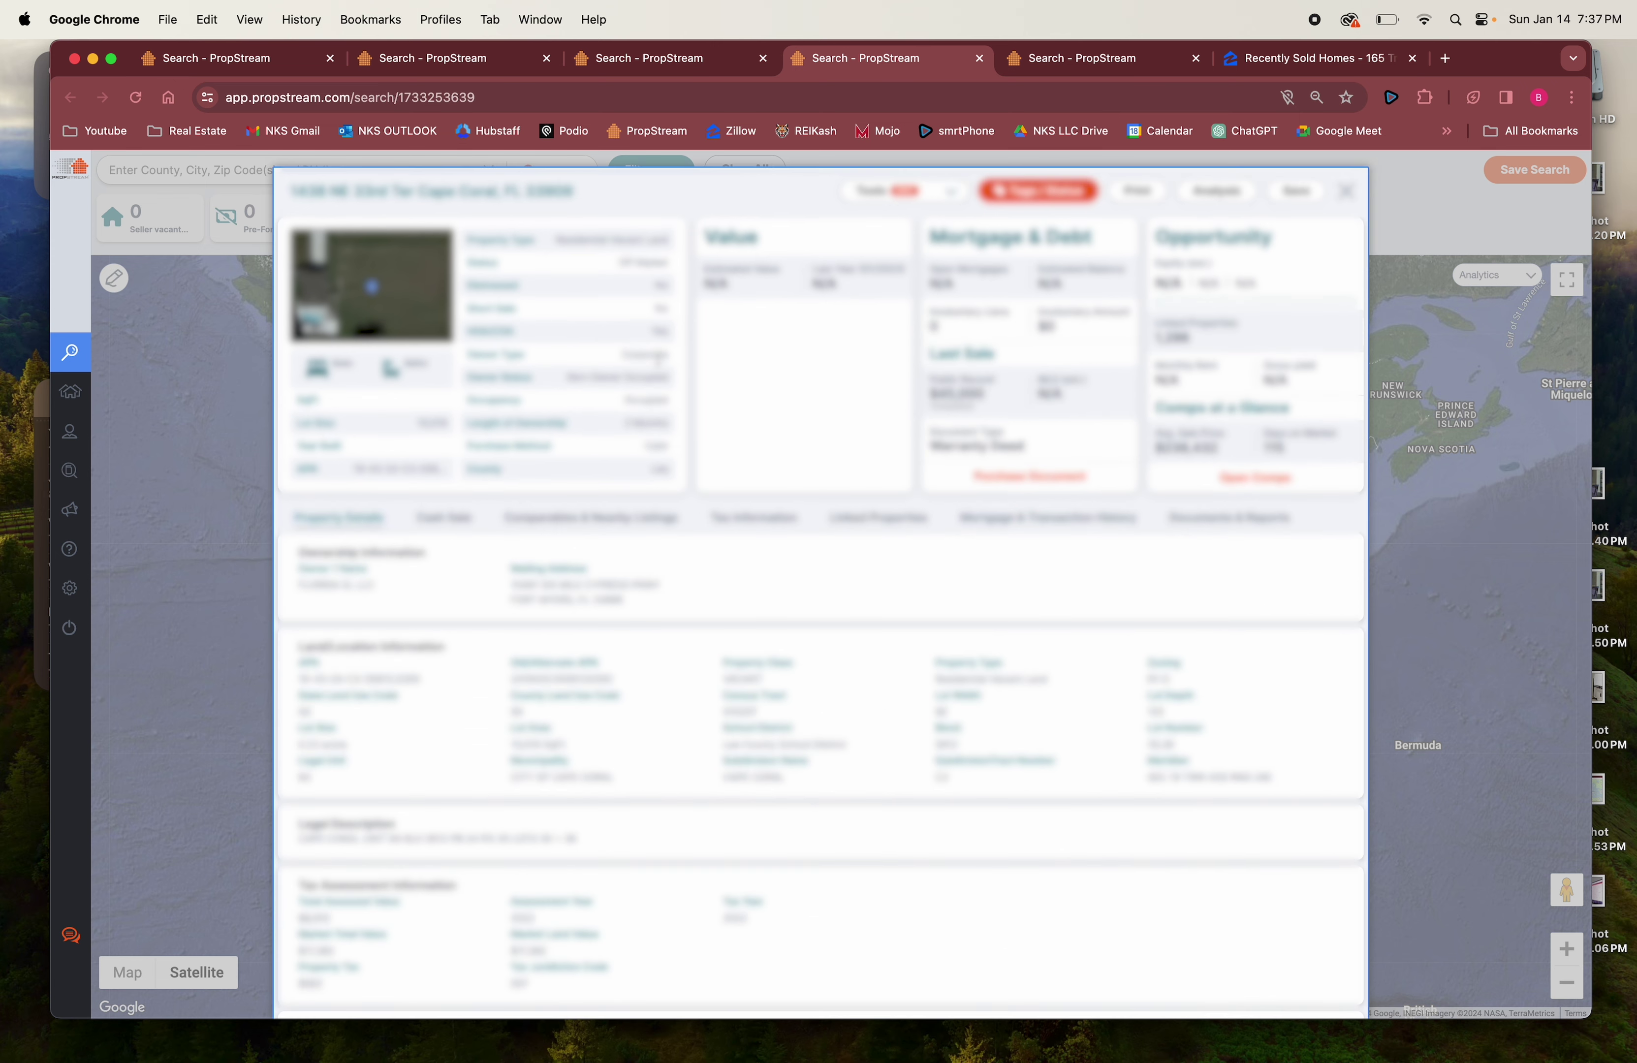
{"action": "left_click", "coordinate": [1101, 69]}
{"action": "left_click", "coordinate": [328, 595]}
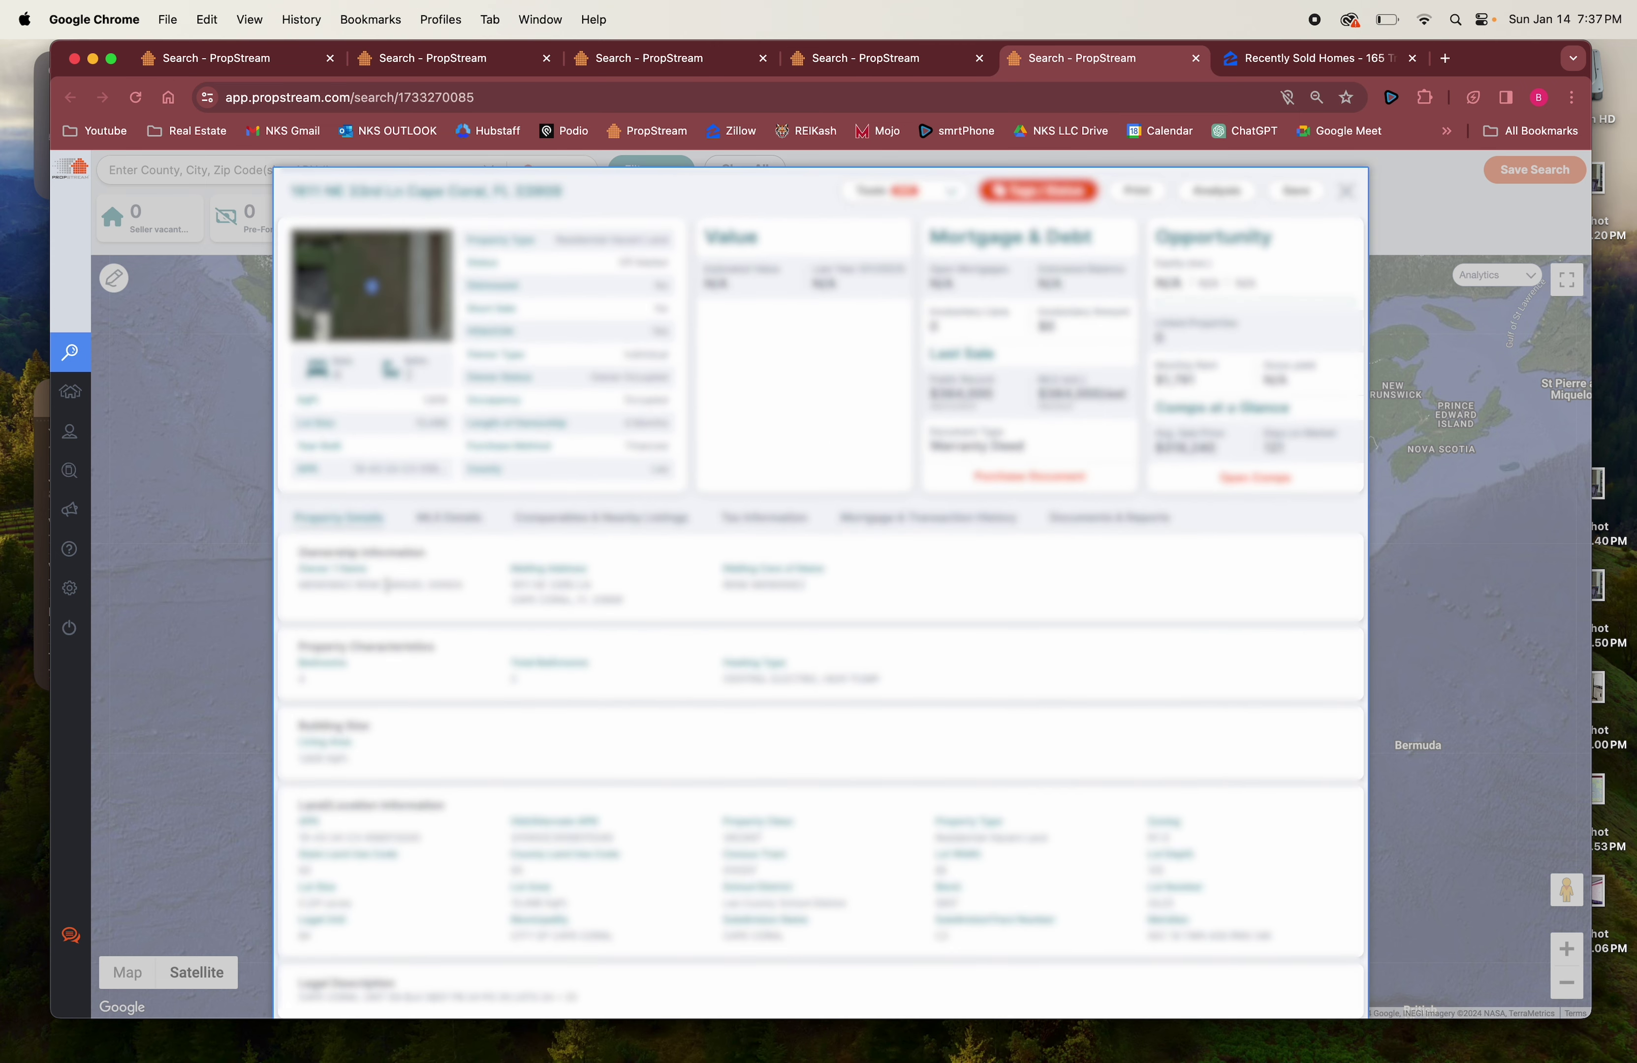
Step: Read the fifth lot's owner name, mailing address and transaction-history buyer names
{"action": "left_click_drag", "start_coordinate": [312, 585], "coordinate": [484, 598]}
{"action": "left_click", "coordinate": [484, 598]}
{"action": "left_click_drag", "start_coordinate": [343, 604], "coordinate": [594, 601]}
{"action": "left_click", "coordinate": [914, 522]}
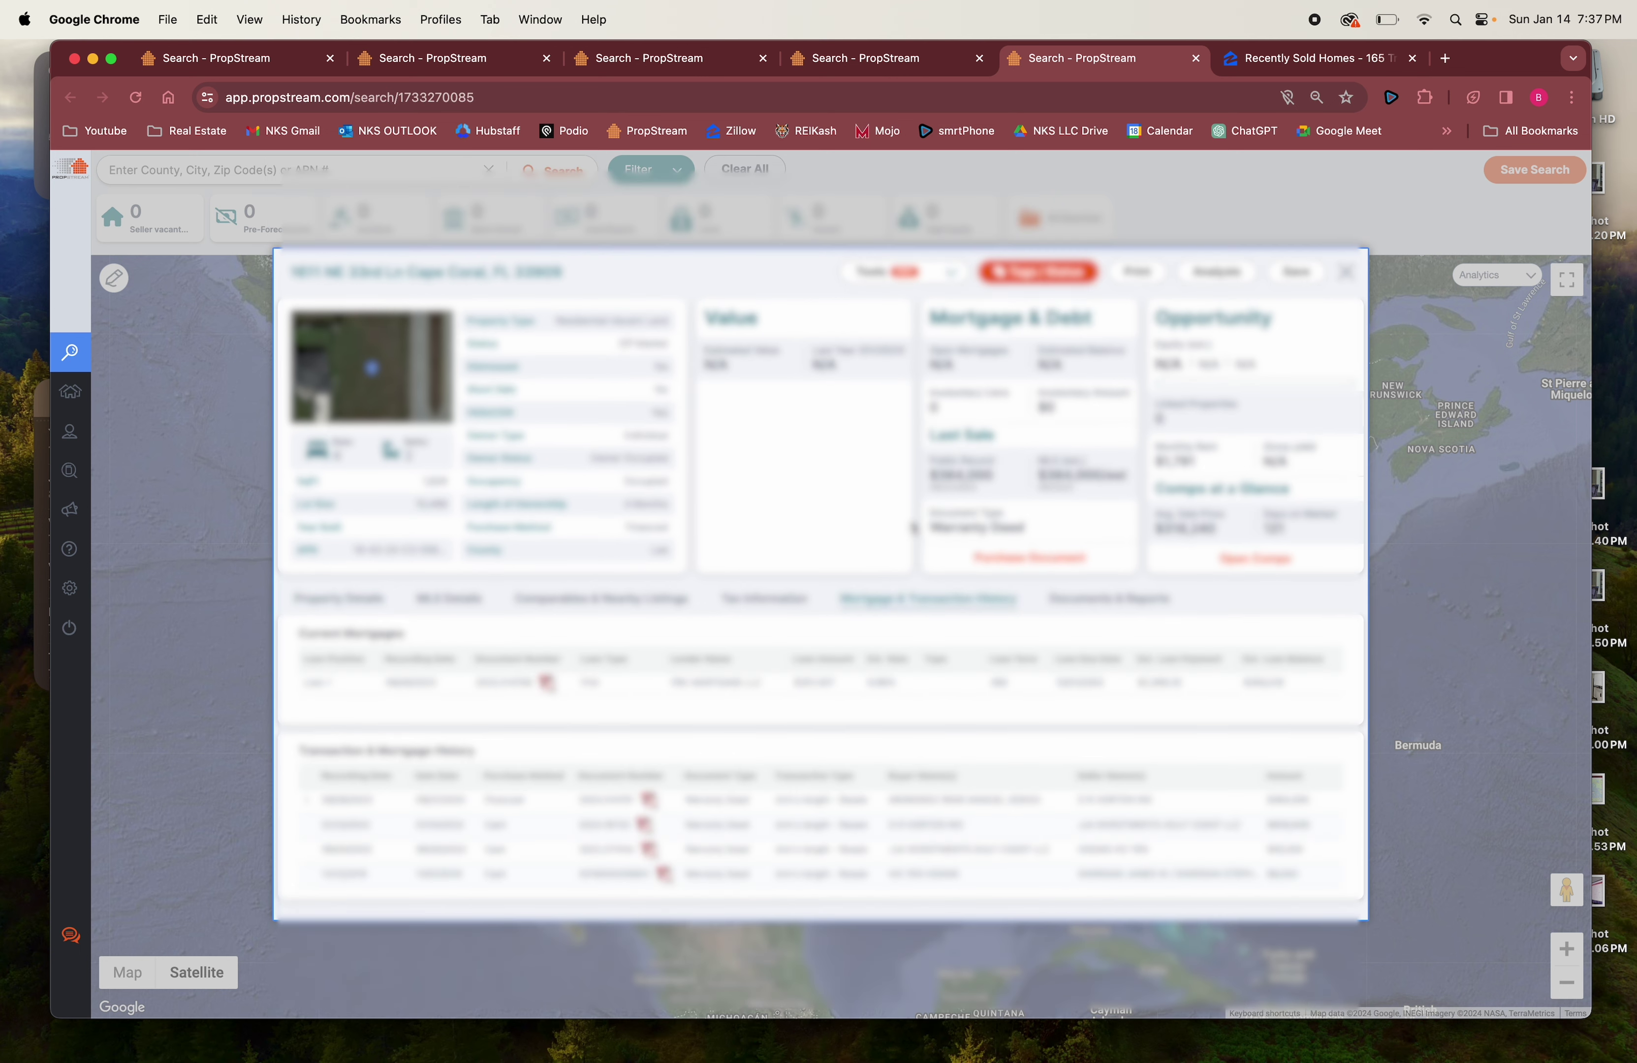
{"action": "left_click_drag", "start_coordinate": [1160, 793], "coordinate": [1095, 815]}
{"action": "left_click", "coordinate": [1013, 844]}
{"action": "left_click_drag", "start_coordinate": [966, 825], "coordinate": [897, 837]}
{"action": "left_click", "coordinate": [898, 837]}
{"action": "left_click", "coordinate": [221, 60]}
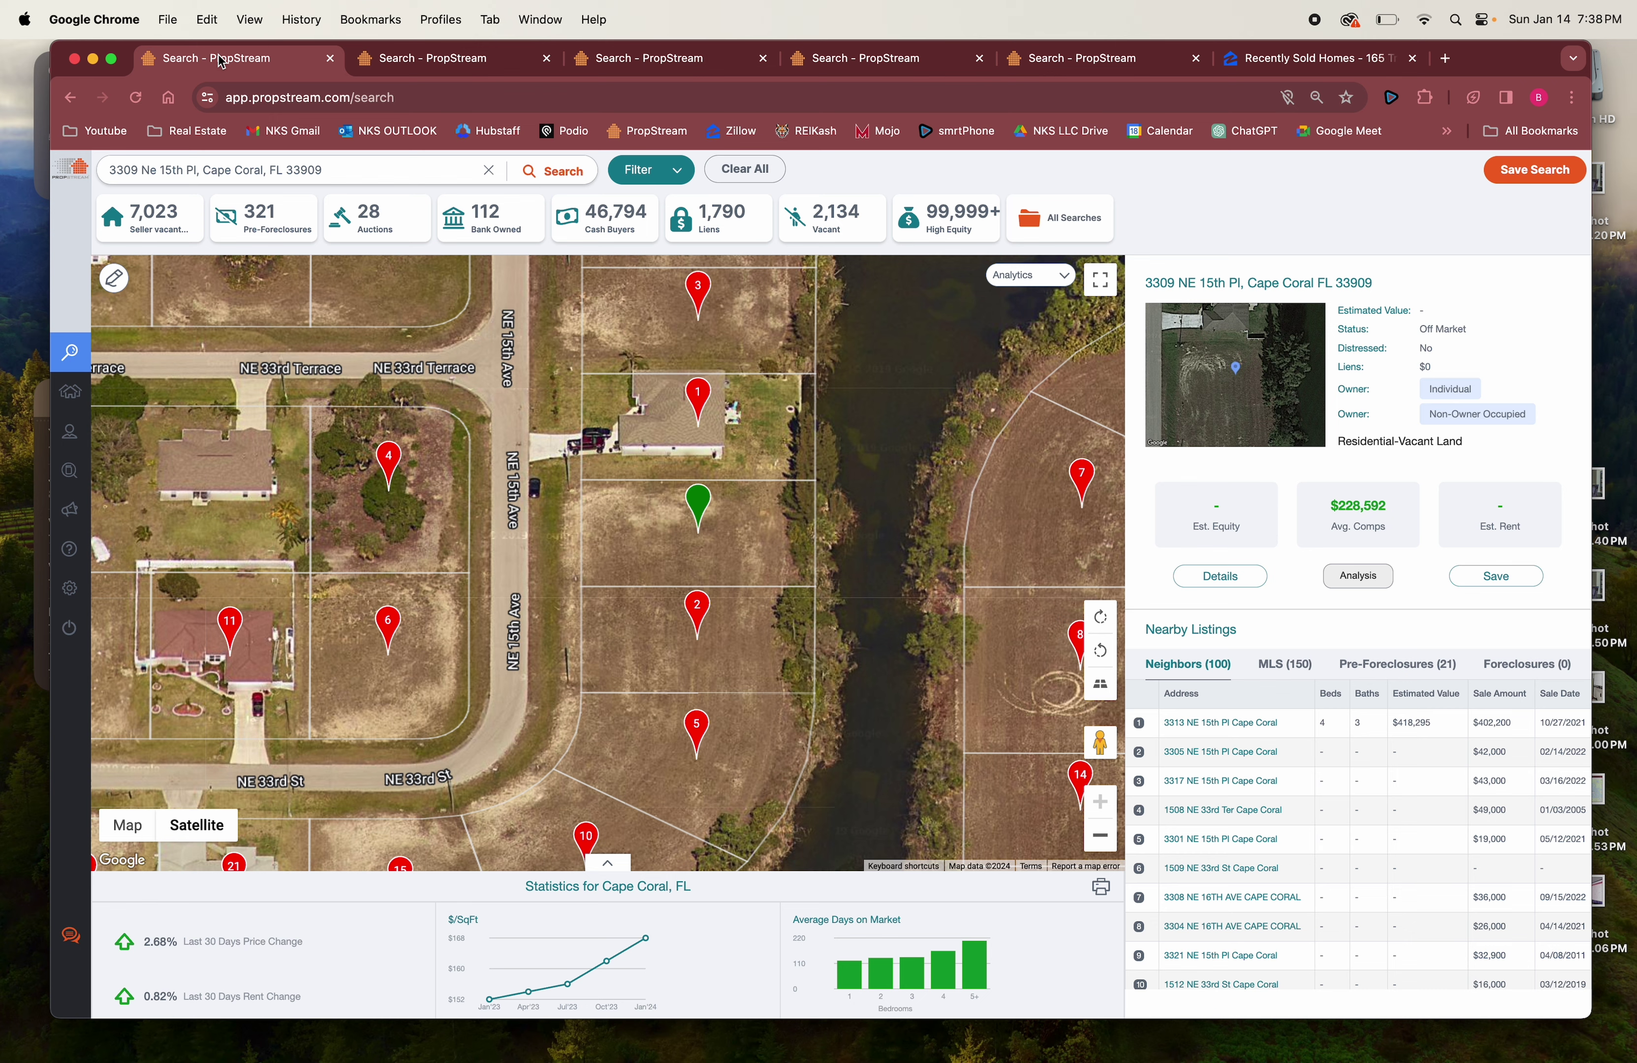
{"action": "left_click_drag", "start_coordinate": [622, 662], "coordinate": [782, 651]}
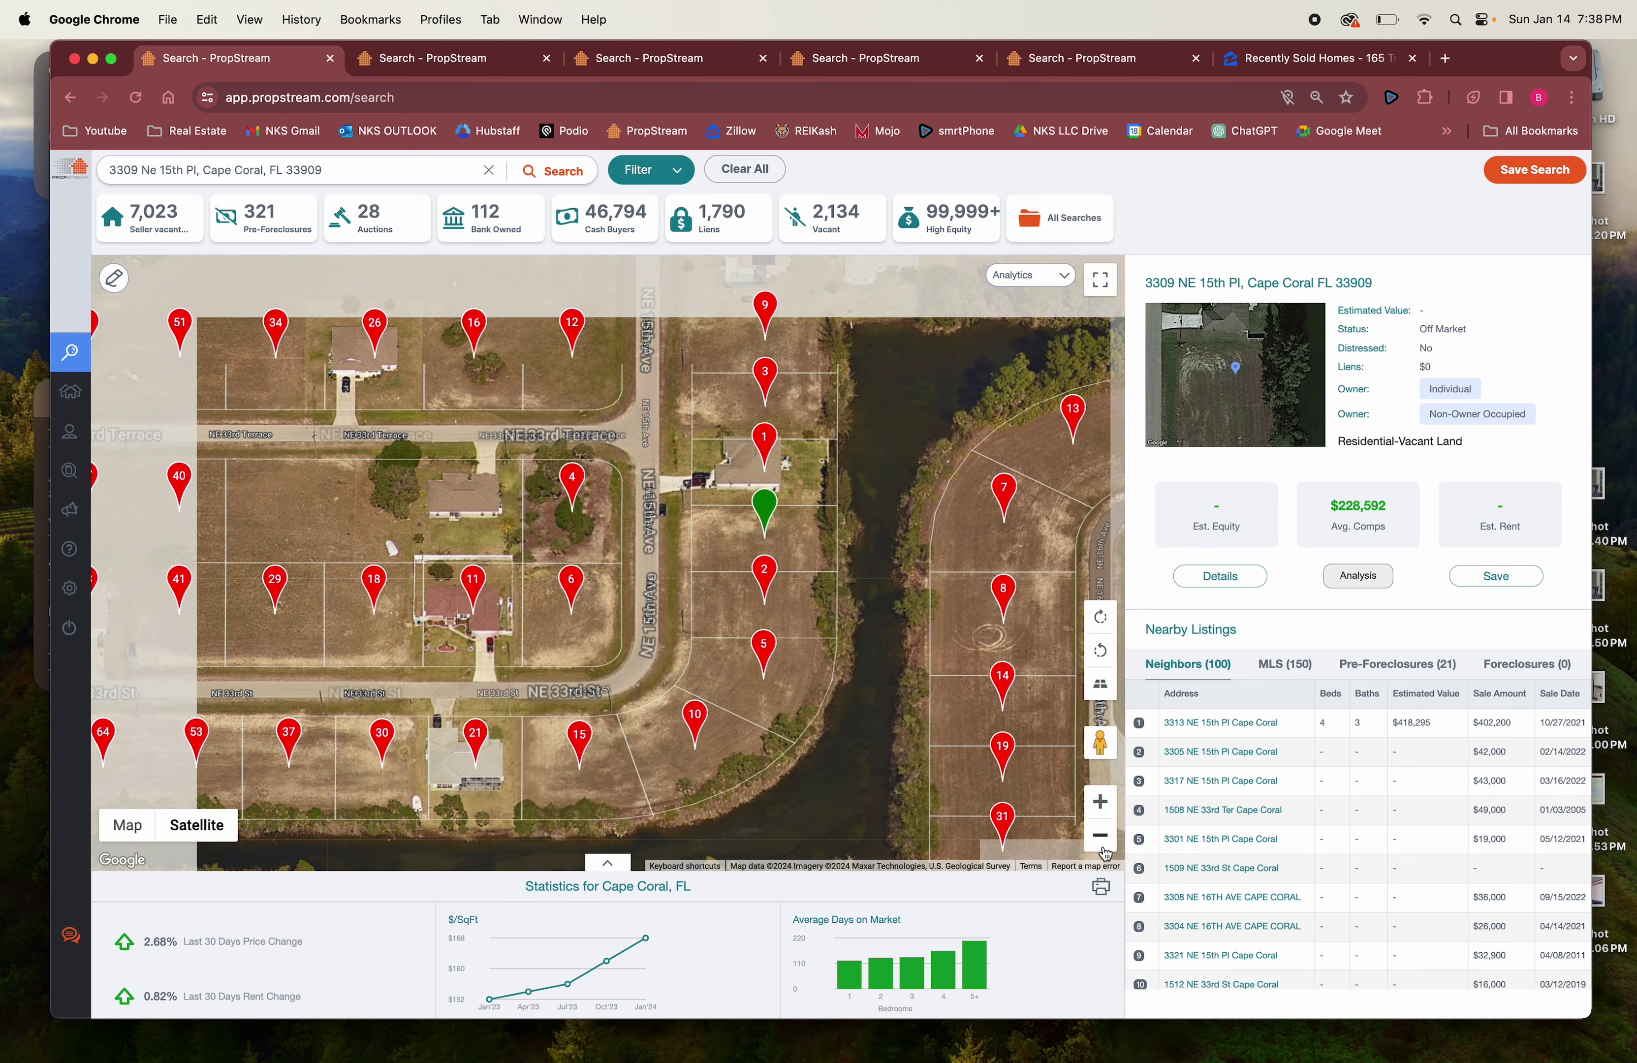
{"action": "left_click", "coordinate": [1101, 837]}
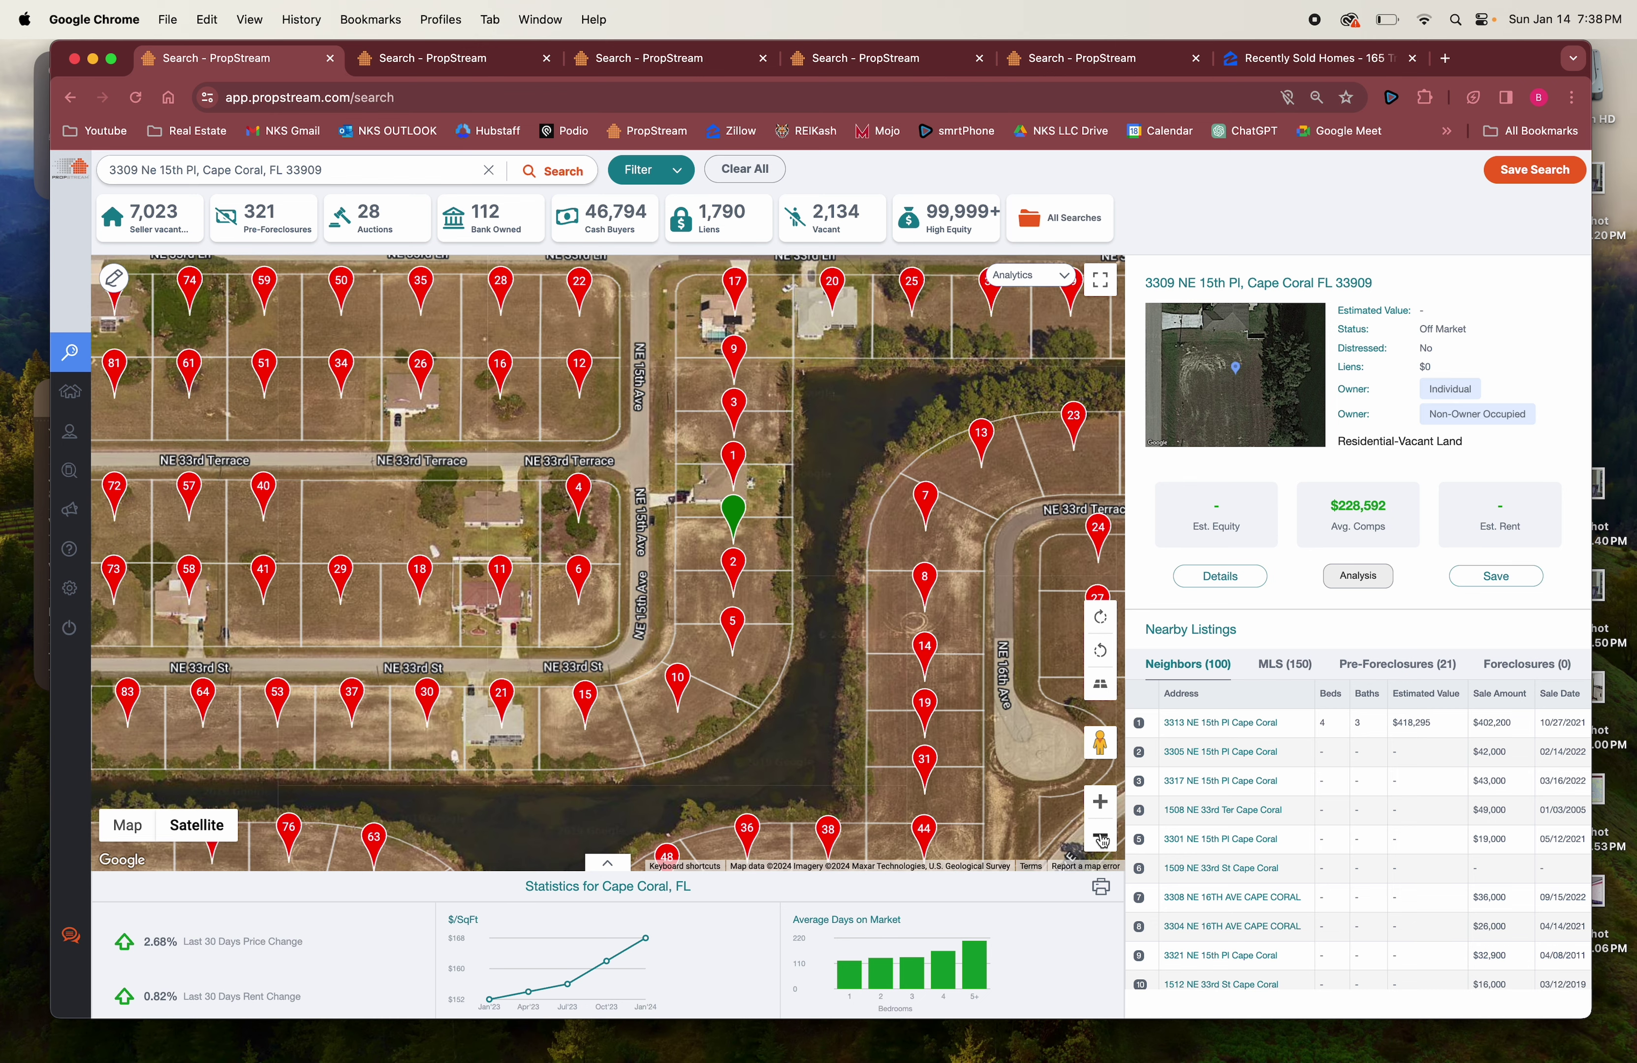